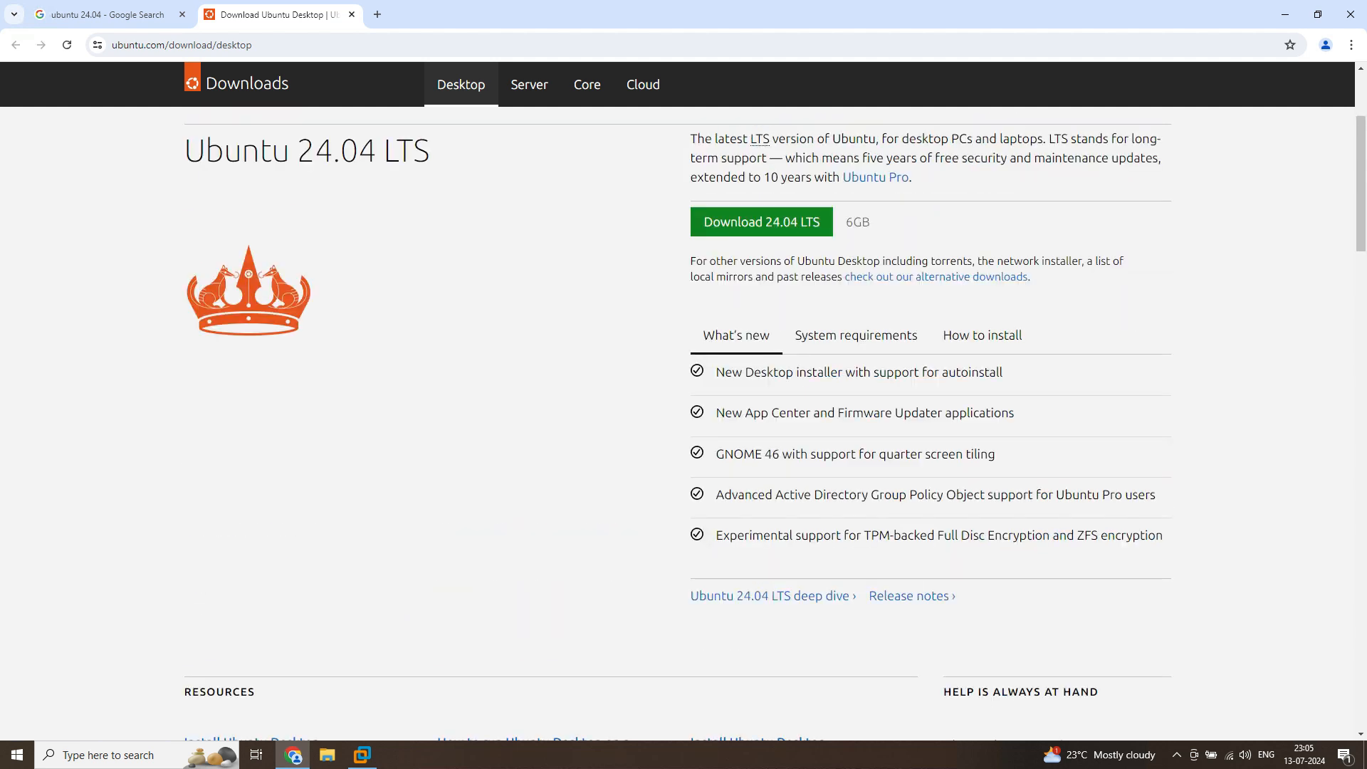
scroll(684, 399, "up", 3)
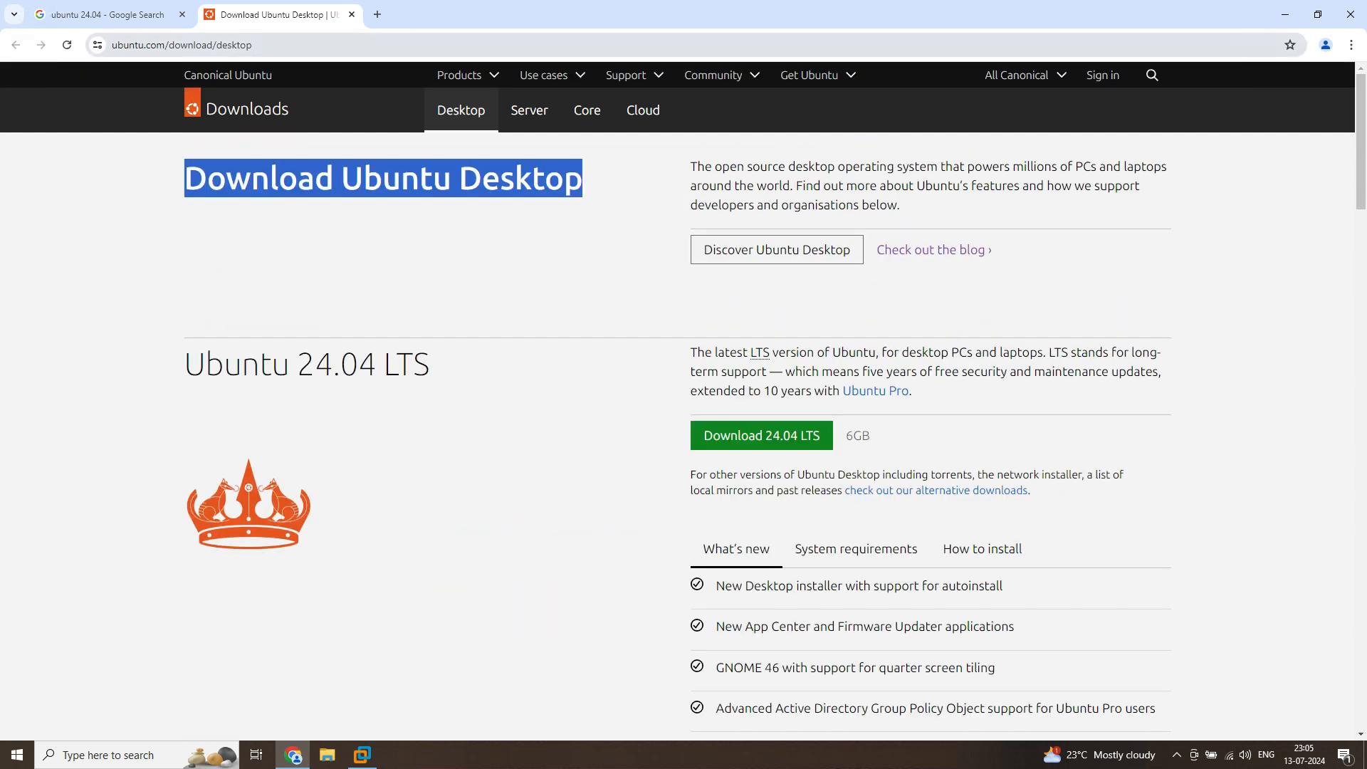
Review the system requirements and installation instructions for Ubuntu 24.04 LTS on the download page
key("ctrl+l")
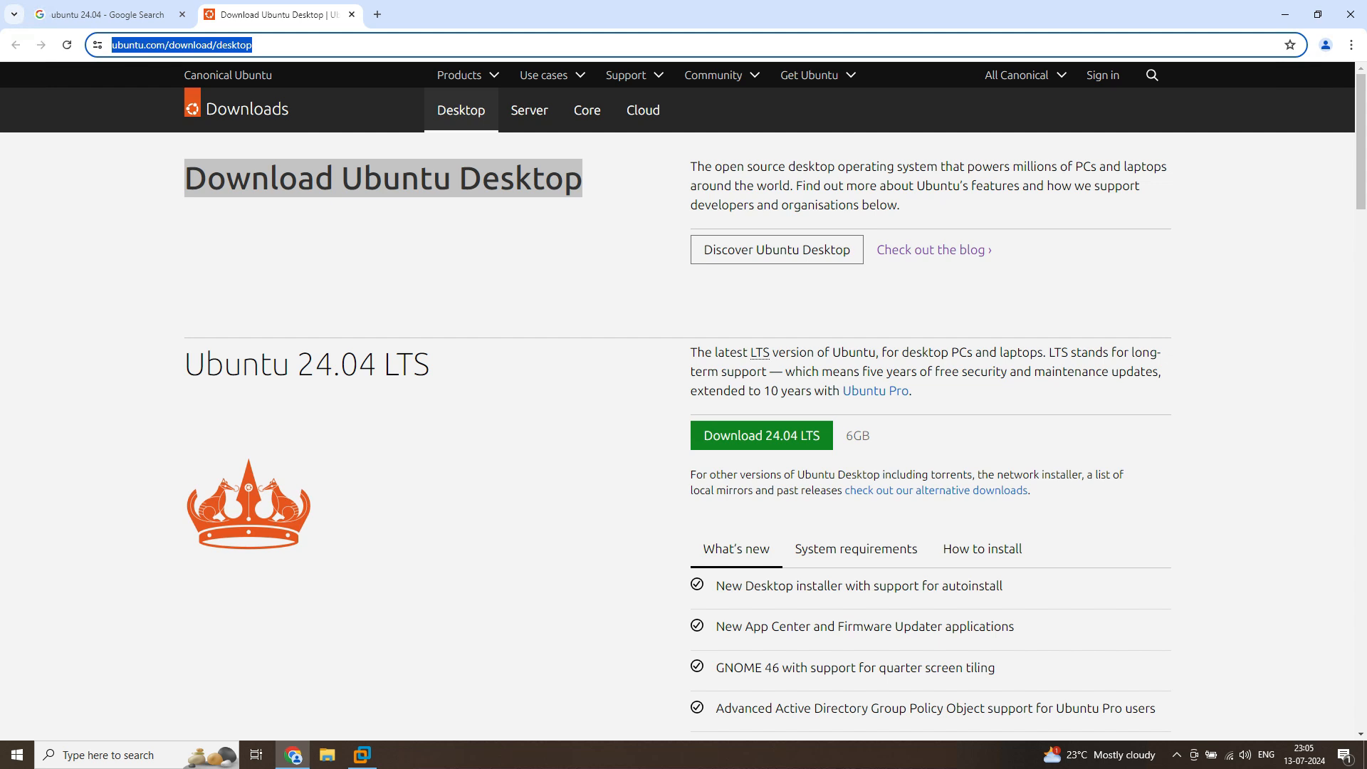
left_click(613, 306)
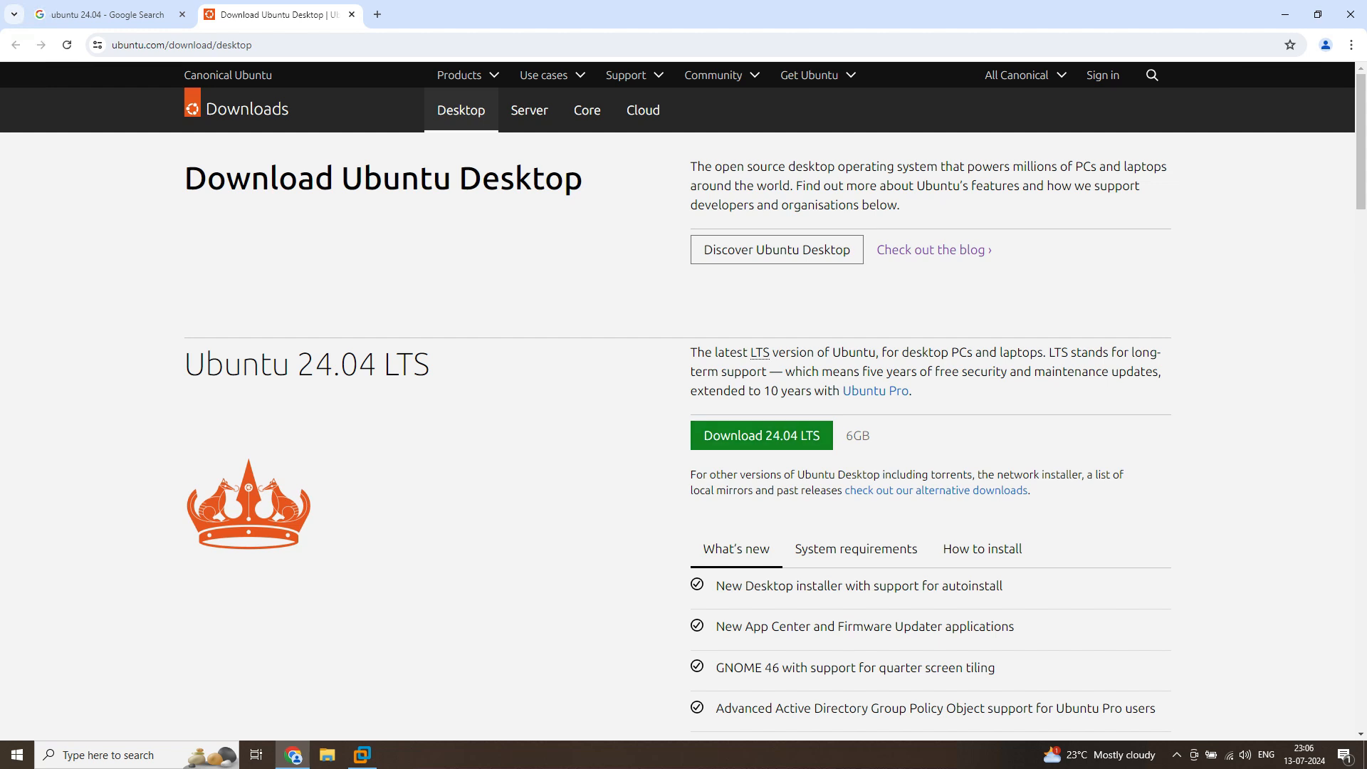
scroll(855, 428, "down", 2)
left_click(856, 406)
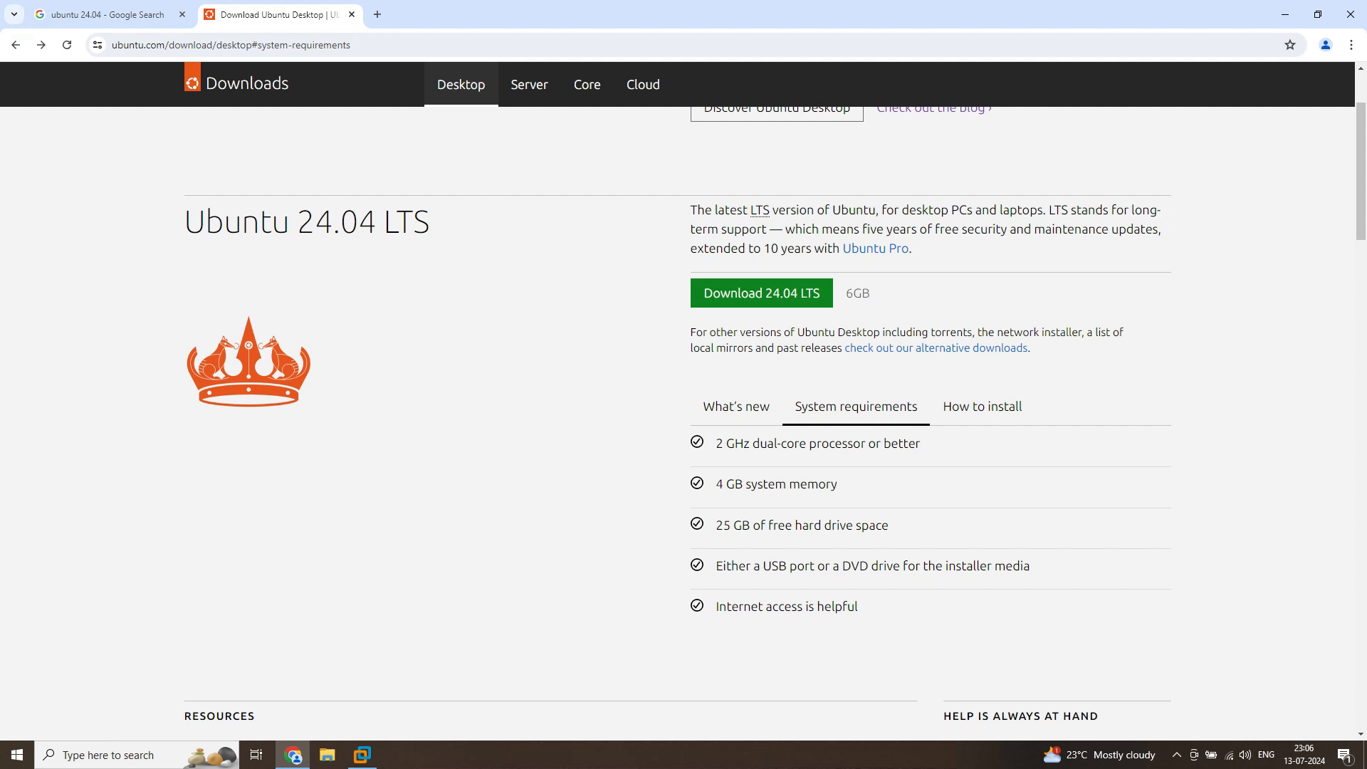
left_click_drag(715, 443, 921, 443)
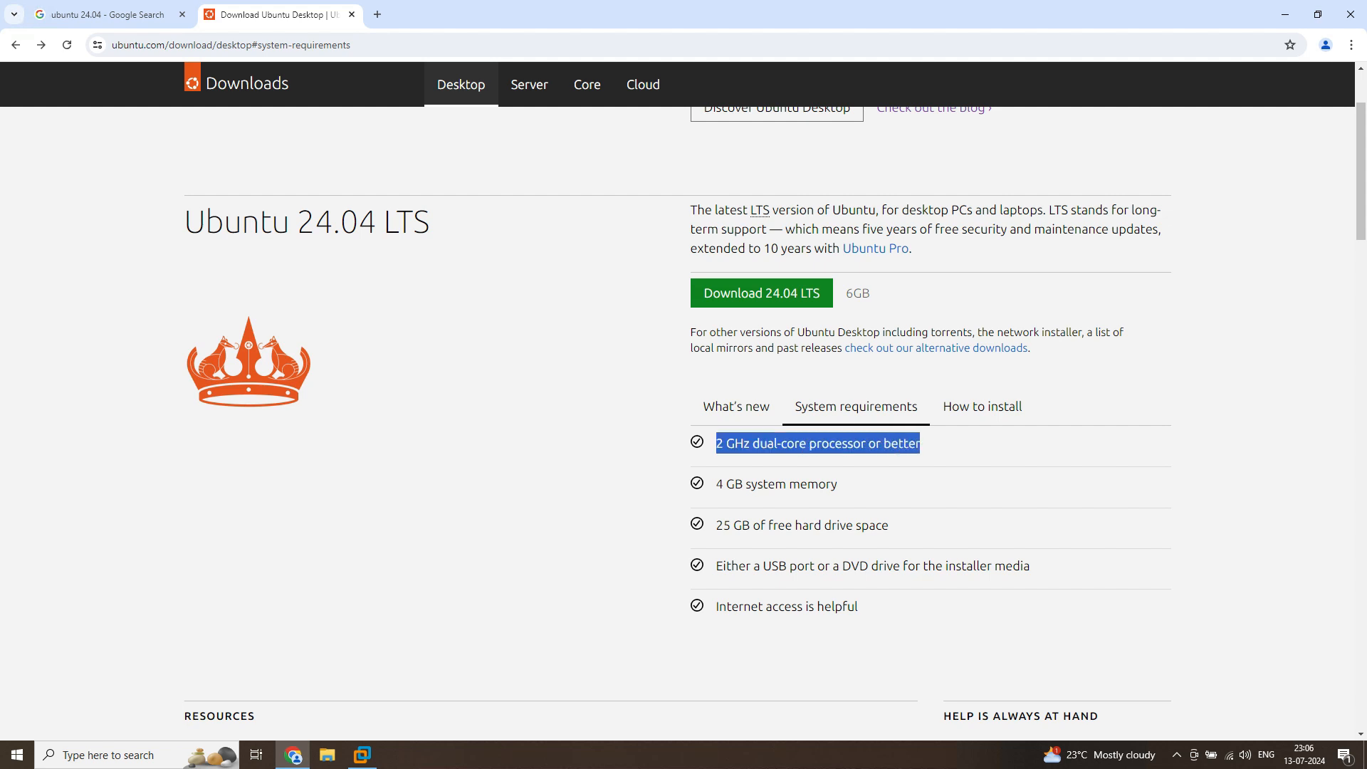
left_click_drag(837, 483, 889, 524)
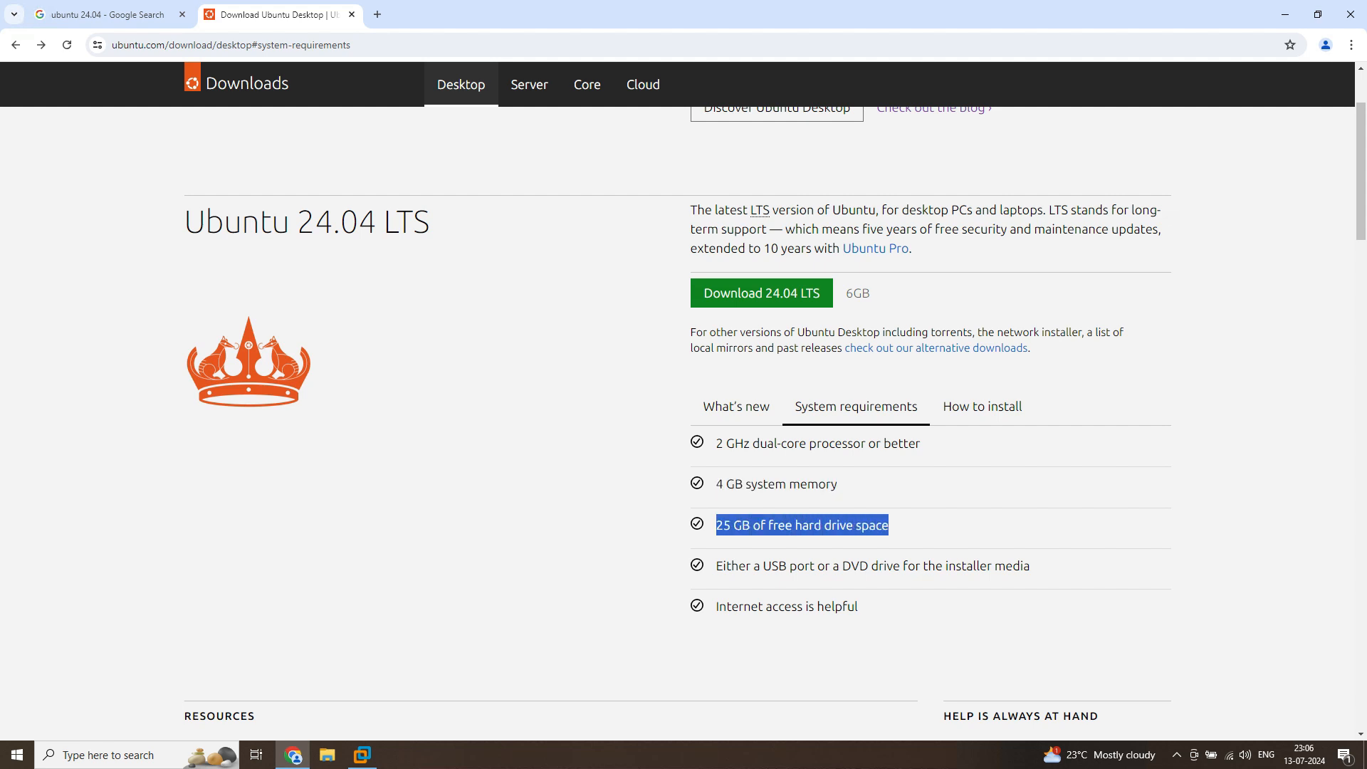
left_click_drag(716, 565, 1029, 566)
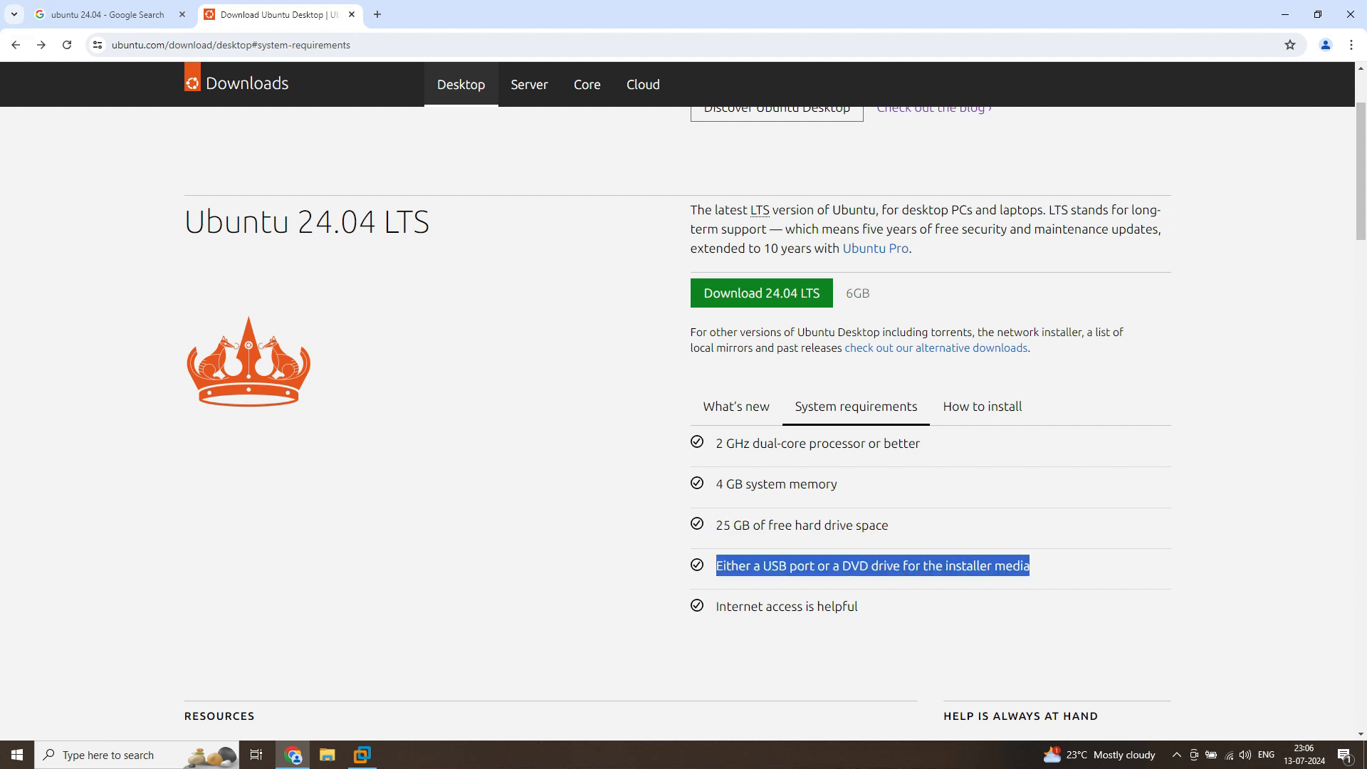
left_click(983, 406)
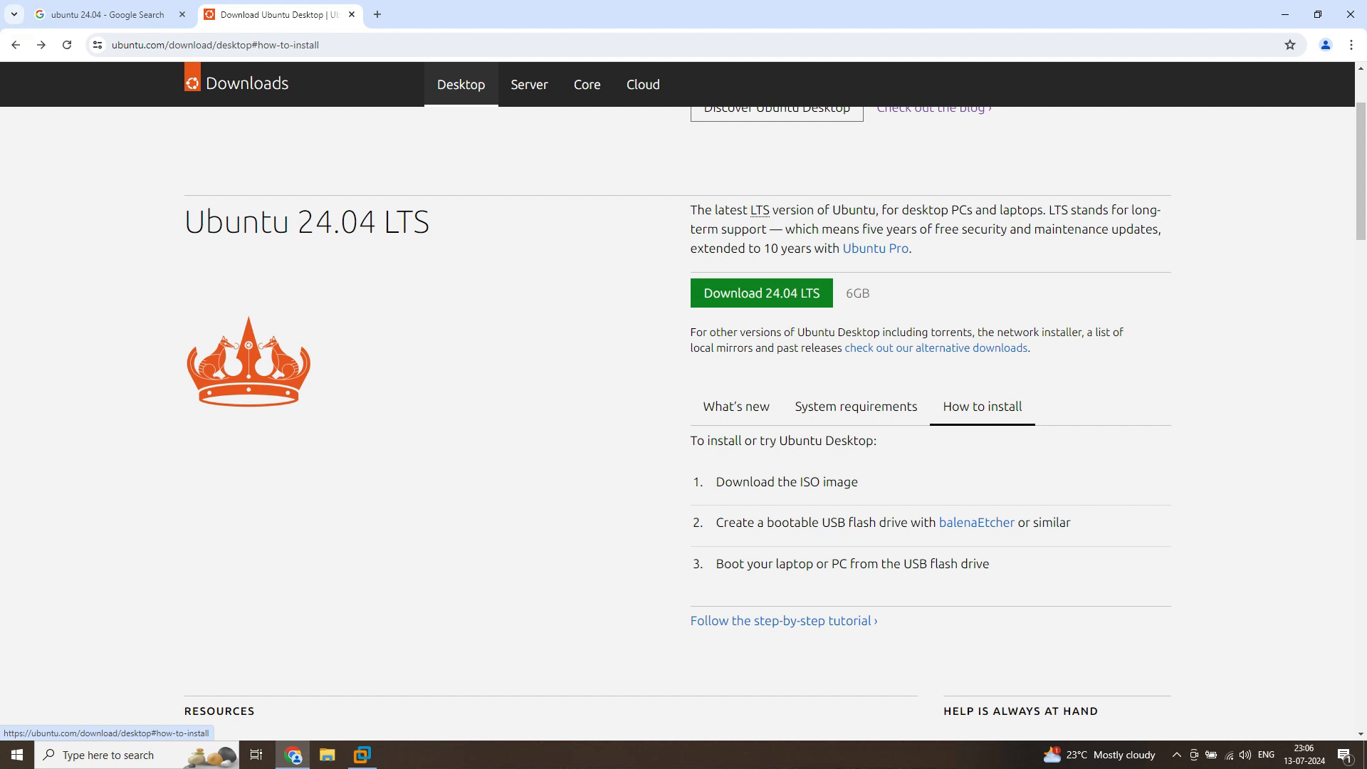
scroll(684, 399, "up", 2)
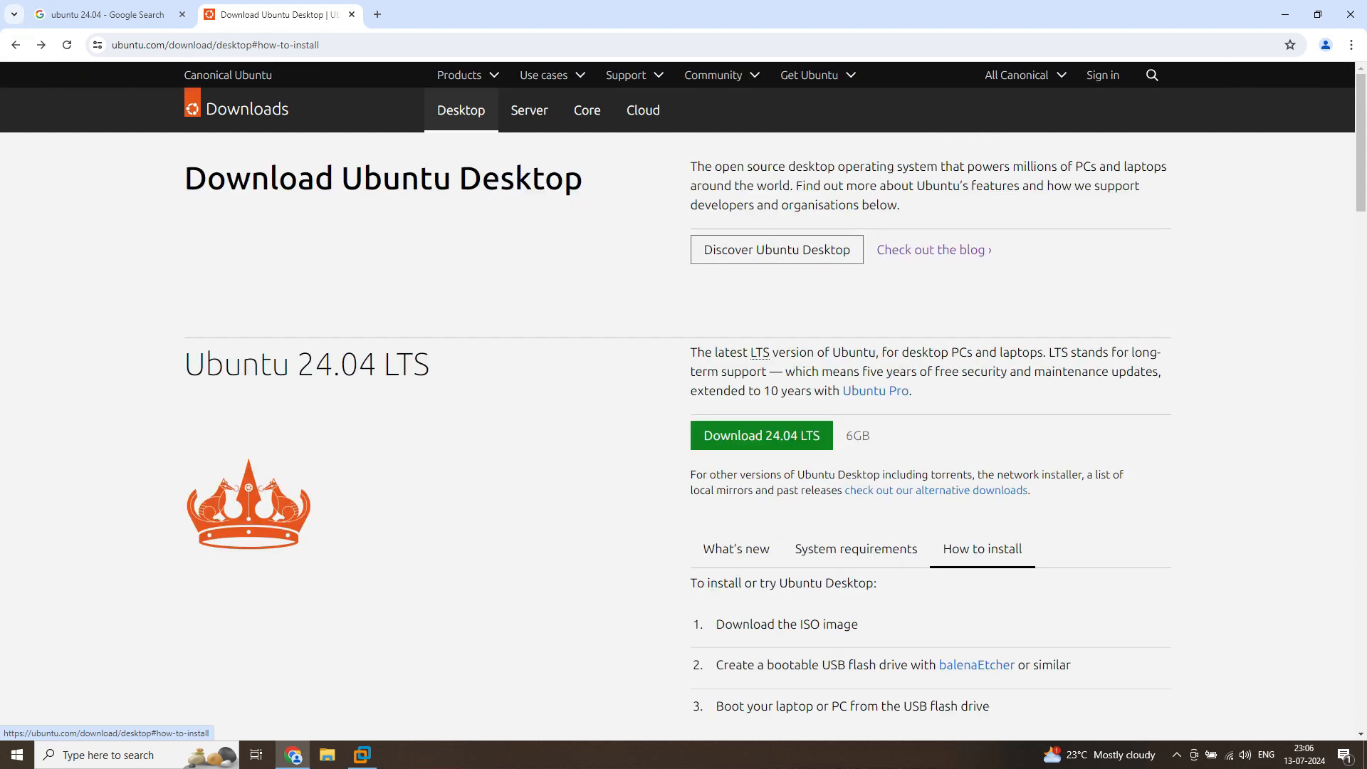
Start downloading Ubuntu Desktop 24.04 LTS and cancel the running download
left_click(761, 435)
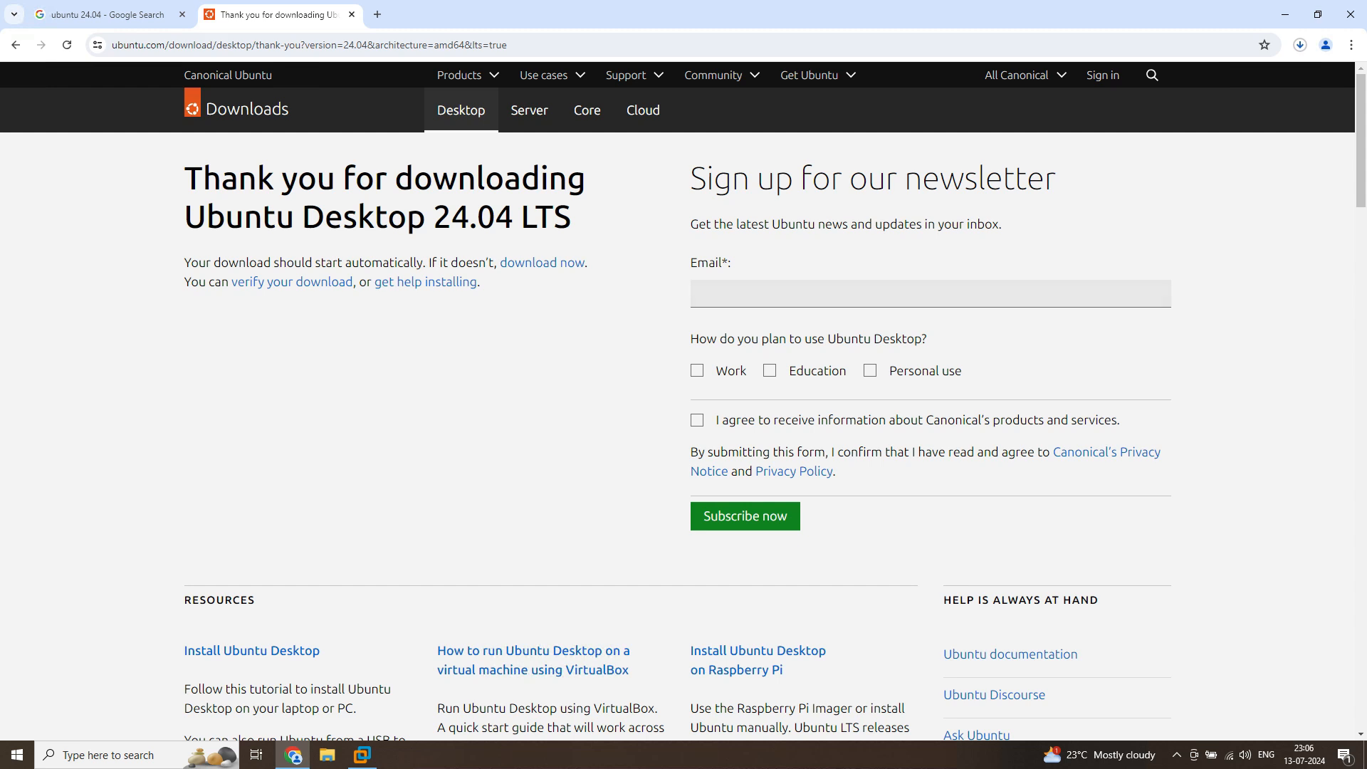
left_click(1301, 45)
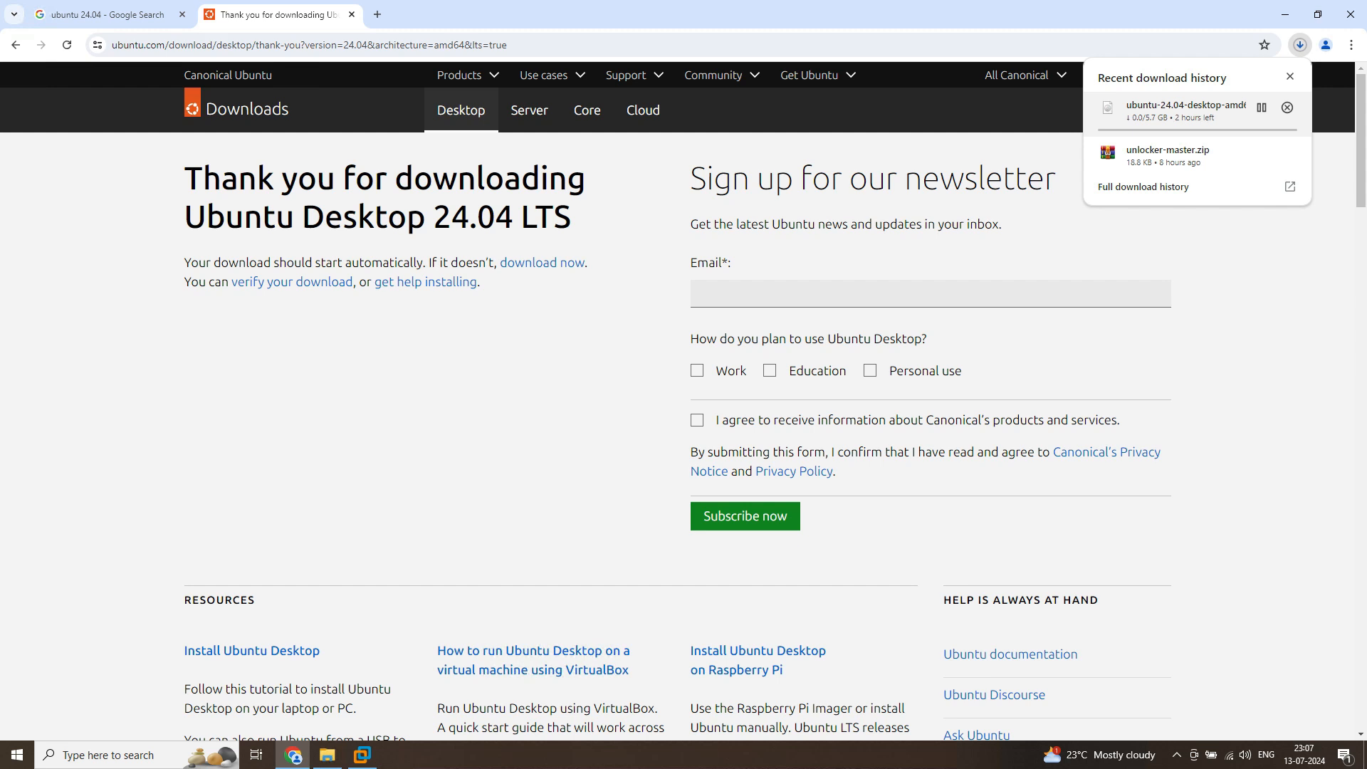
left_click(1288, 107)
Switch to File Explorer and locate the ubuntu-24.04-desktop-amd64 image in the Downloads folder
left_click(1285, 14)
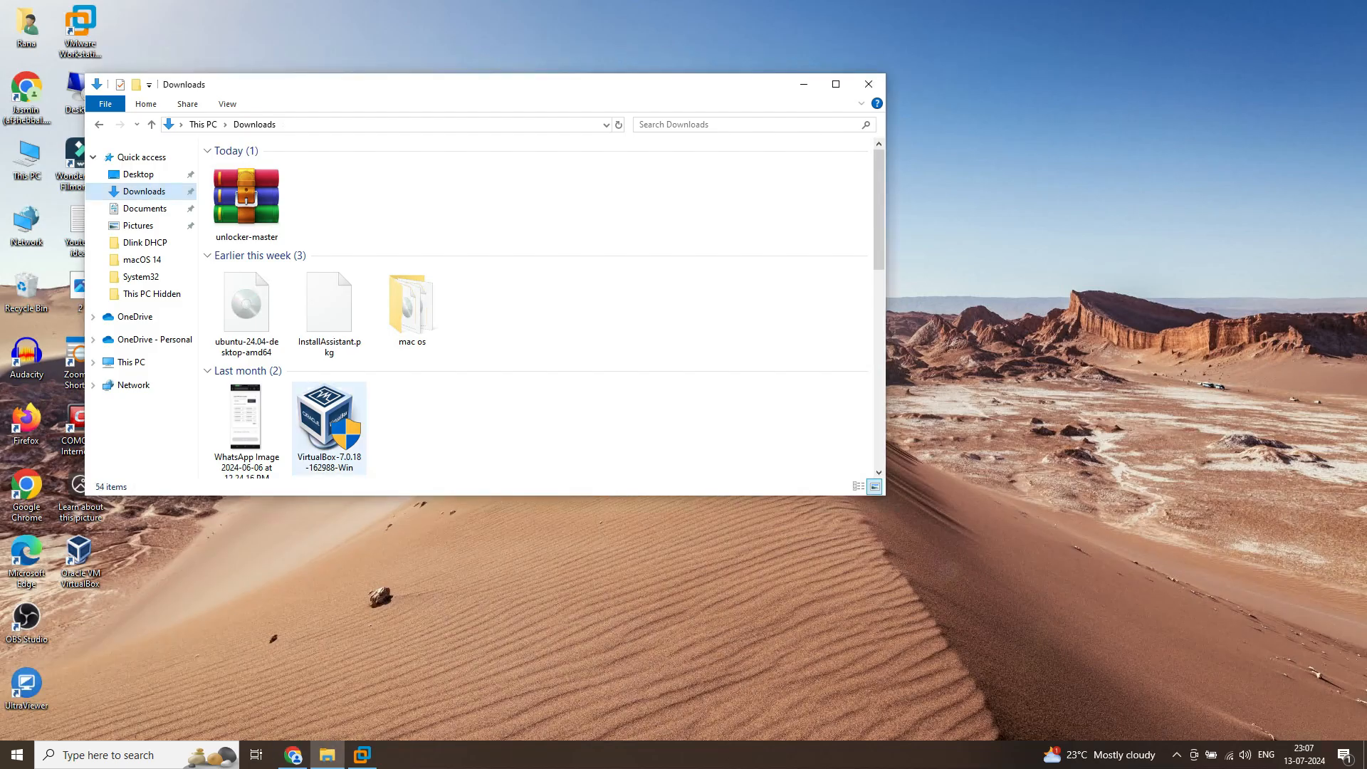
left_click(246, 306)
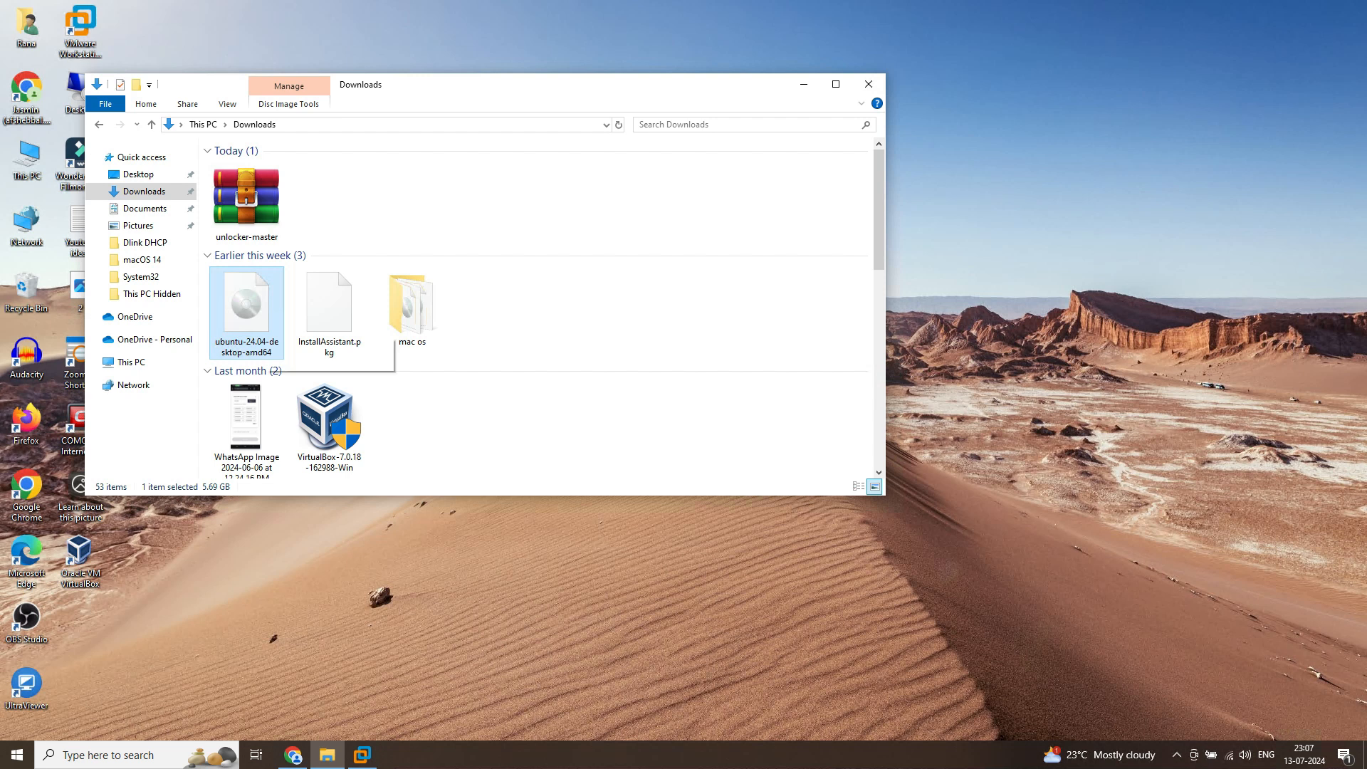
left_click(804, 85)
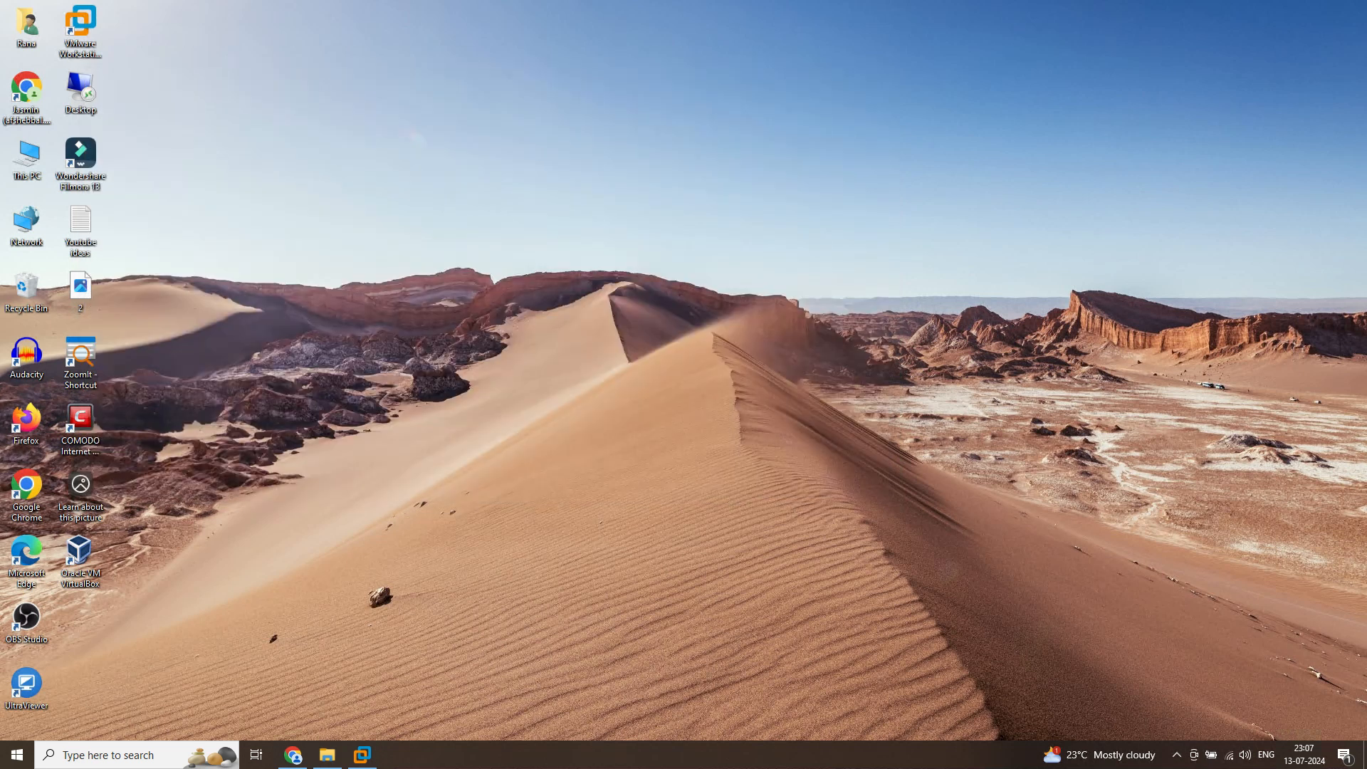
Switch to VMware Workstation and start creating a new virtual machine with the Typical (recommended) configuration
left_click(362, 755)
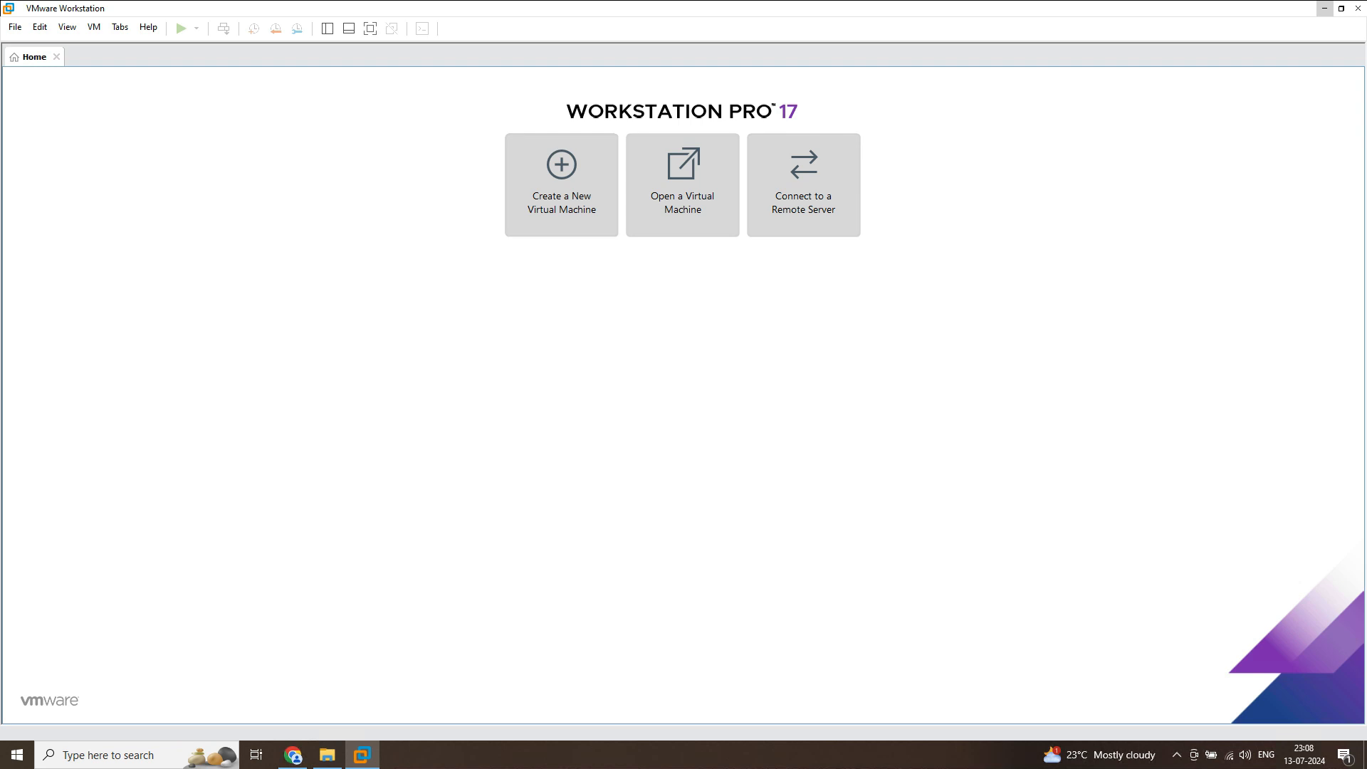
left_click(562, 185)
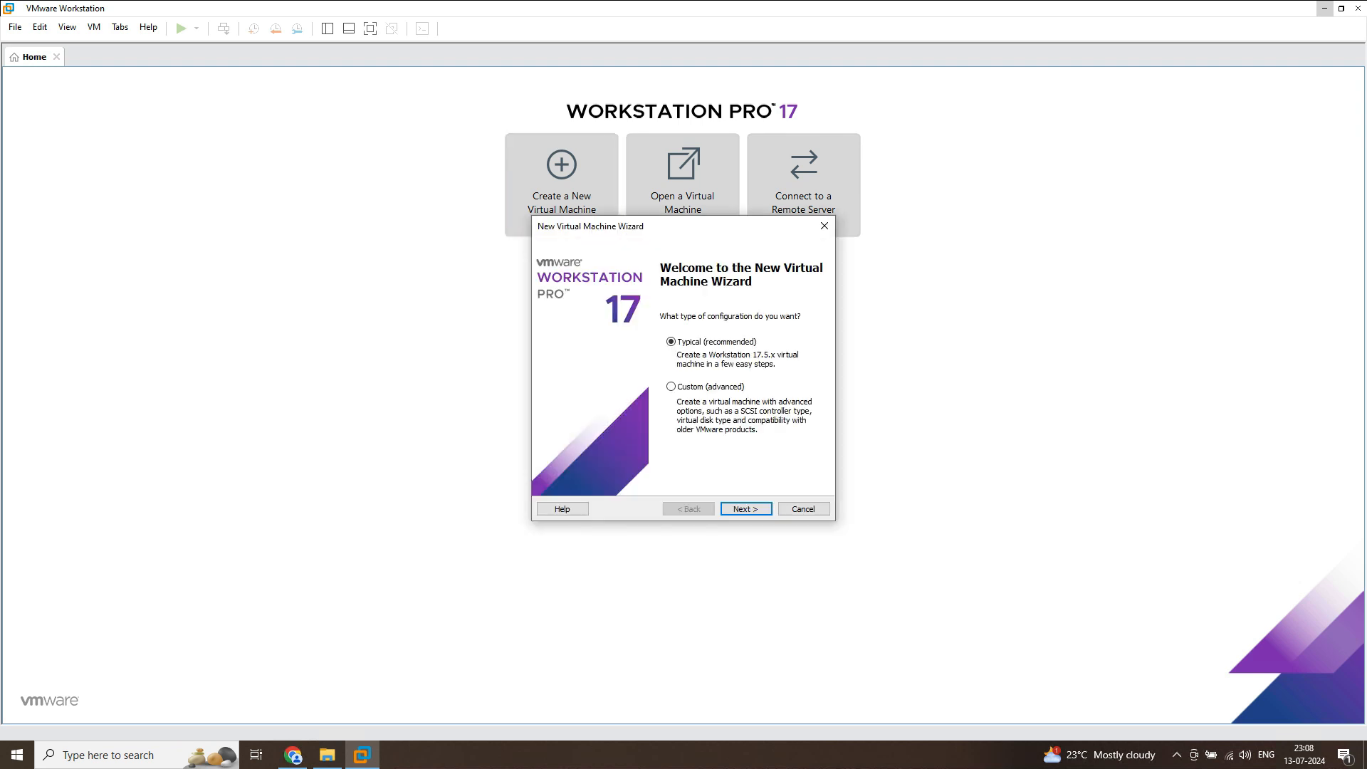
key("Escape")
left_click(562, 186)
key("Return")
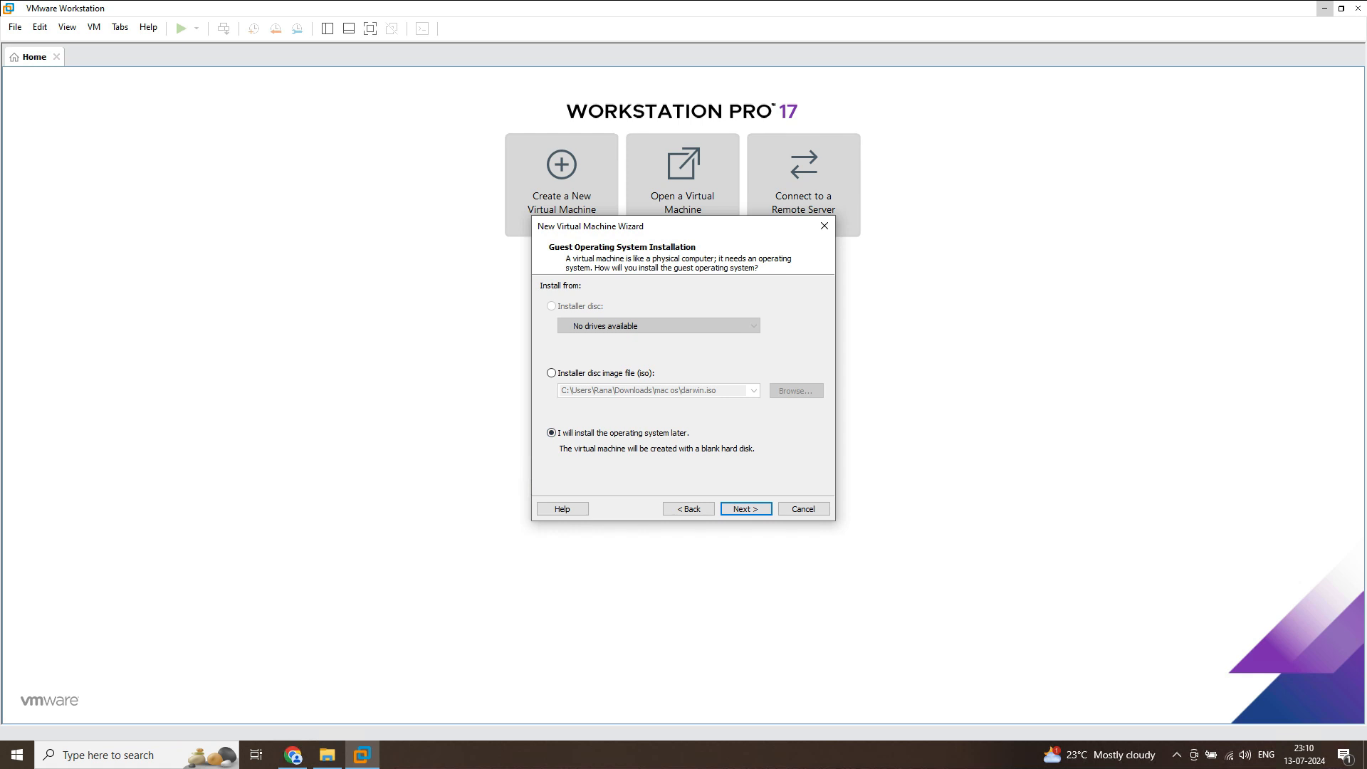
Choose to install the operating system later, creating the virtual machine with a blank hard disk
left_click(552, 373)
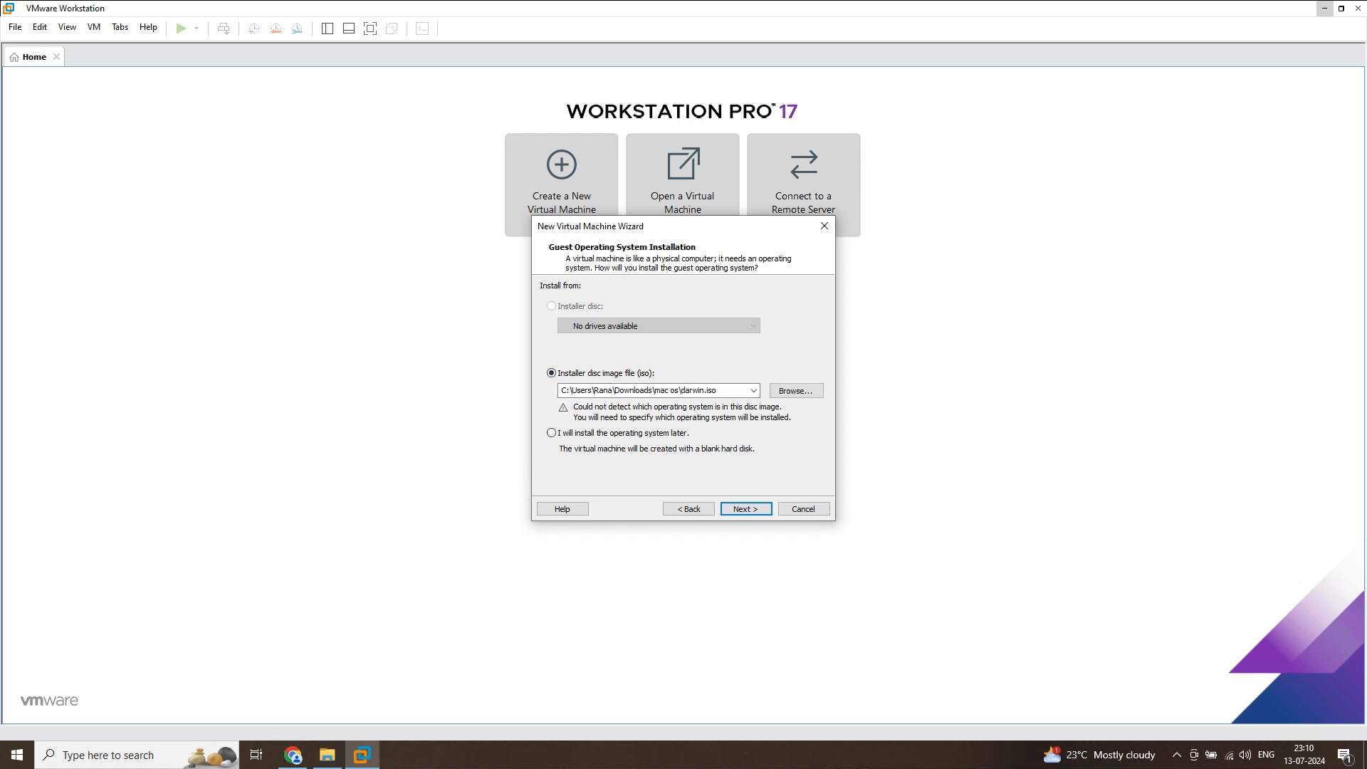
left_click(552, 433)
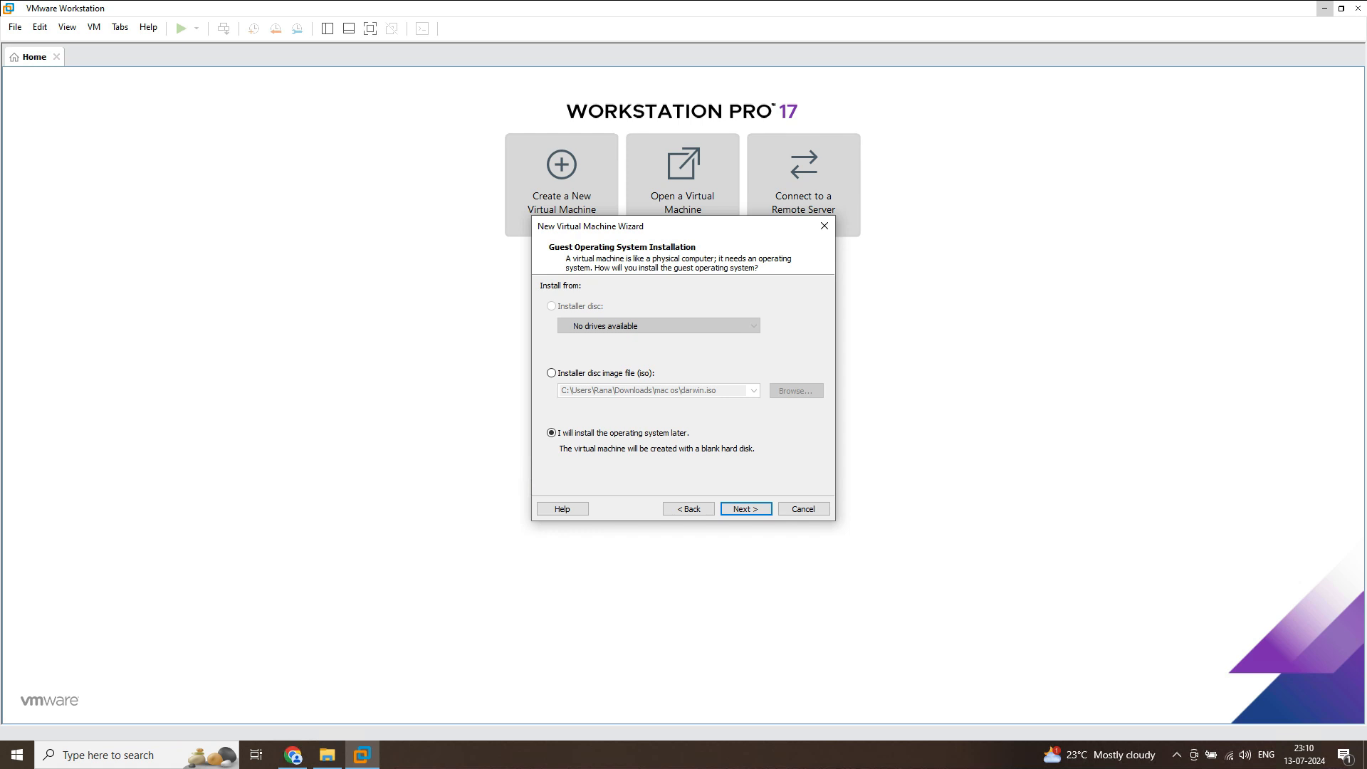
key("Return")
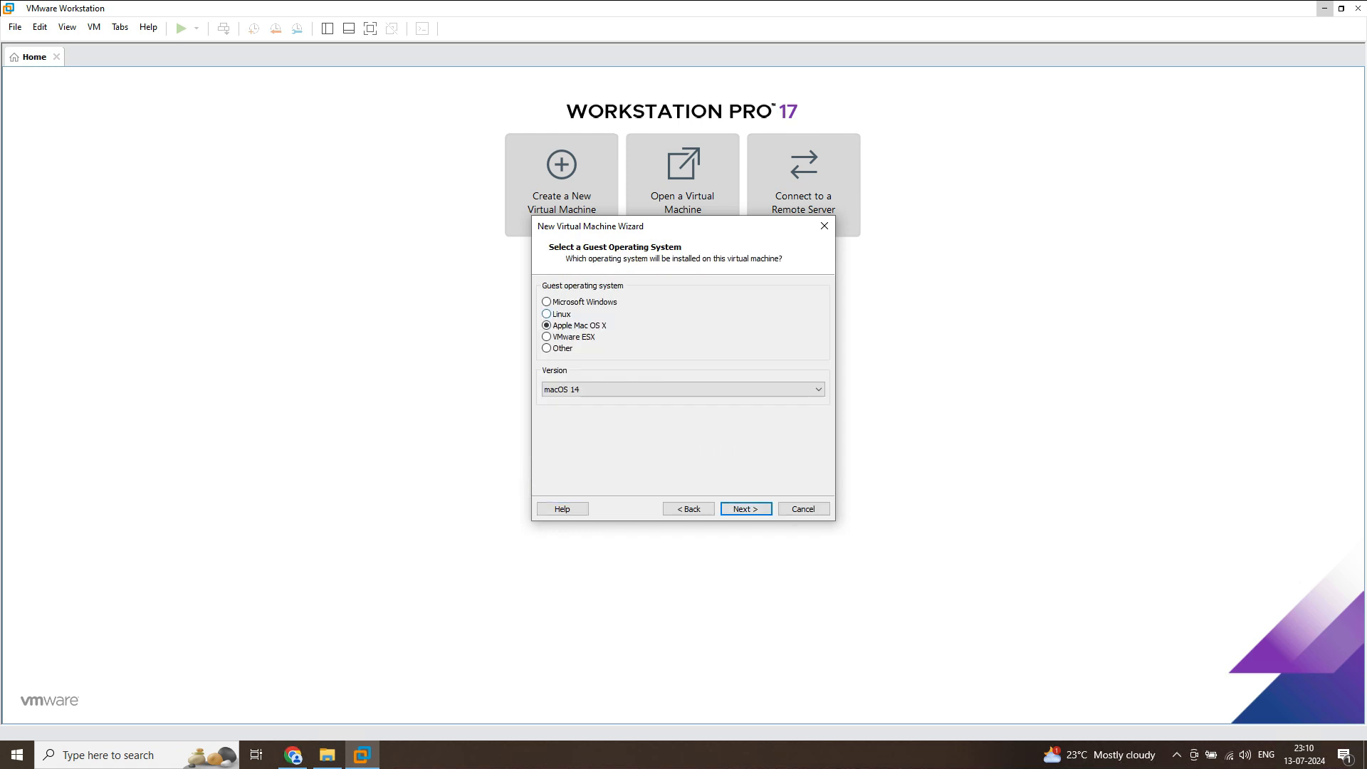
Set the guest operating system to Linux with the version Ubuntu 64-bit
left_click(547, 314)
left_click(684, 389)
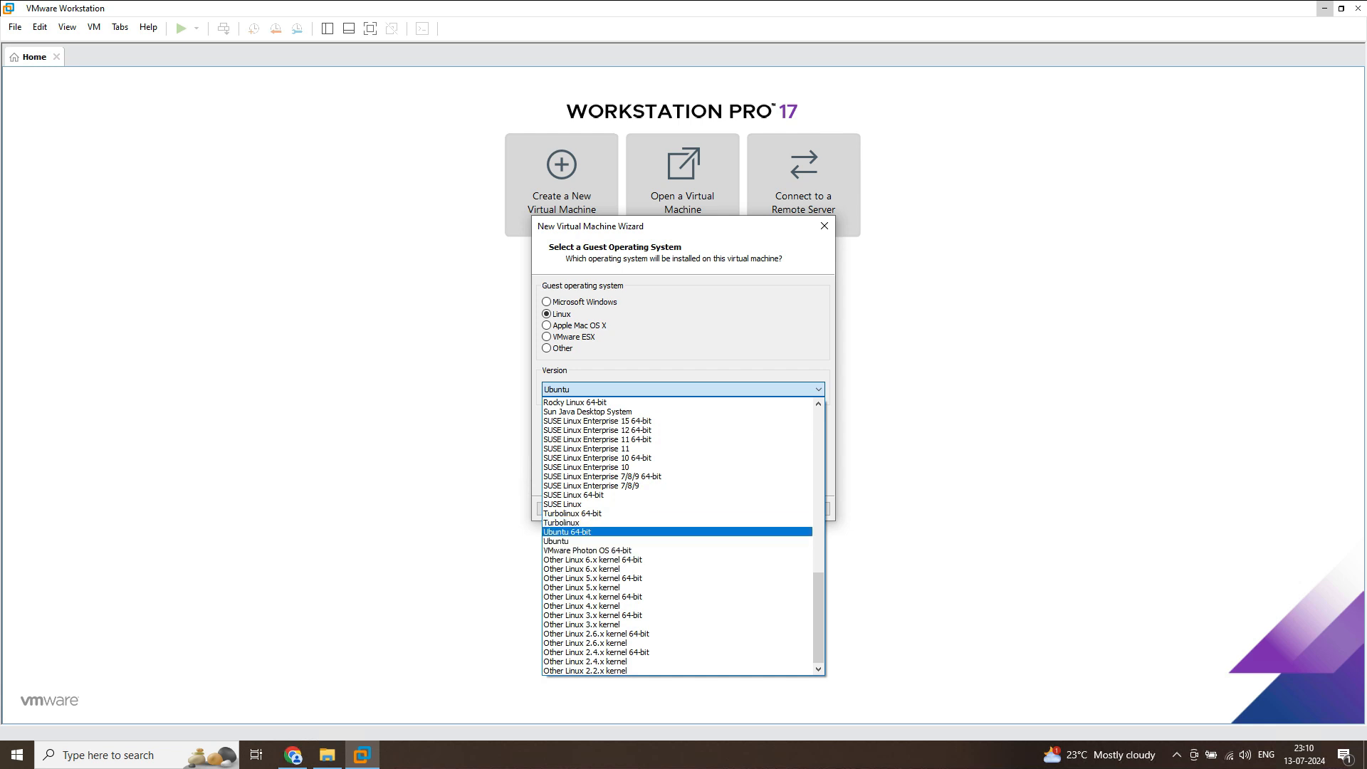
left_click(567, 532)
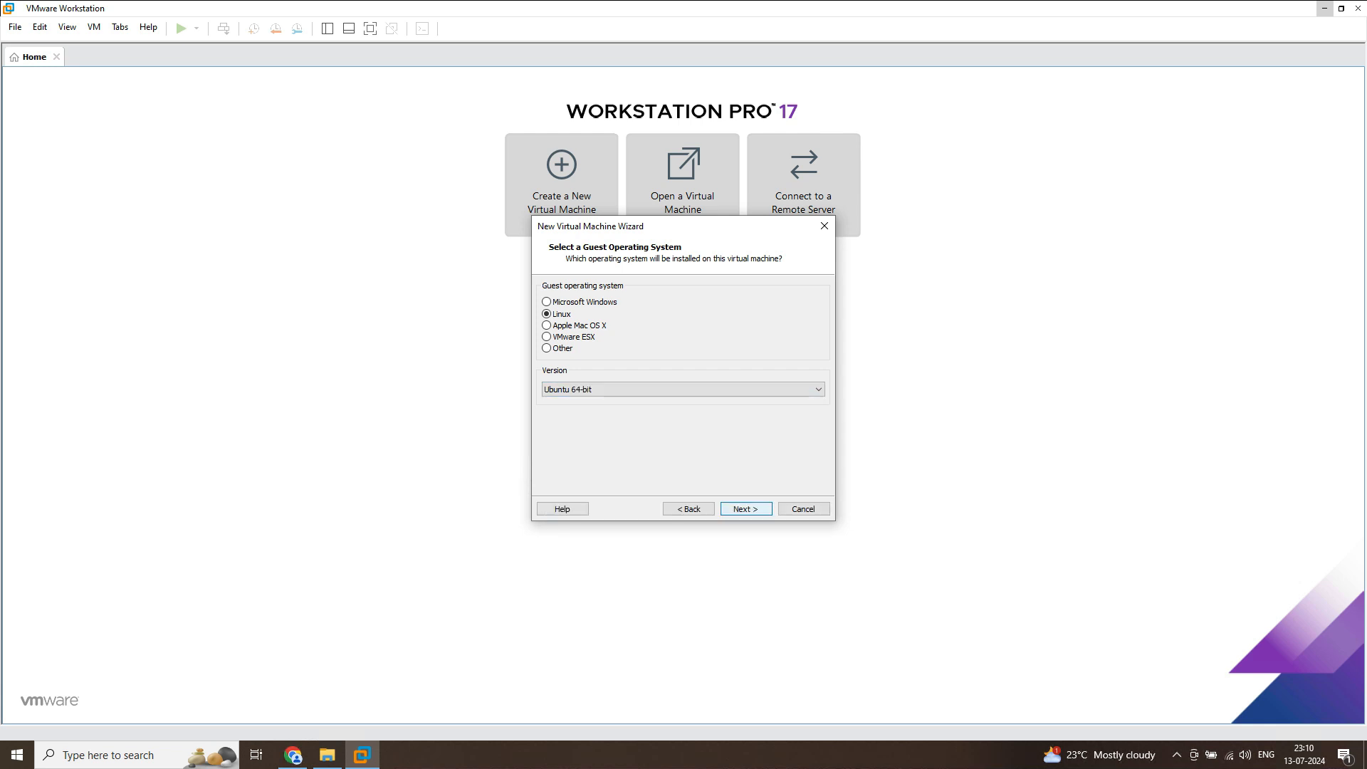
left_click(746, 510)
left_click(689, 509)
key("Return")
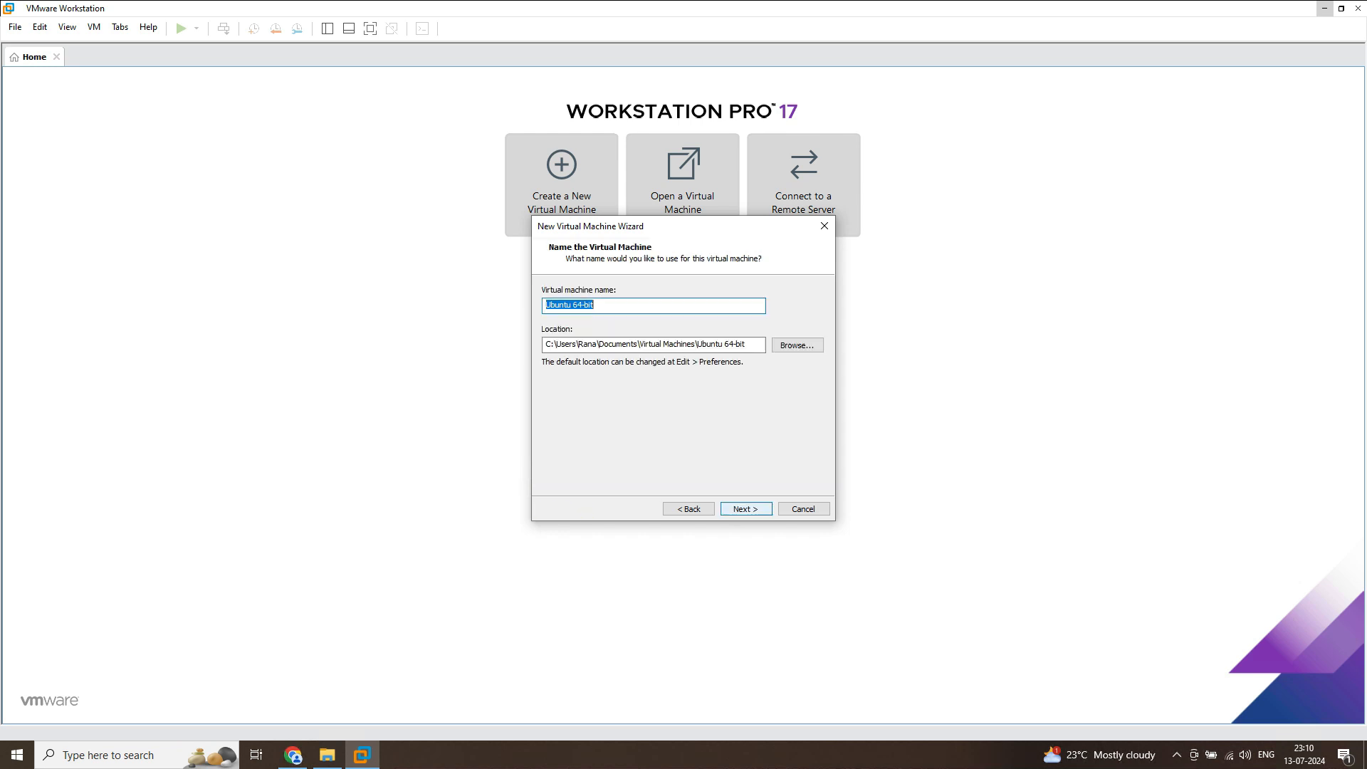
Name the virtual machine "Ubuntu 64-bit 24" and keep its default storage location
left_click(596, 305)
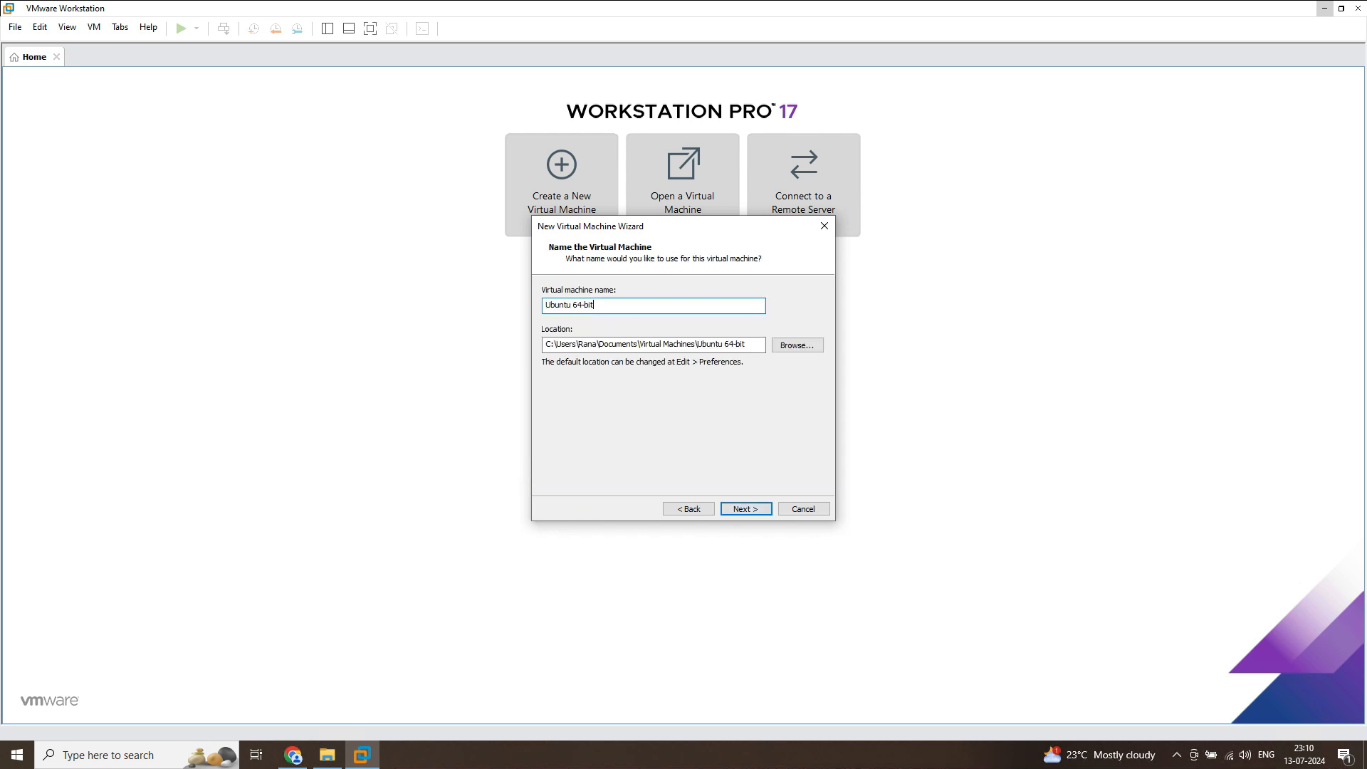
type("24")
left_click(746, 509)
Set the maximum disk size to 50 GB and store the virtual disk as a single file
left_click(543, 375)
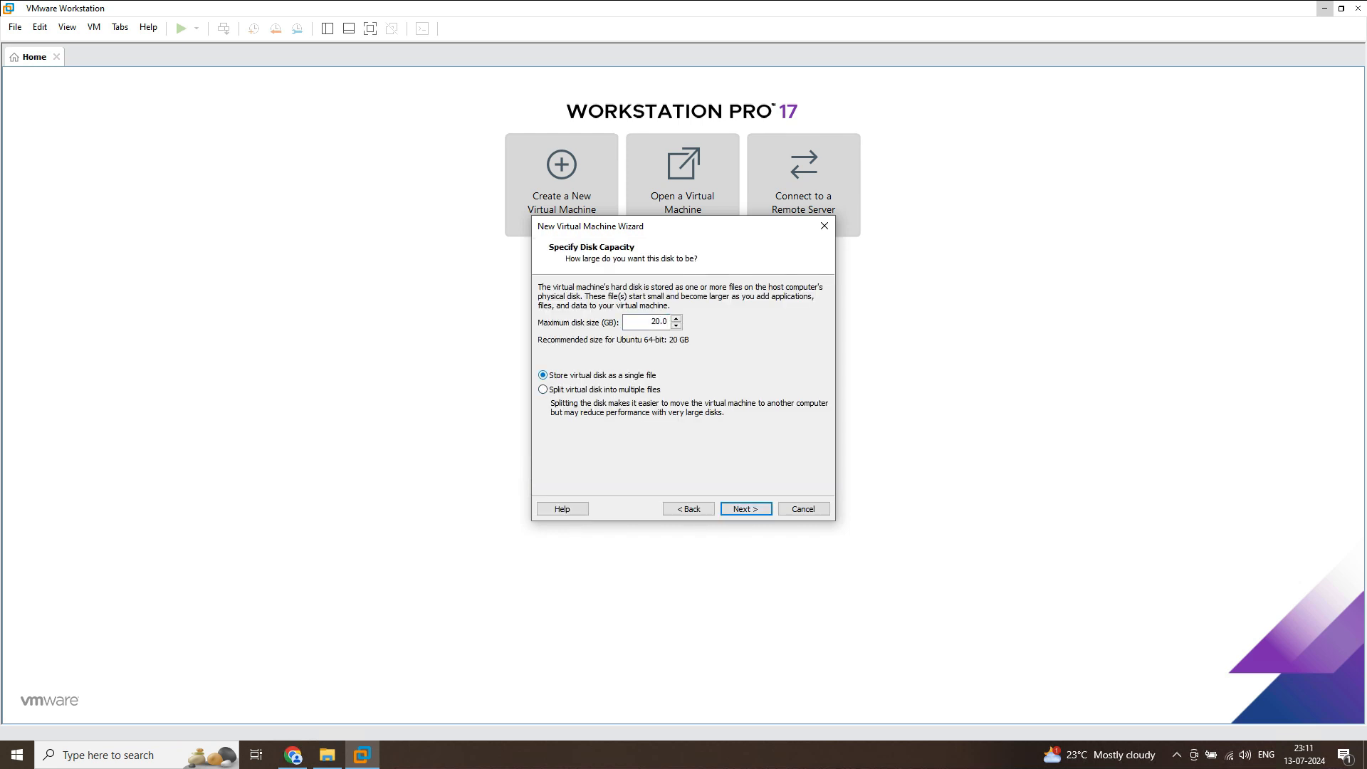
double_click(656, 322)
type("5")
double_click(653, 322)
left_click(543, 375)
double_click(652, 322)
left_click(652, 322)
key("Return")
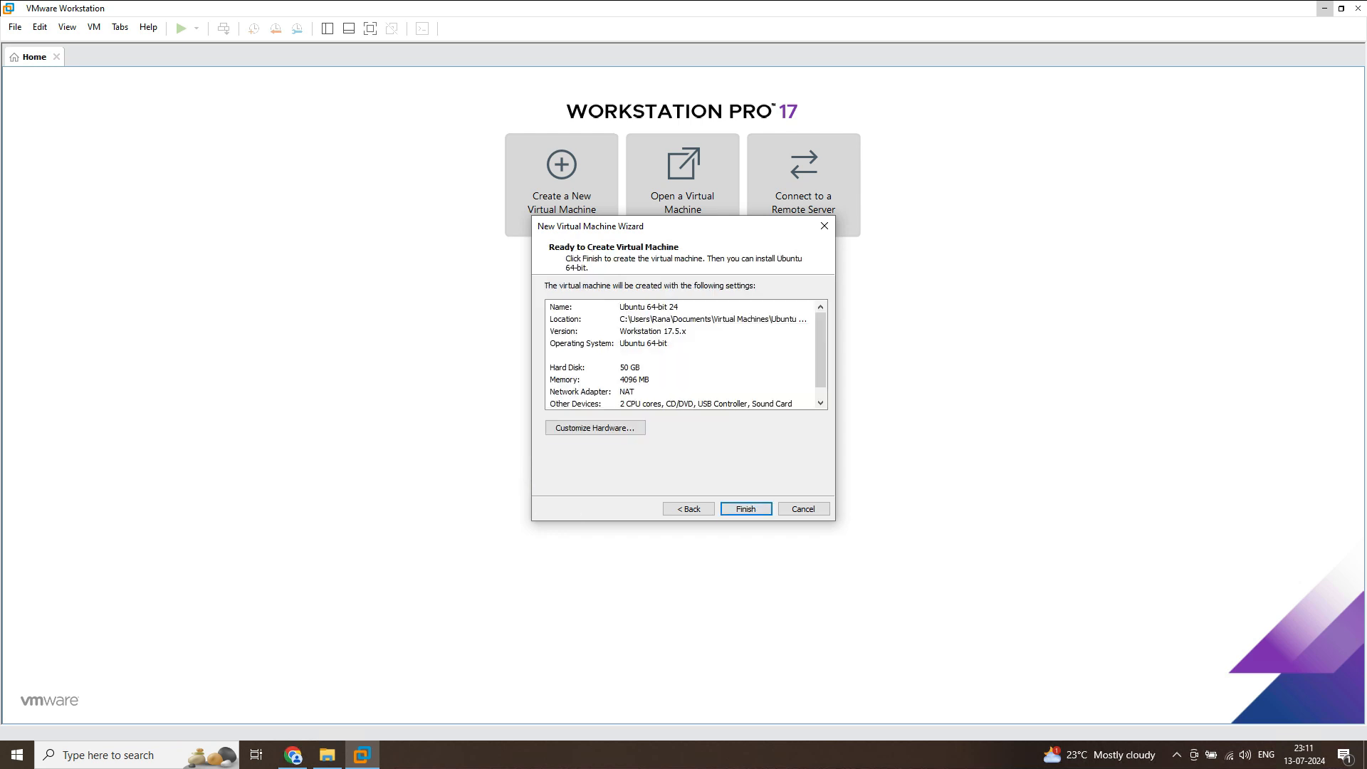
Customize the hardware with 3824 MB of memory and processor virtualization of VT-x/EPT or AMD-V/RVI, CPU performance counters and IOMMU
left_click(595, 427)
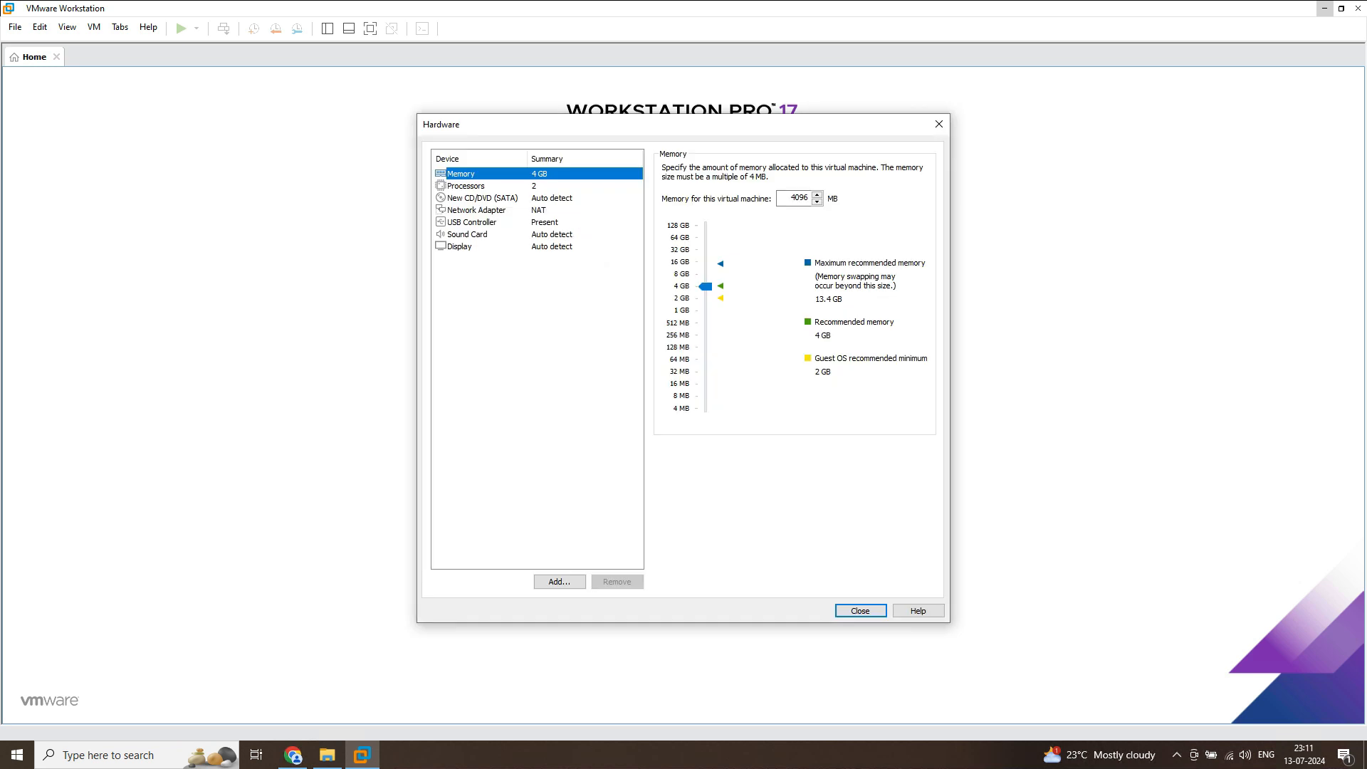
left_click_drag(705, 286, 706, 287)
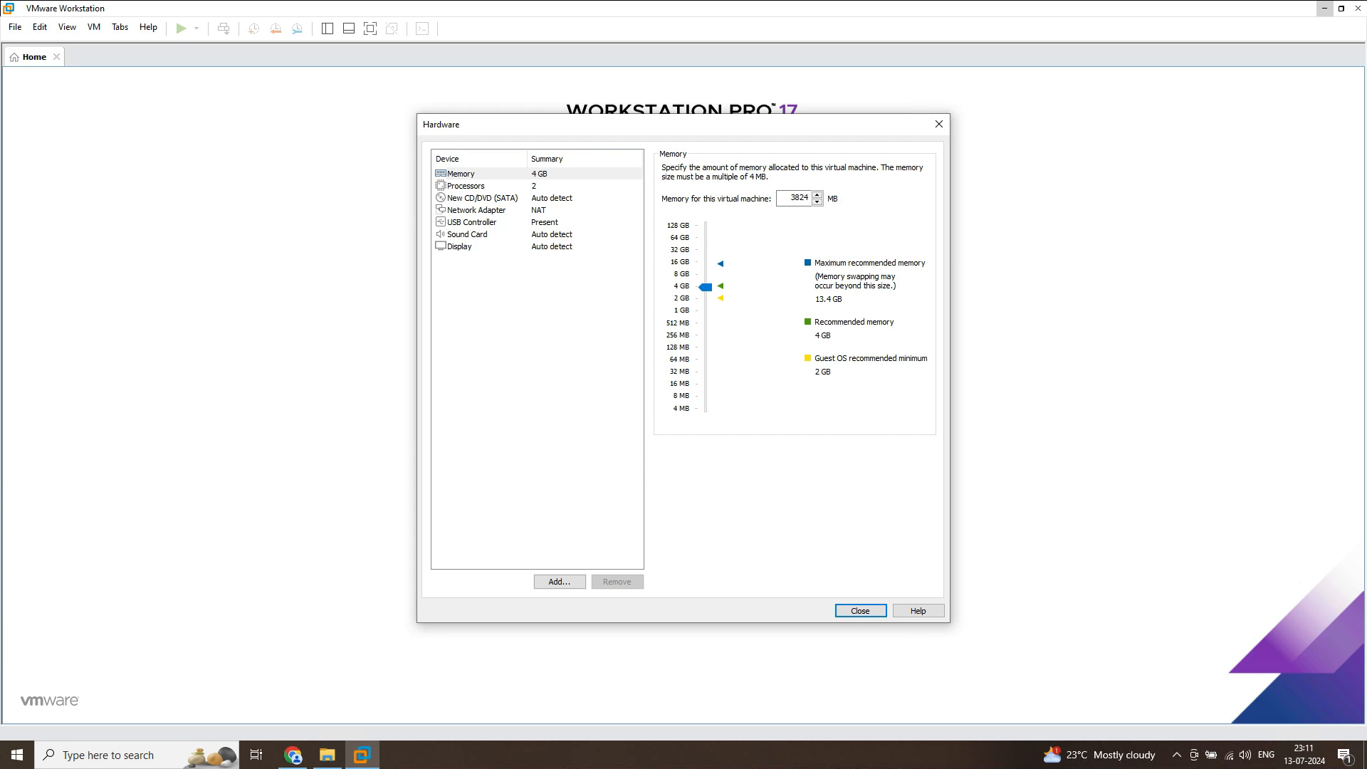
left_click(466, 186)
left_click(667, 255)
left_click(666, 269)
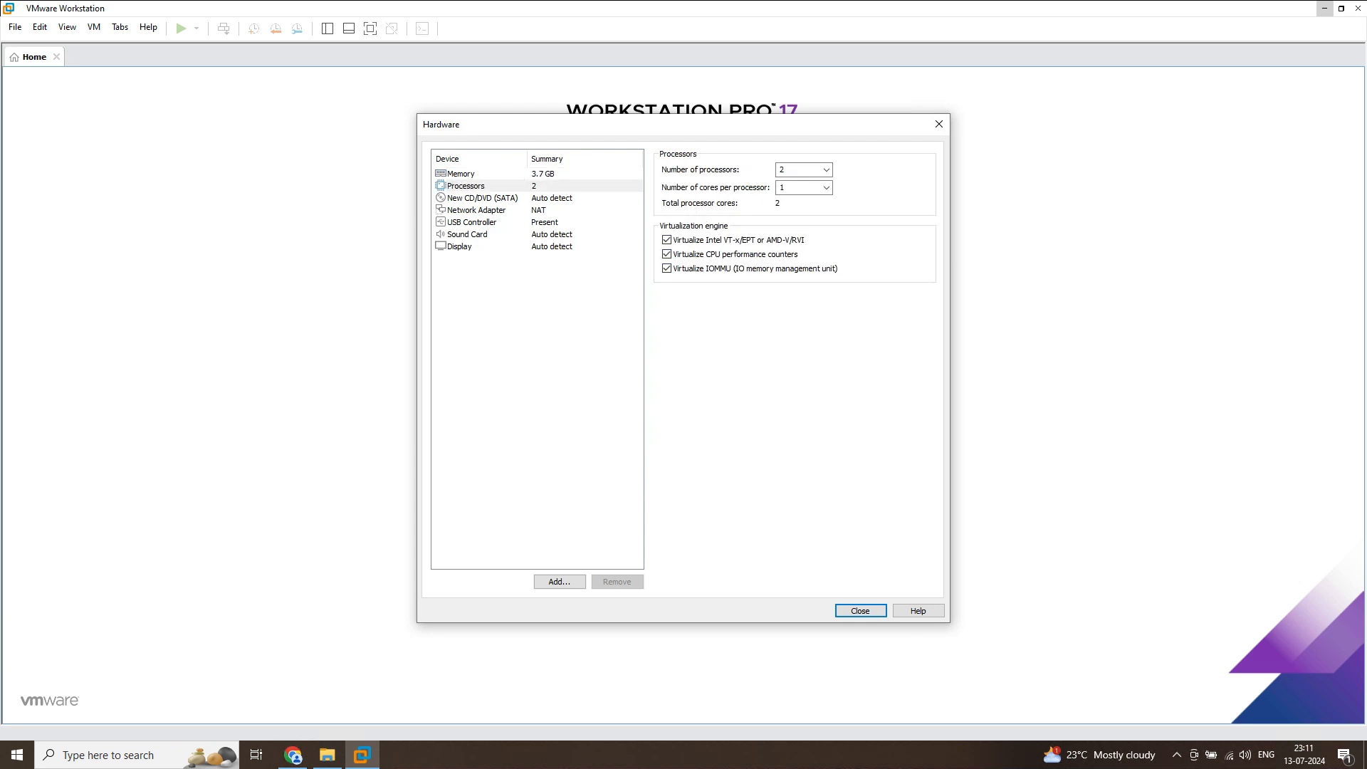
Keep the network adapter's connection on NAT and finish creating the virtual machine
left_click(477, 211)
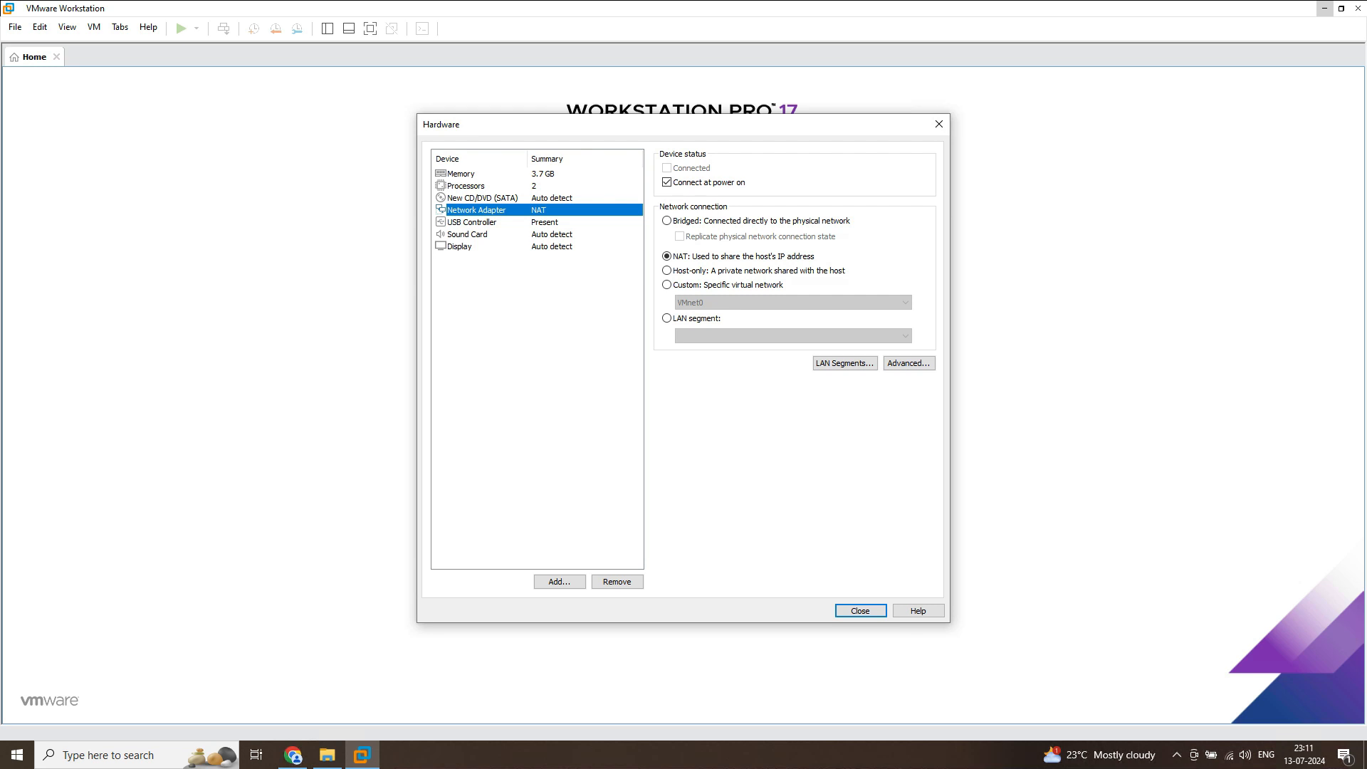
left_click(667, 220)
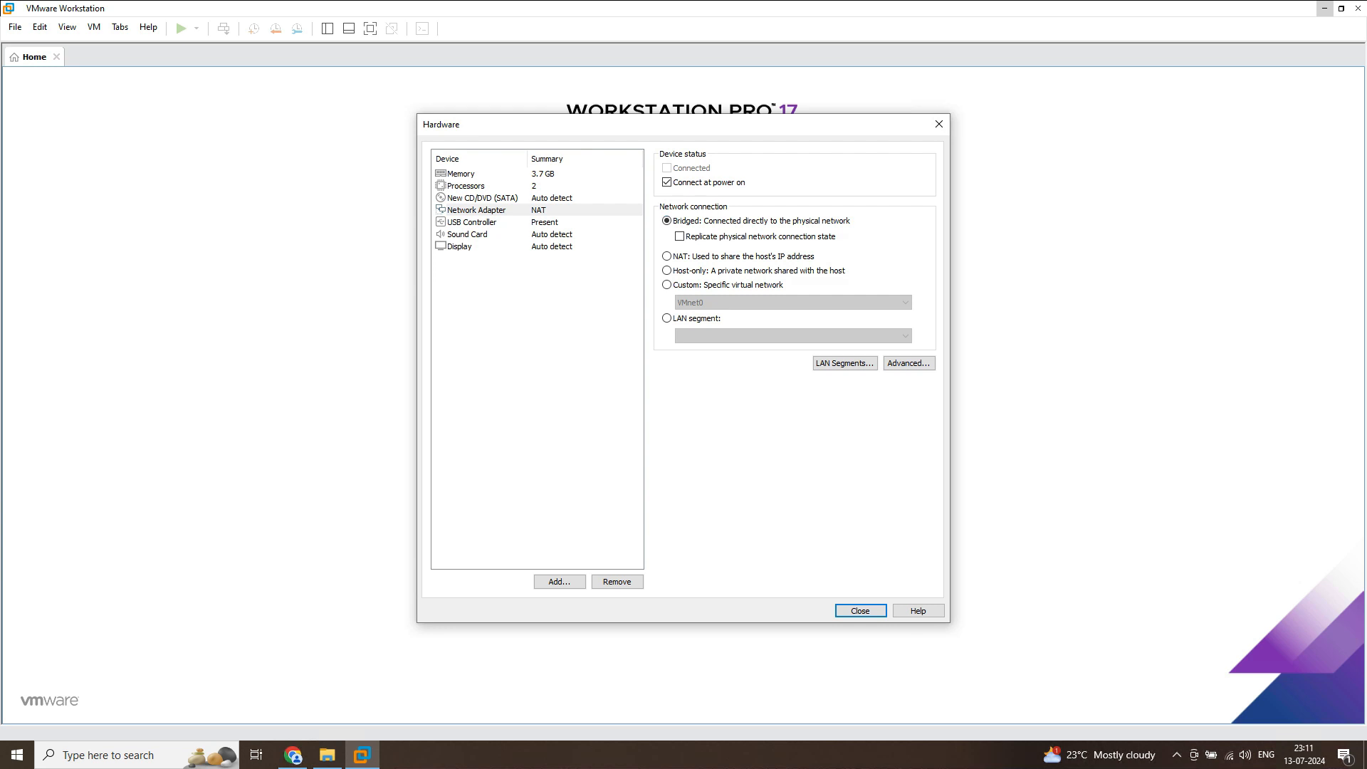
left_click(666, 256)
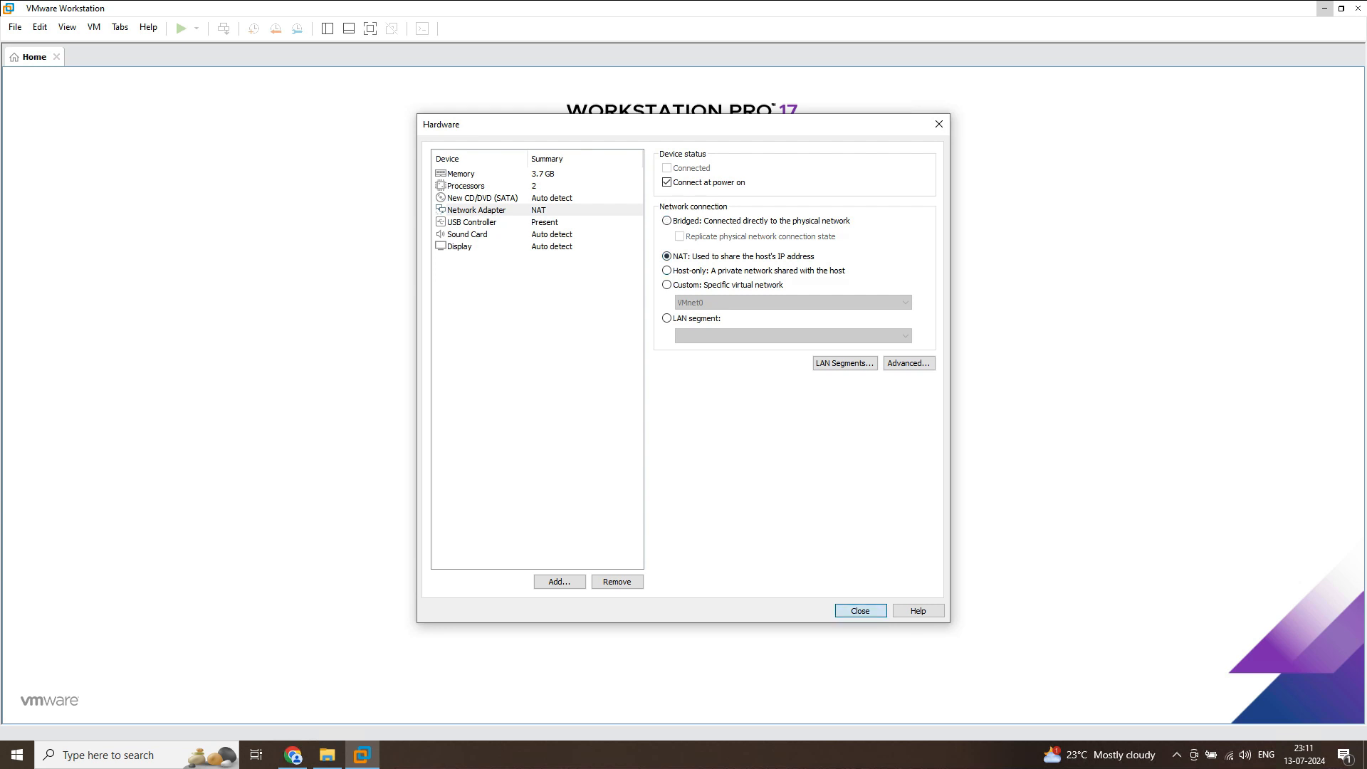
left_click(861, 611)
left_click(748, 509)
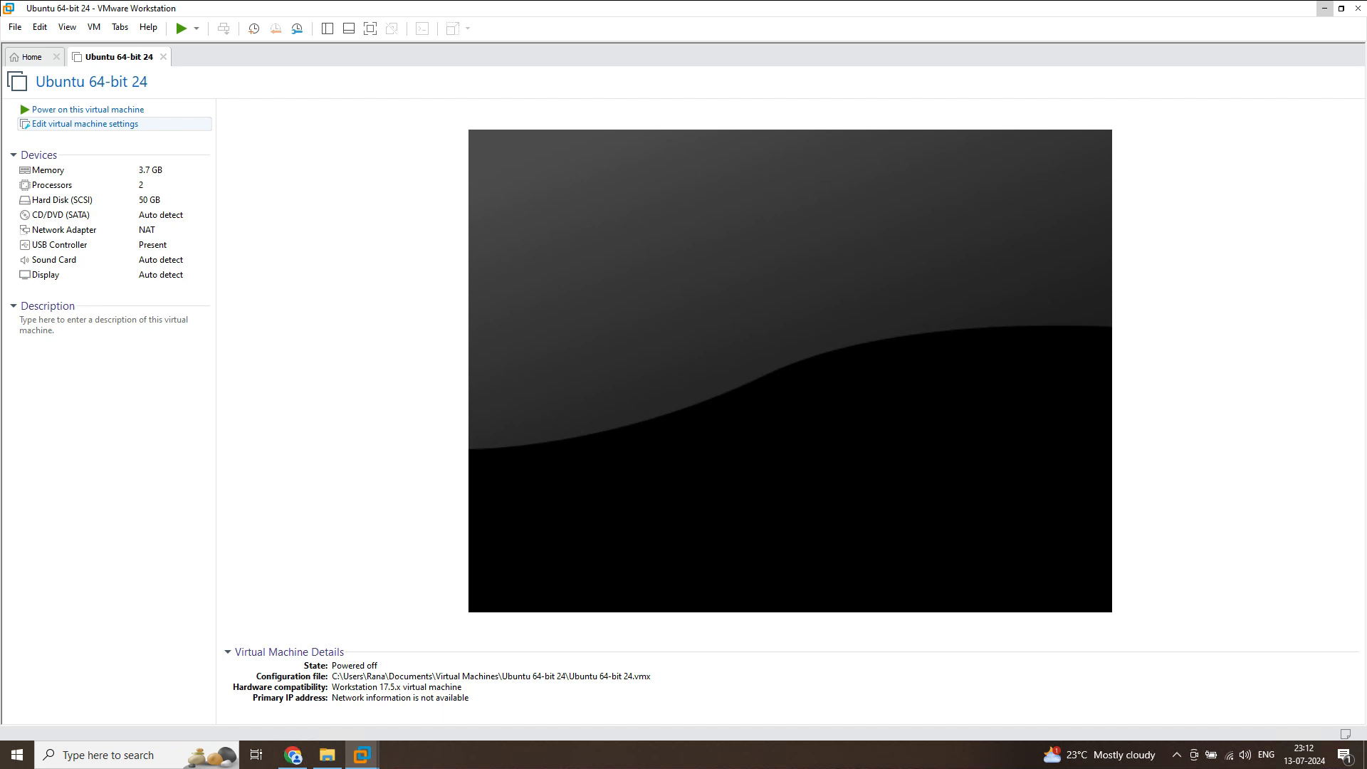
Attach the ubuntu-24.04-desktop ISO image from the Downloads folder to the virtual machine's CD/DVD drive
left_click(87, 124)
left_click(472, 217)
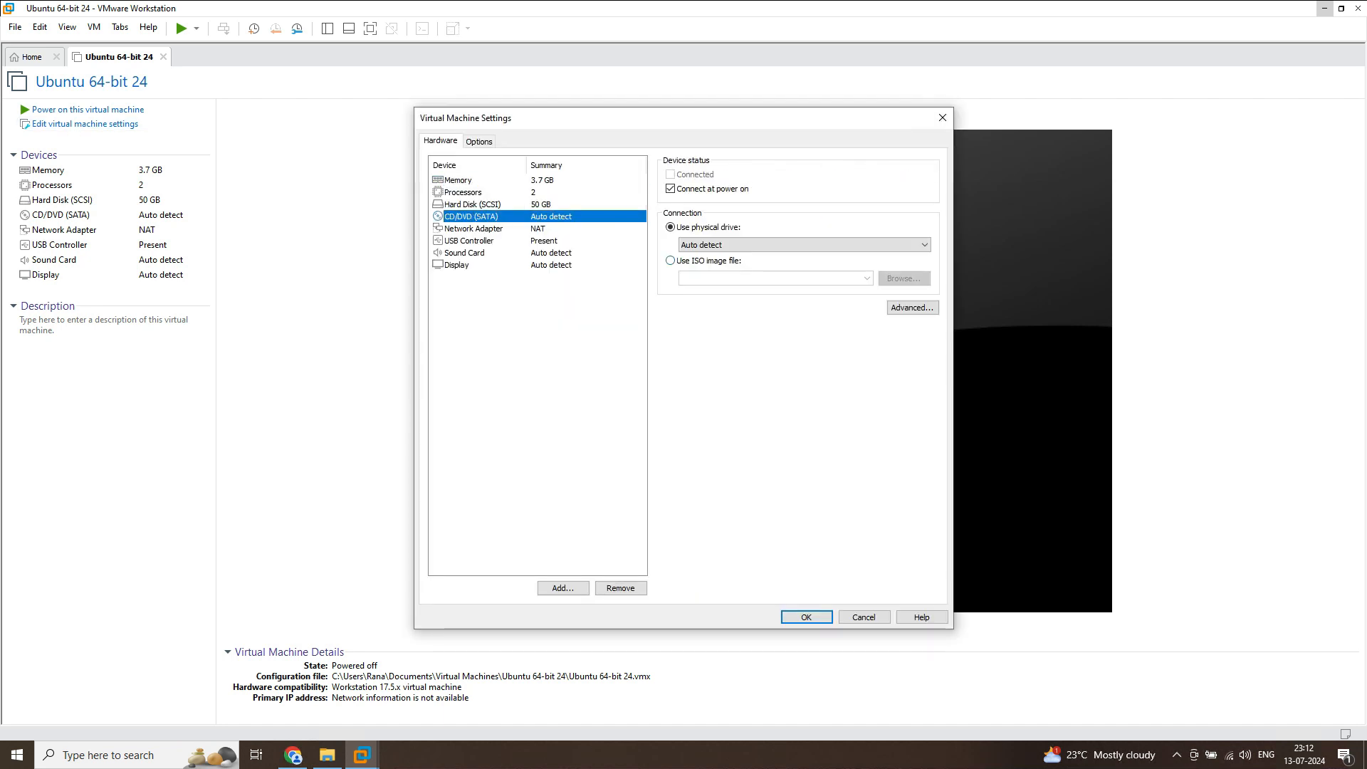
left_click(670, 260)
left_click(904, 279)
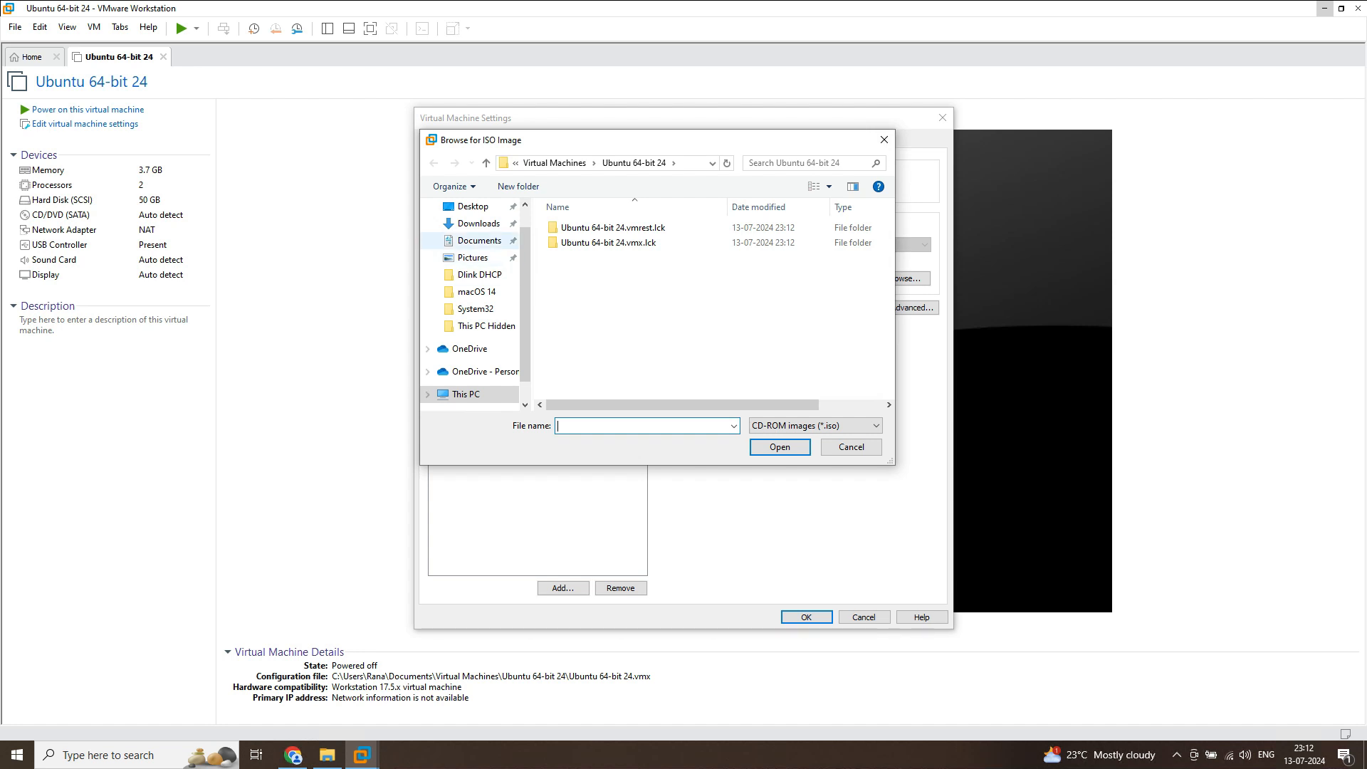
left_click(479, 240)
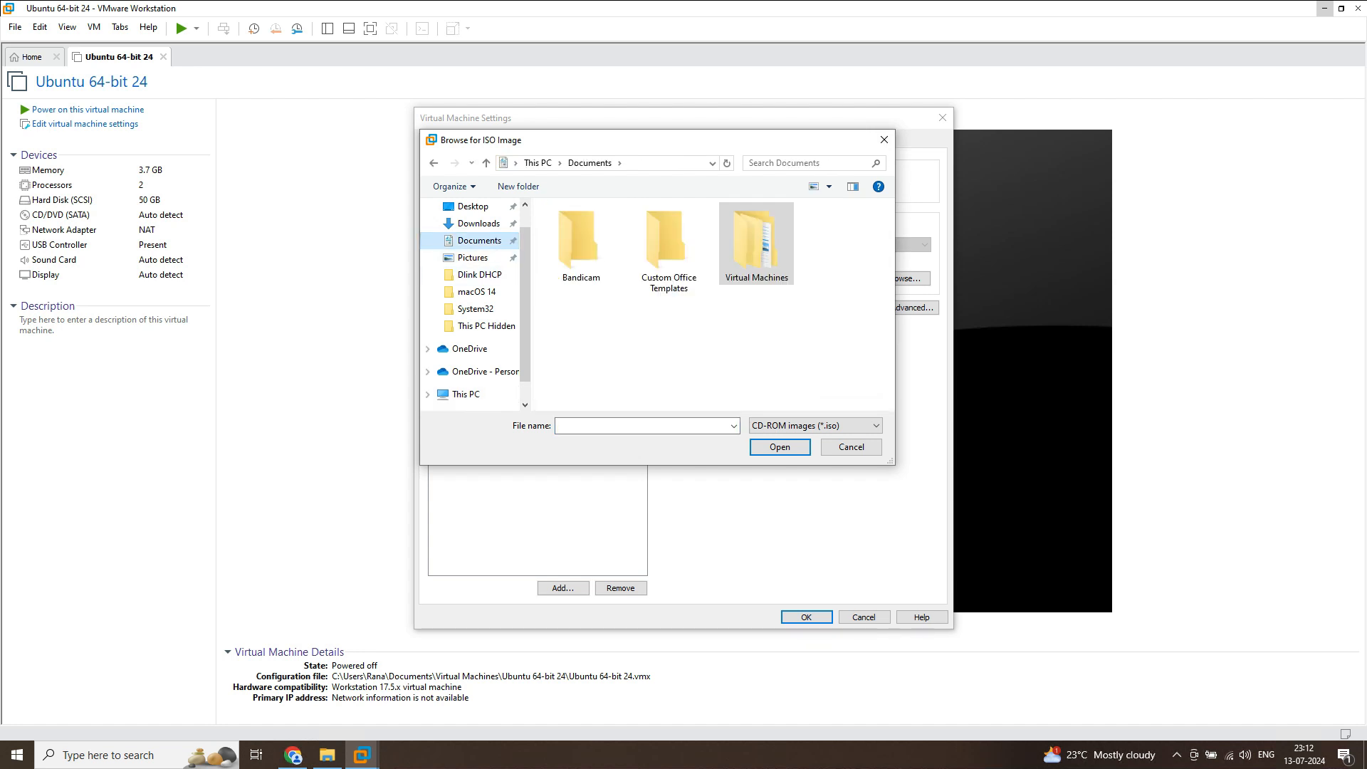
left_click(479, 224)
double_click(571, 250)
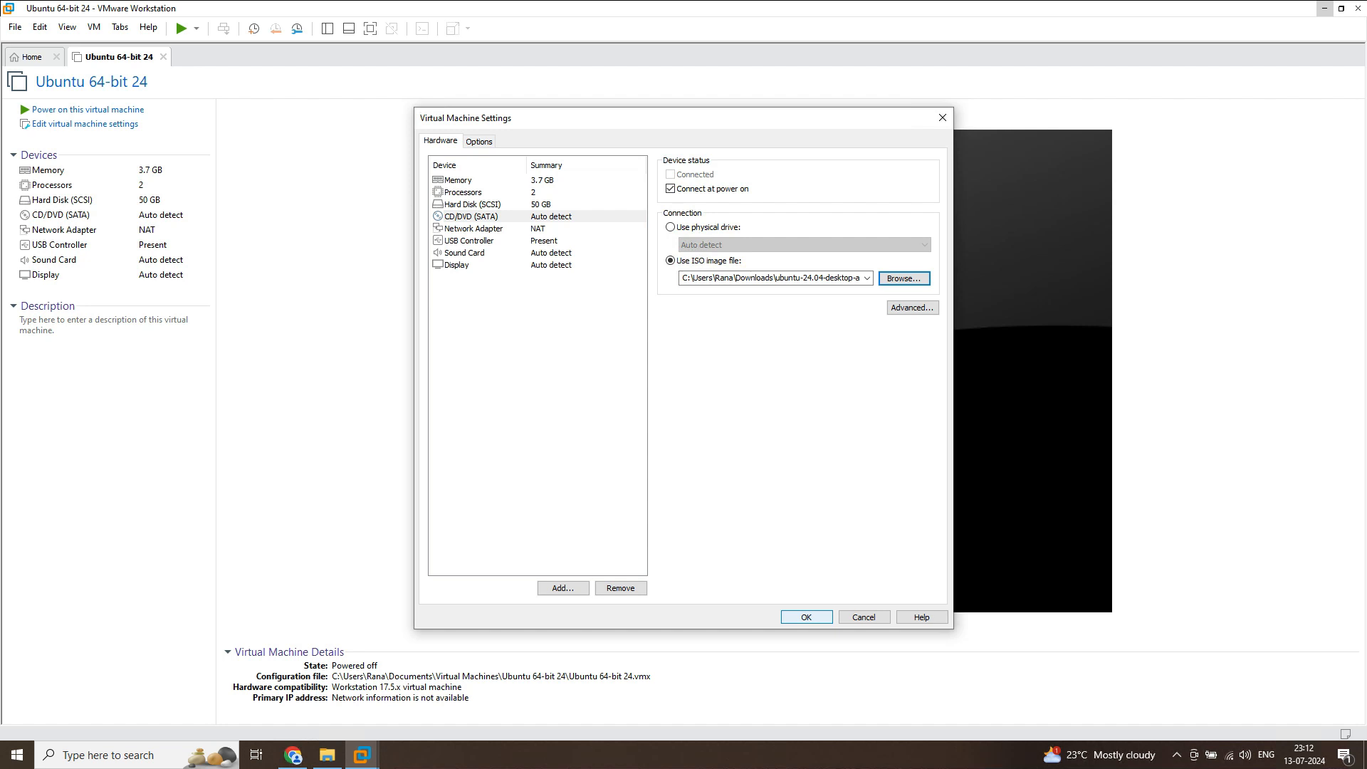
key("Return")
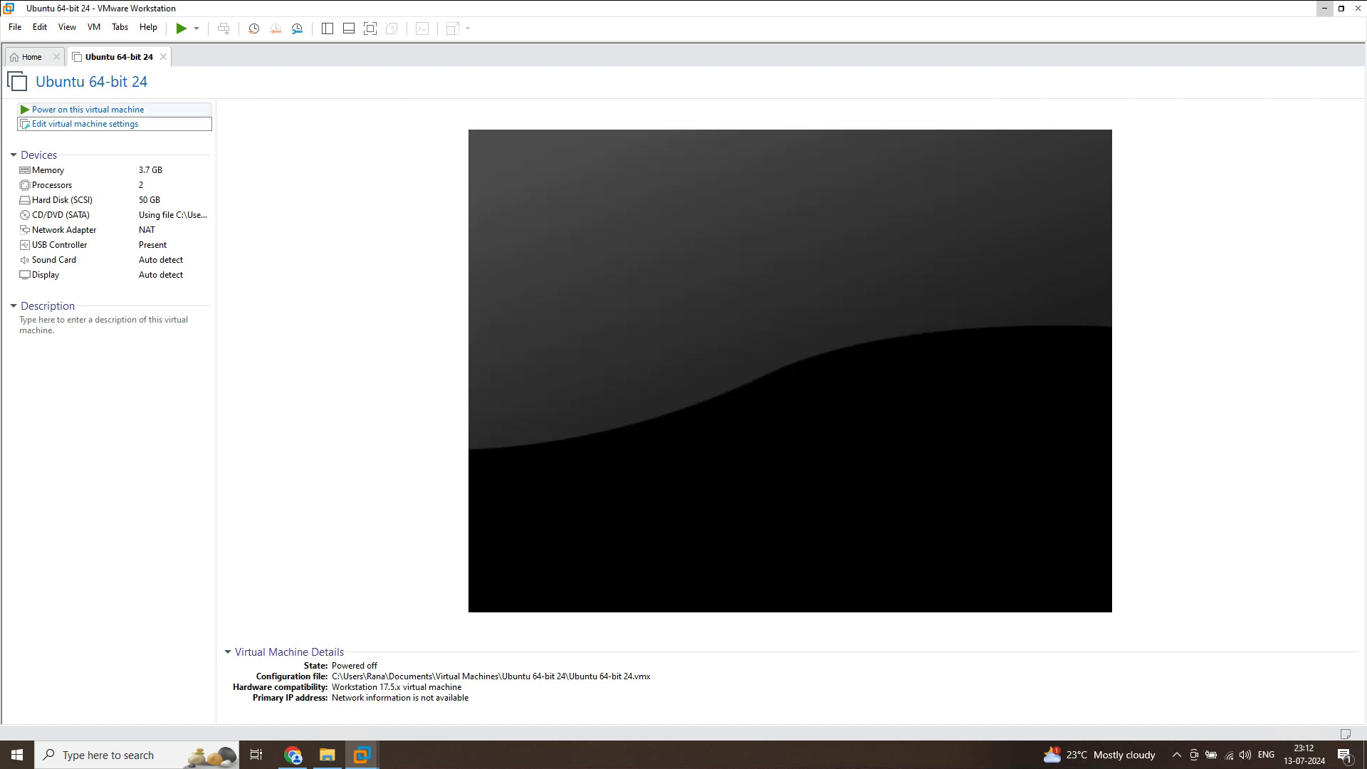
Power on the virtual machine with the "Try or Install Ubuntu" boot entry and keep English as the installer language
left_click(88, 109)
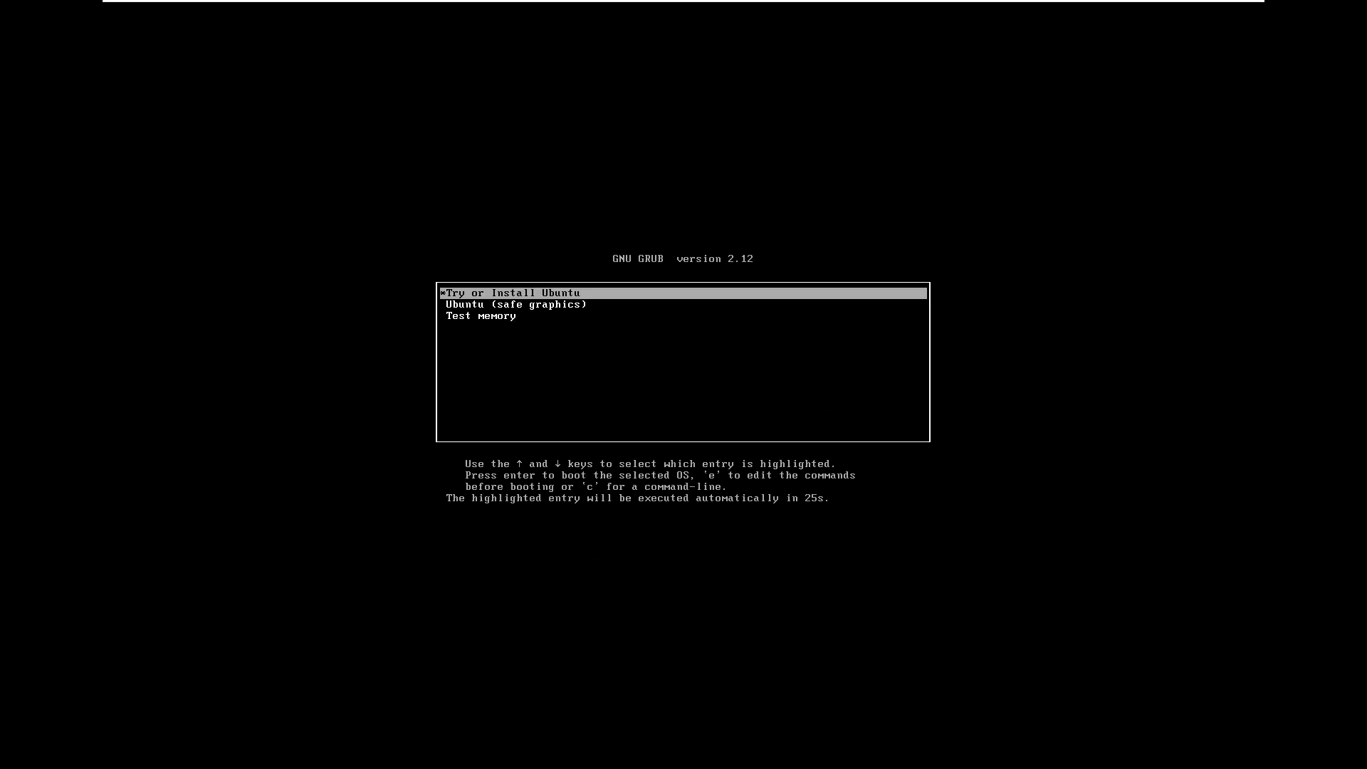
key("Return")
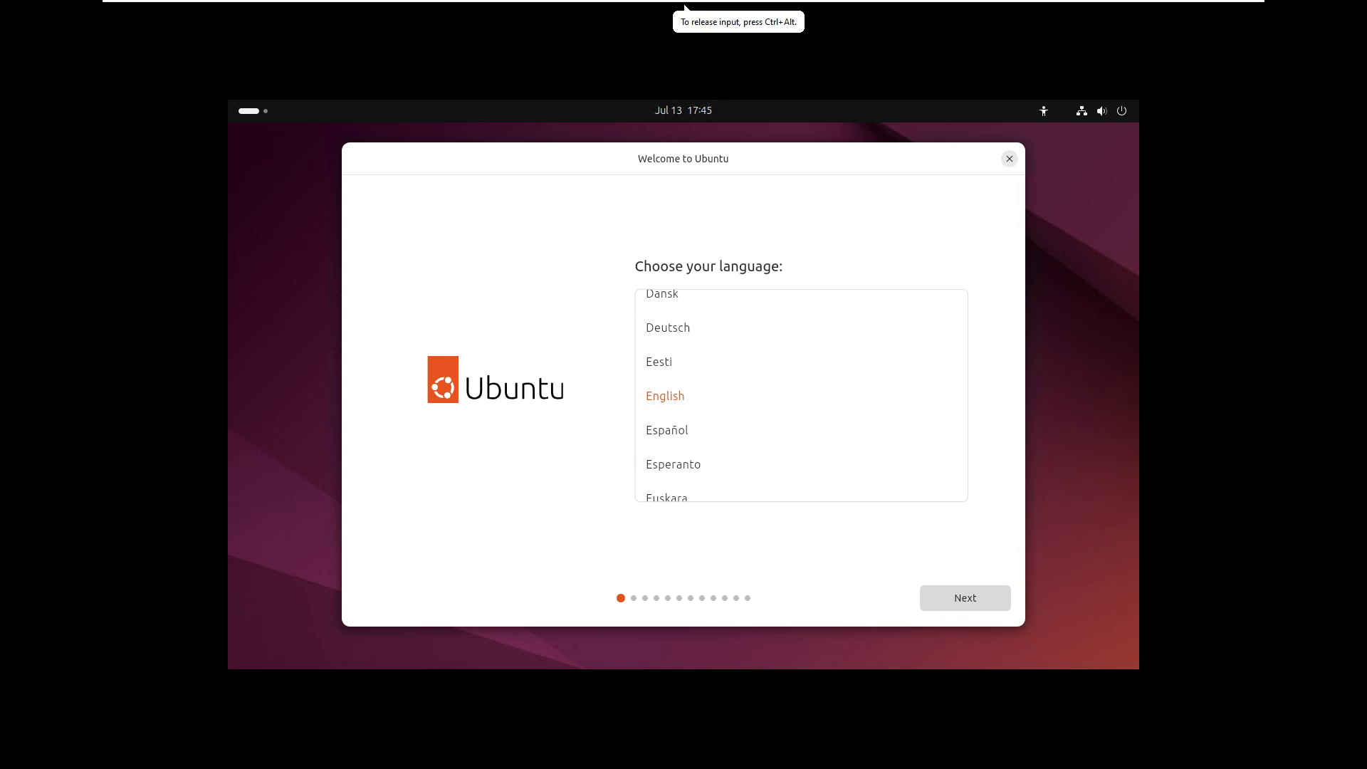
left_click(965, 599)
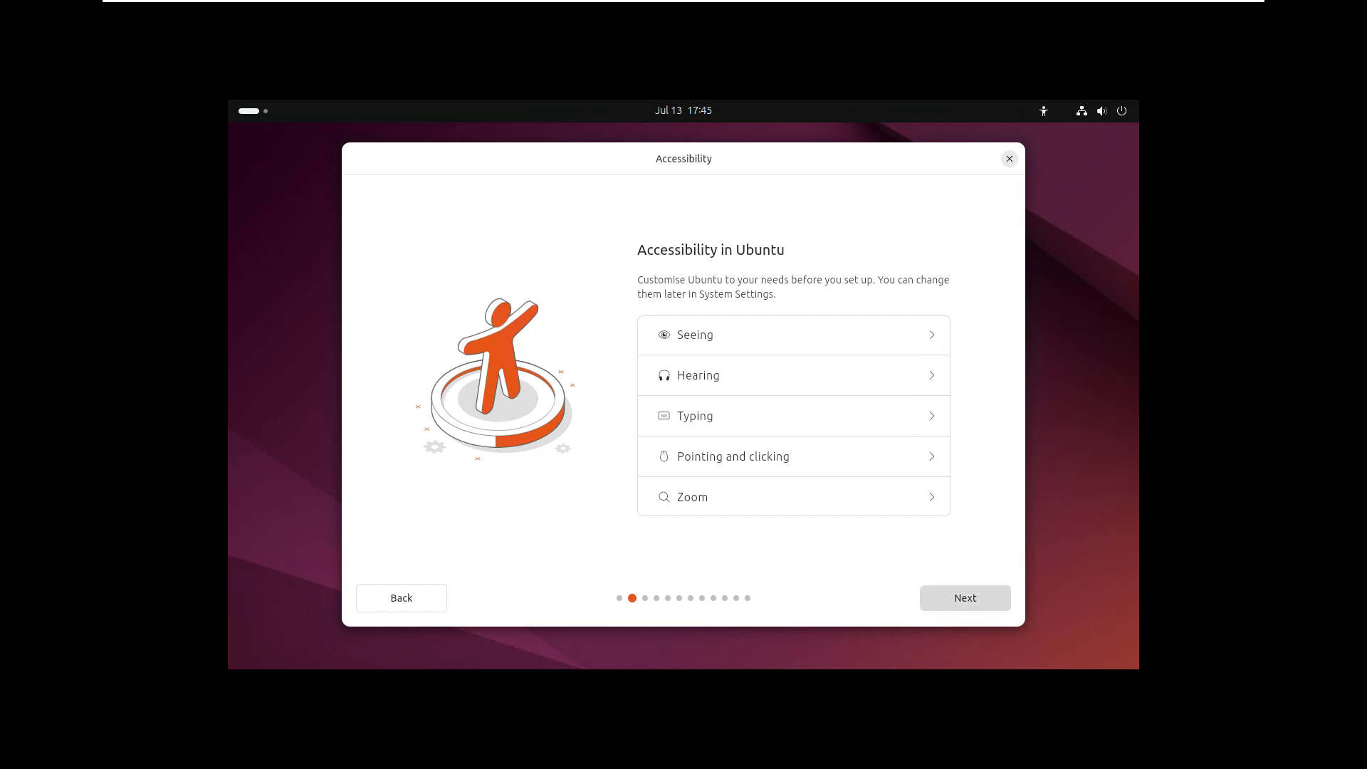
Leave the accessibility options at their defaults and choose the English (UK) keyboard layout
left_click(965, 597)
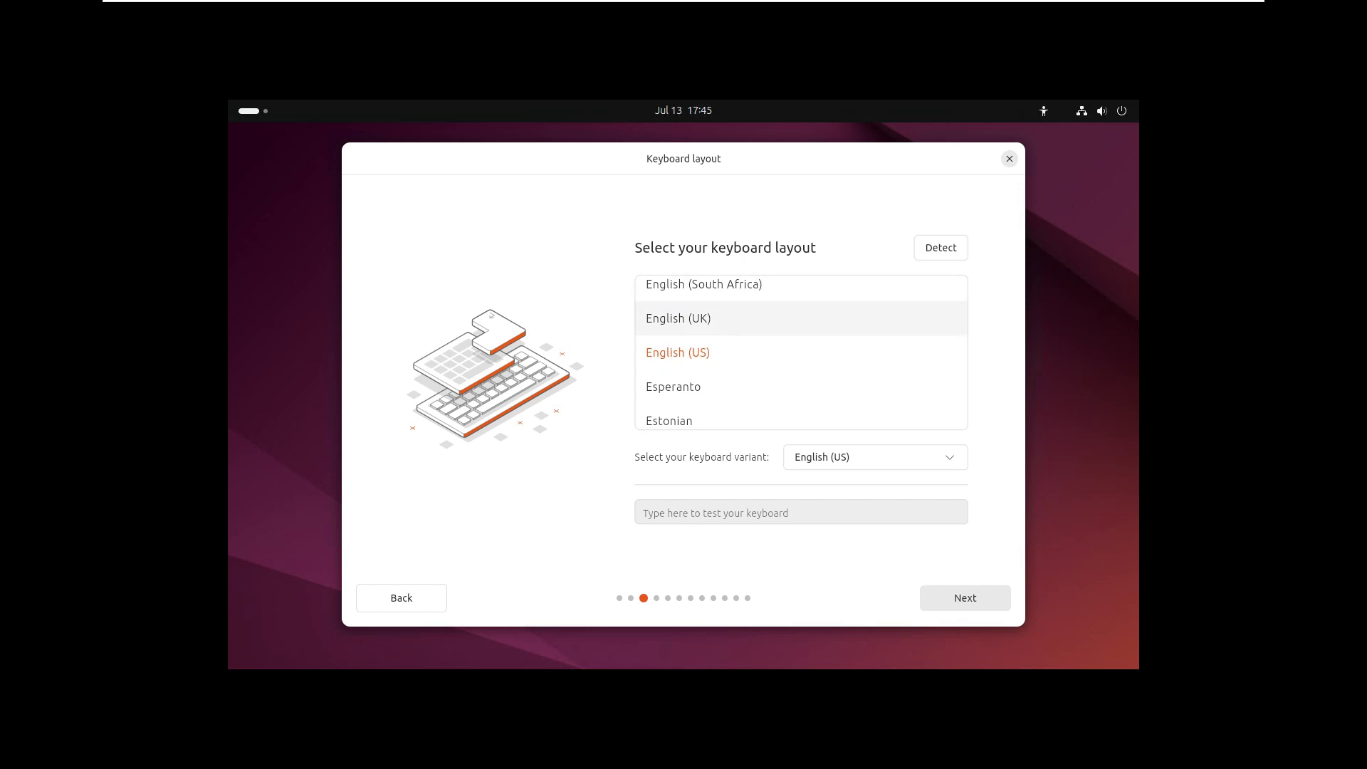
left_click(801, 319)
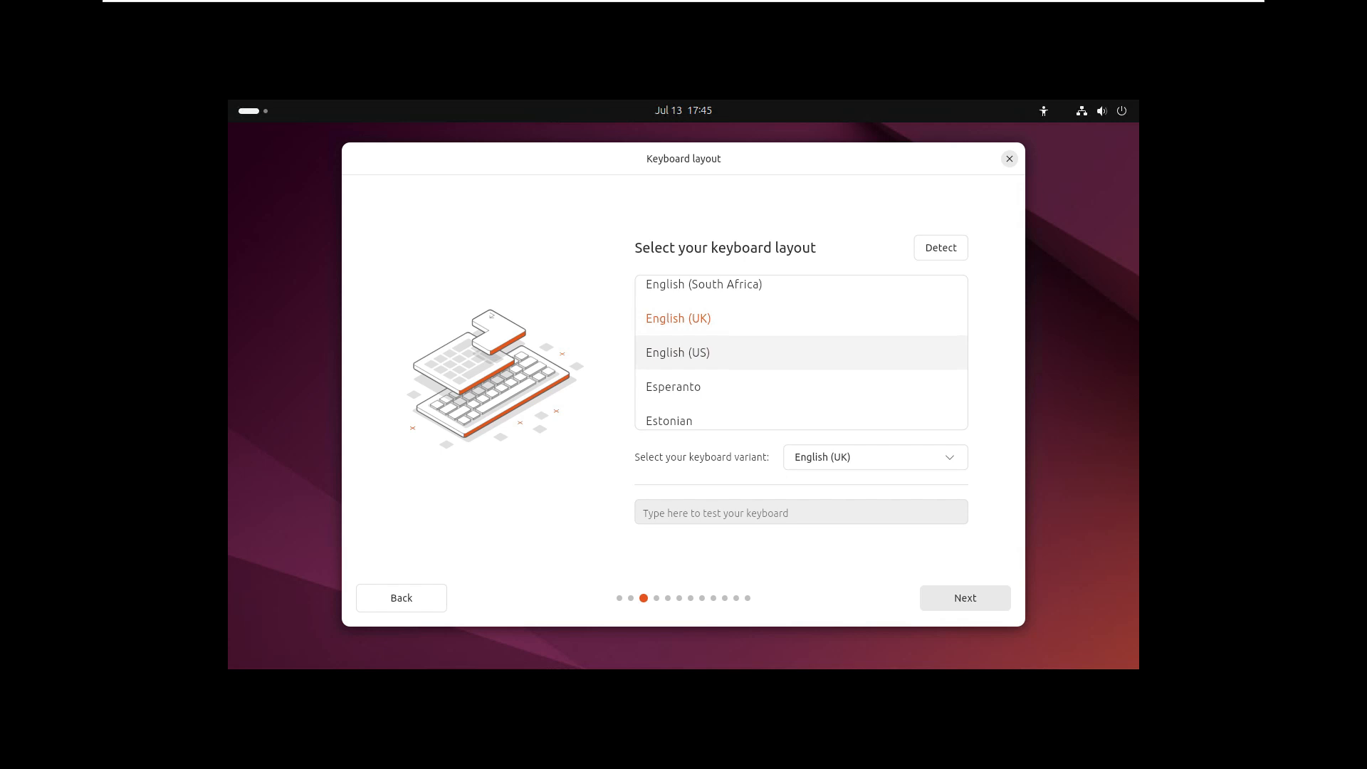
left_click(965, 598)
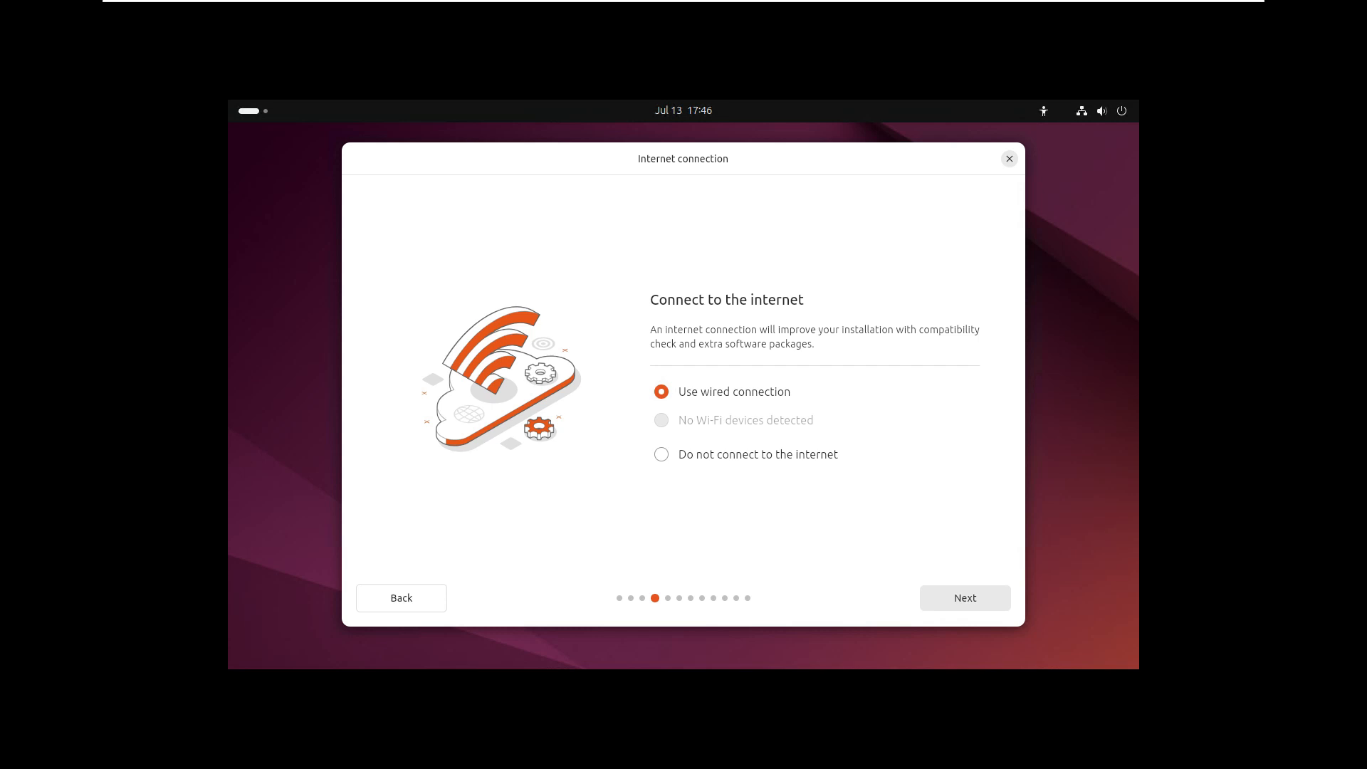
Keep the wired internet connection and skip the installer update
left_click(965, 598)
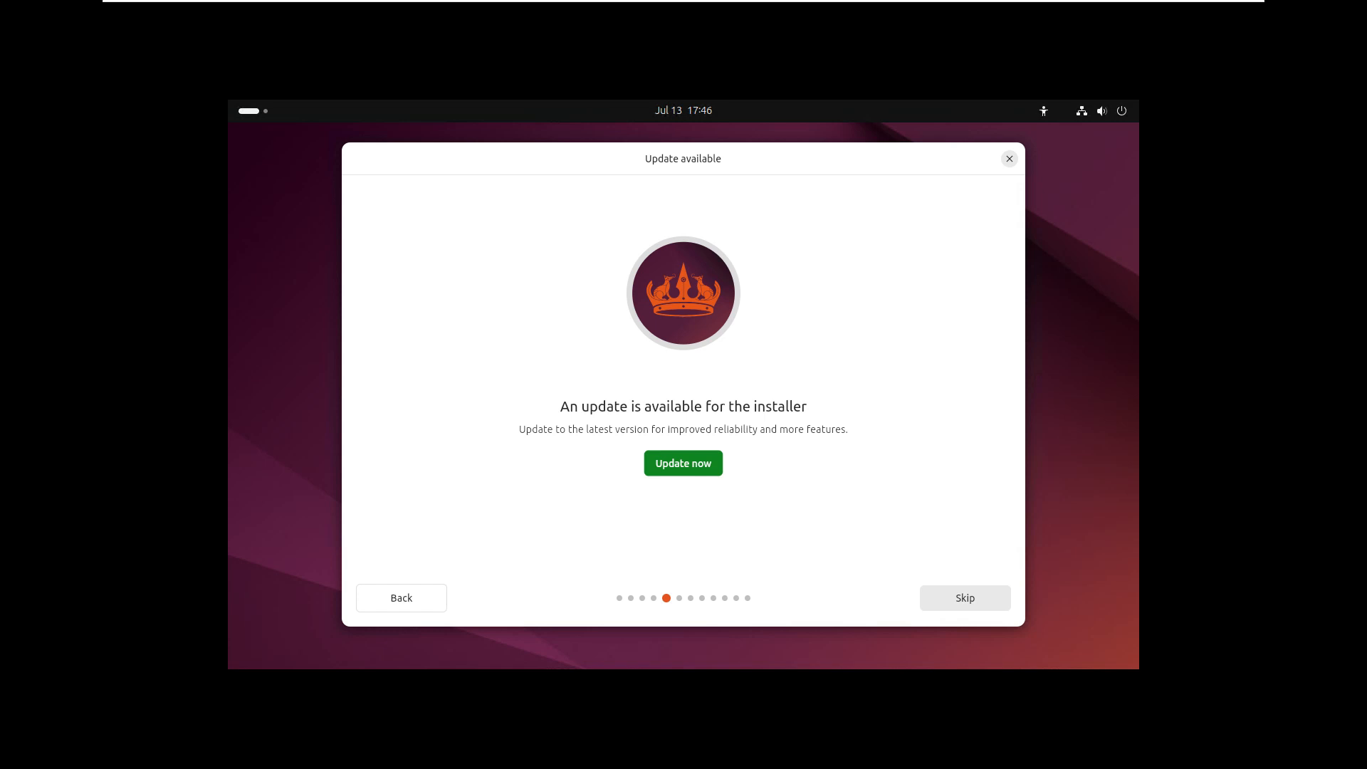
left_click(965, 598)
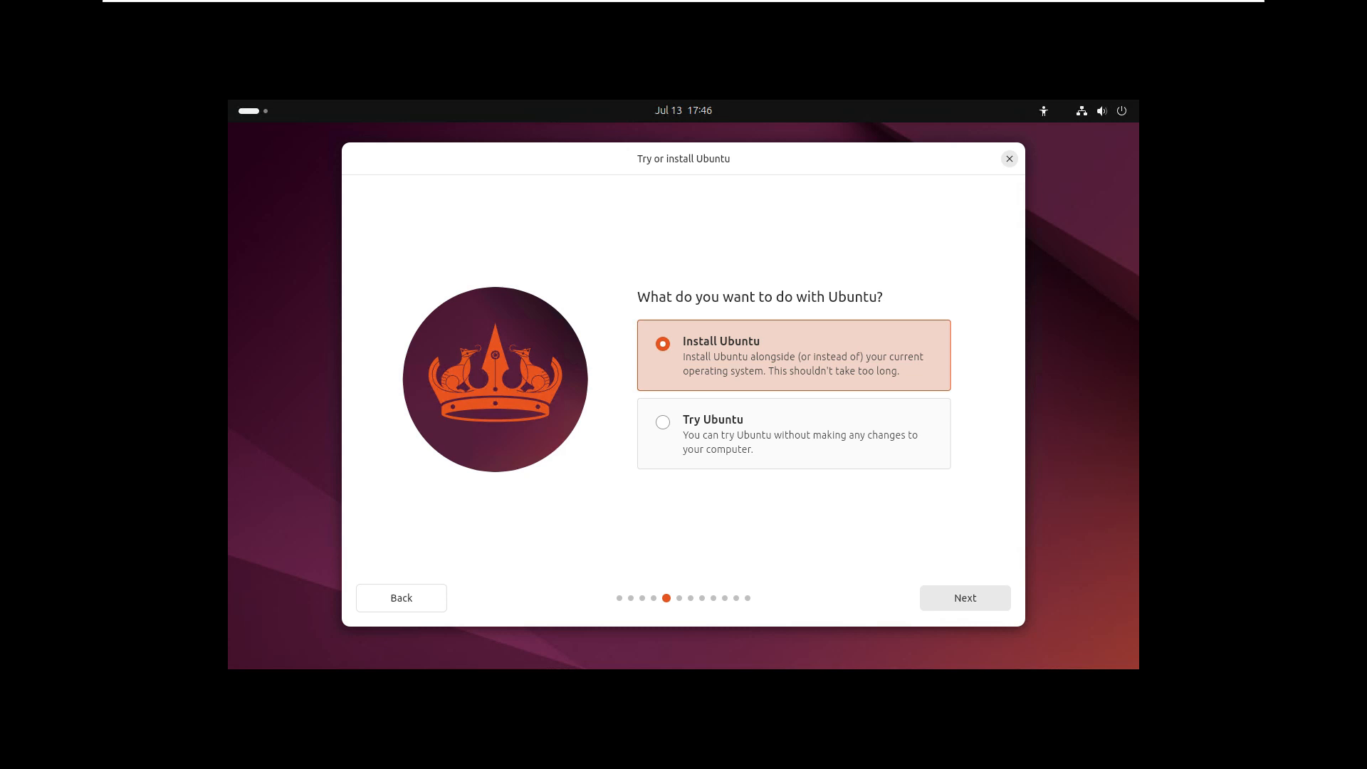
Choose to install Ubuntu with the interactive installation and the default selection of apps
key("Return")
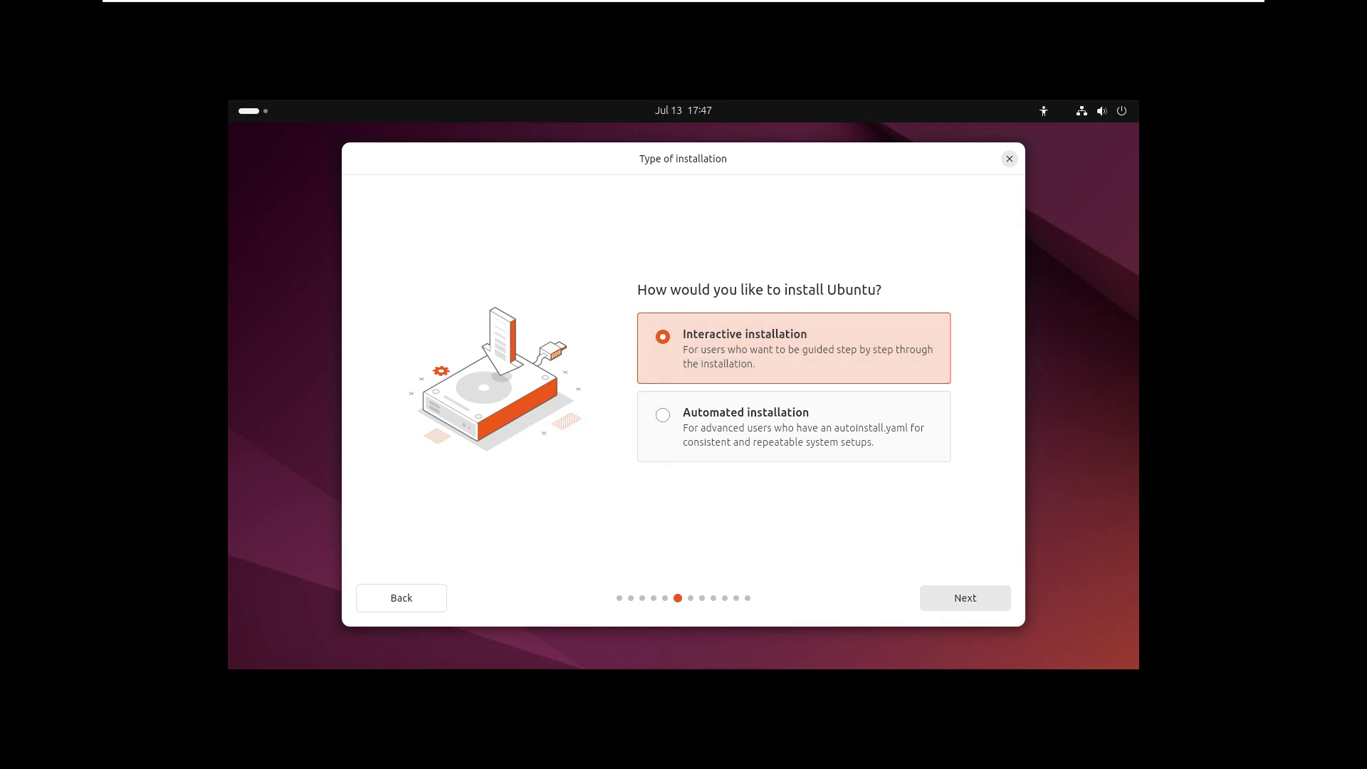
left_click(965, 598)
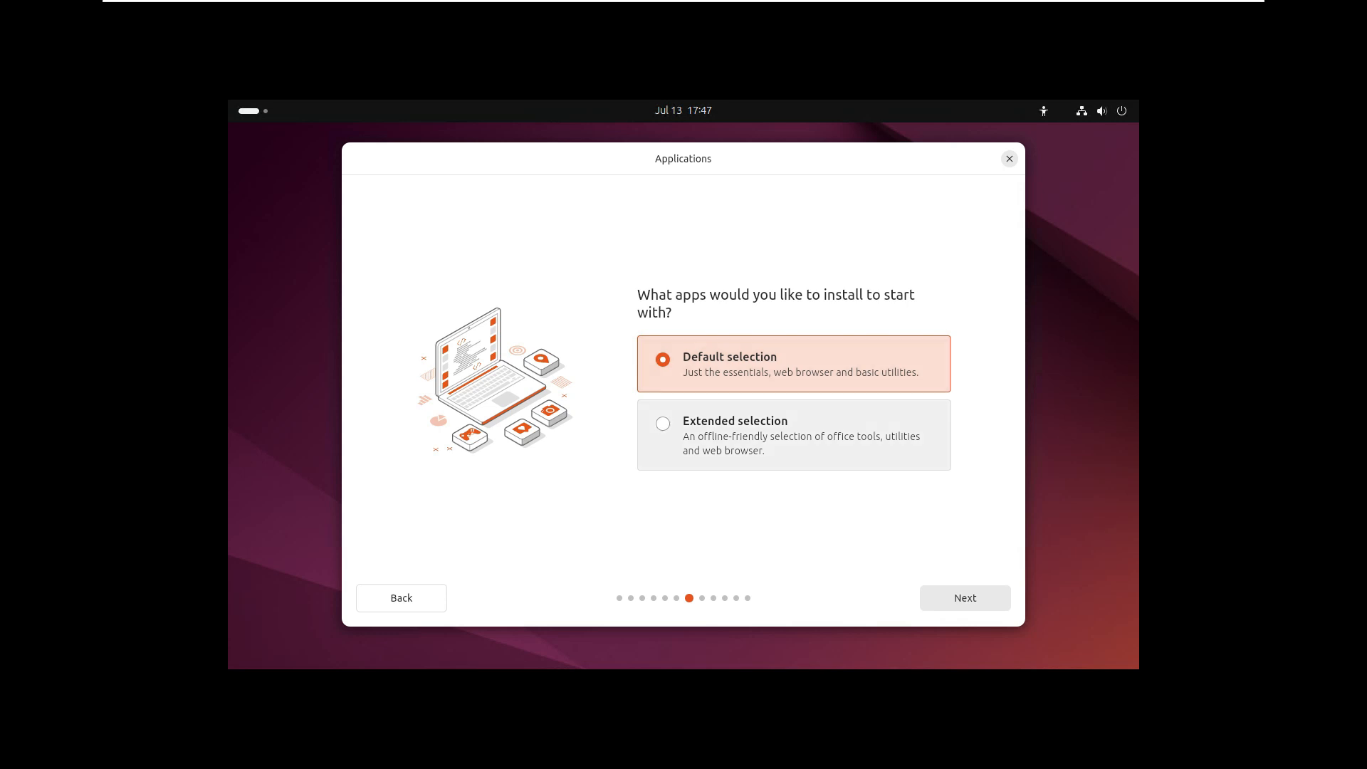
left_click(965, 598)
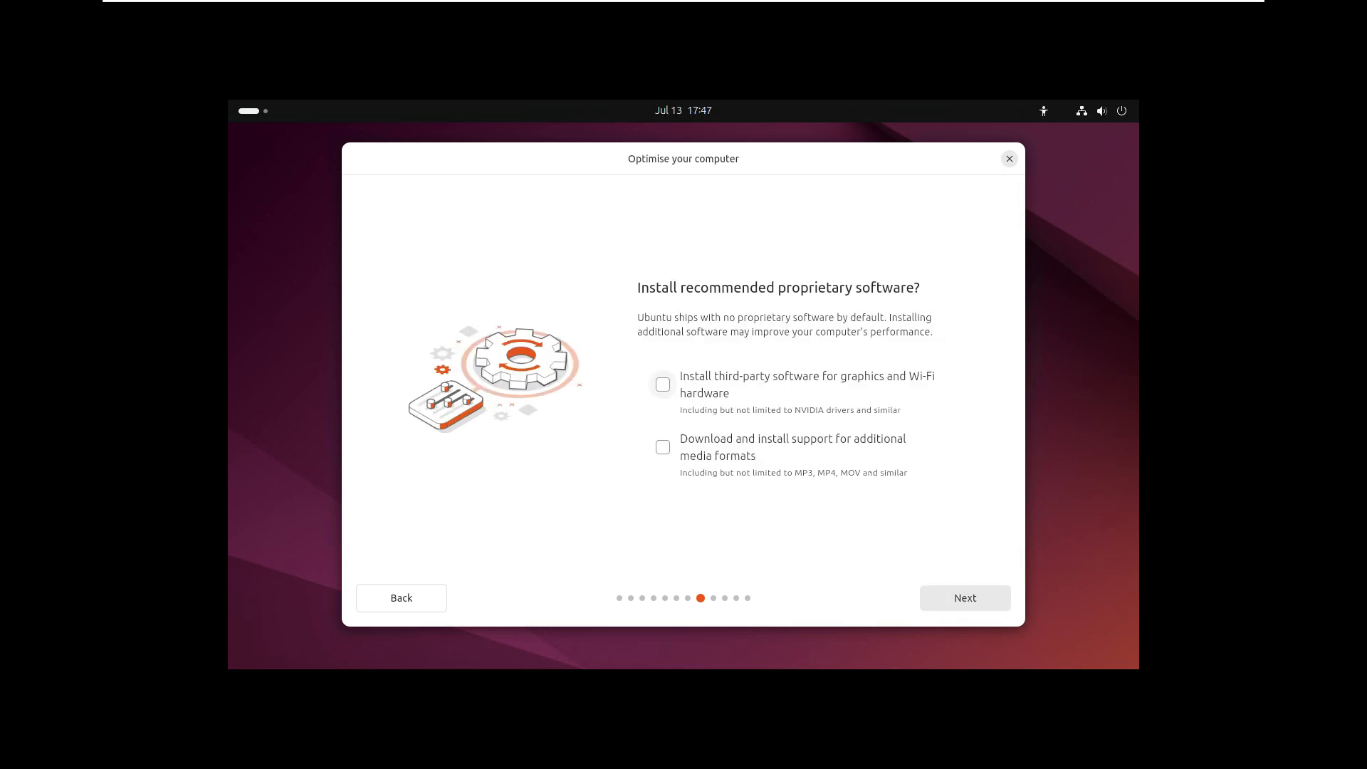
Enable third-party graphics and Wi-Fi software plus additional media format support, and choose to erase the disk and install Ubuntu
left_click(663, 385)
left_click(663, 447)
left_click(966, 599)
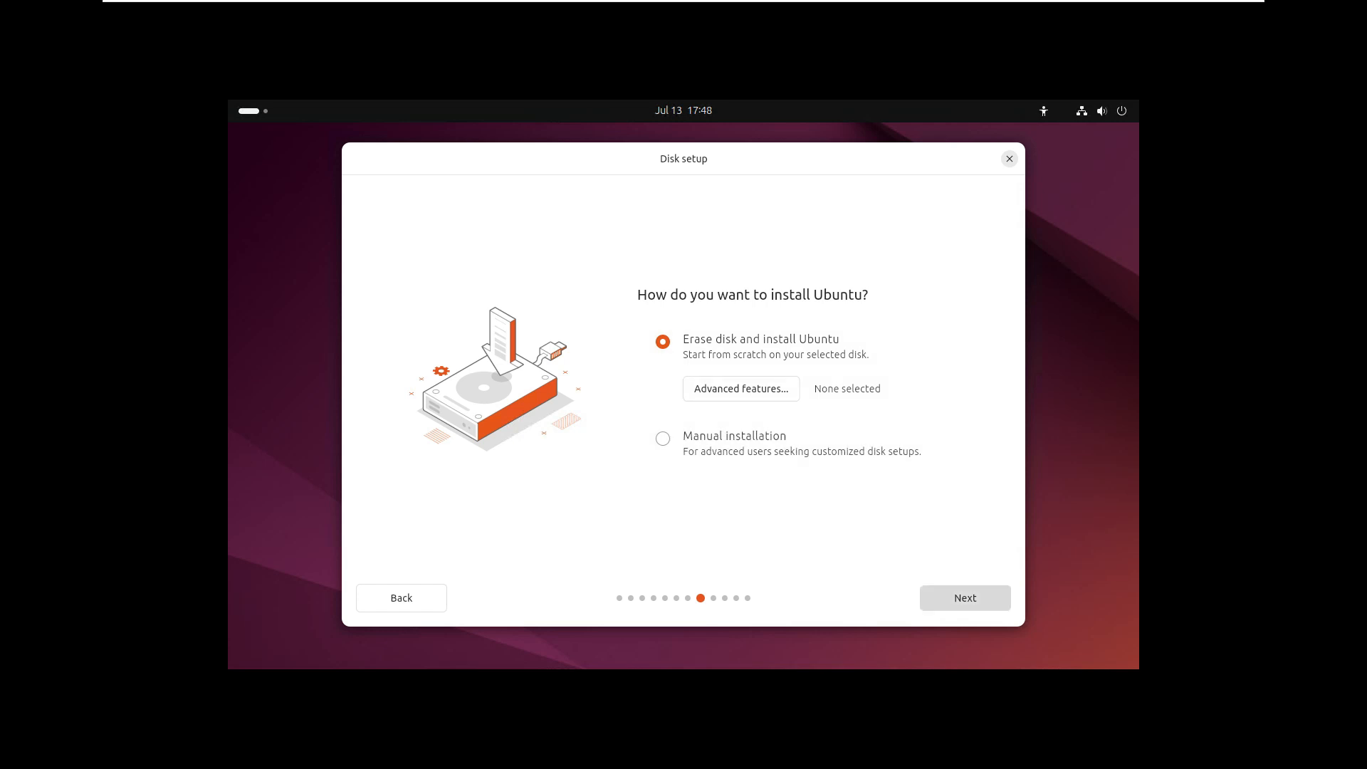
left_click(965, 597)
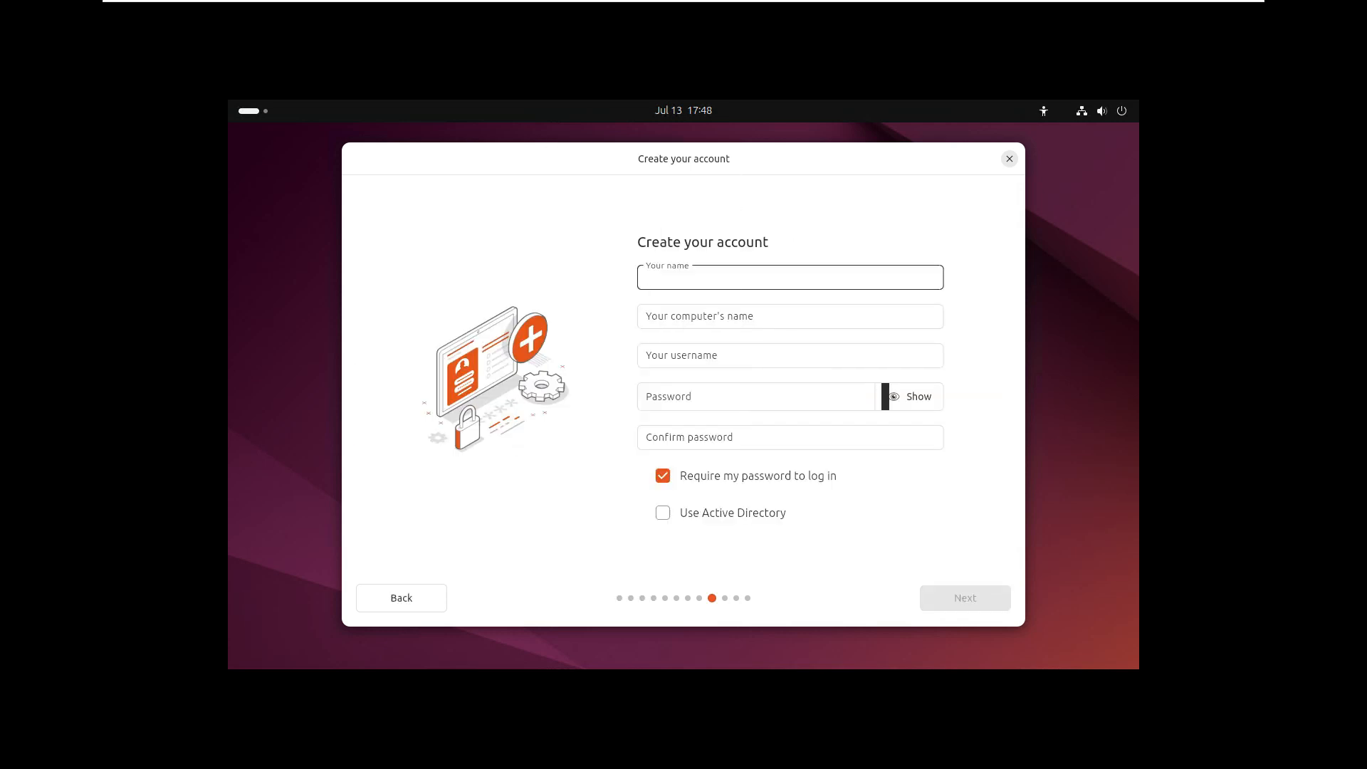
Set the account name, username and computer's name to "godynamicit"
type("godynamicit")
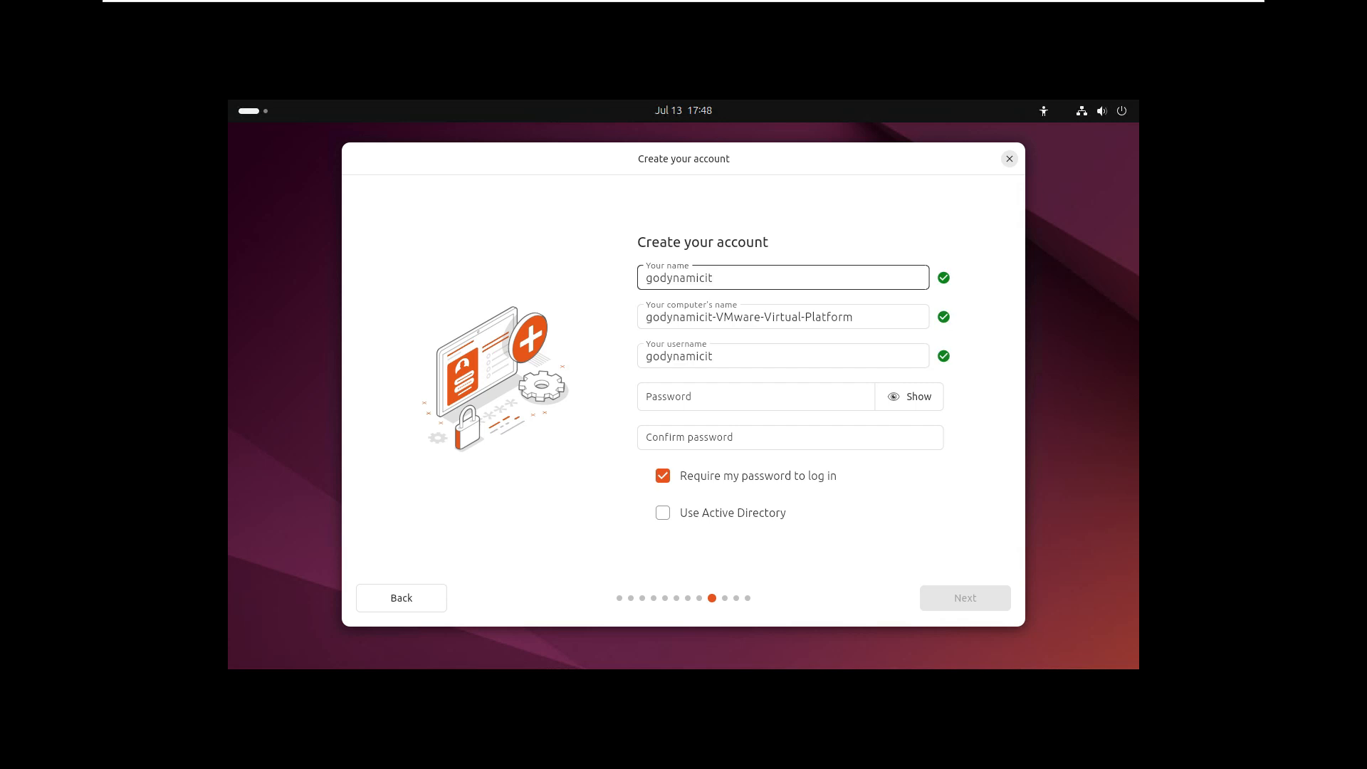
key("shift+Left")
key("shift+Left")
key("shift+Left")
key("shift+Left")
key("shift+Left")
key("shift+Left")
key("shift+Left")
key("shift+Left")
key("shift+Left")
key("shift+Left")
key("Tab")
left_click(732, 317)
key("shift+End")
key("BackSpace")
key("BackSpace")
key("BackSpace")
key("BackSpace")
Enter and confirm the account password, keeping it required at login, and submit the account details
key("Tab")
key("Tab")
type("•••••••••")
key("Tab")
key("Tab")
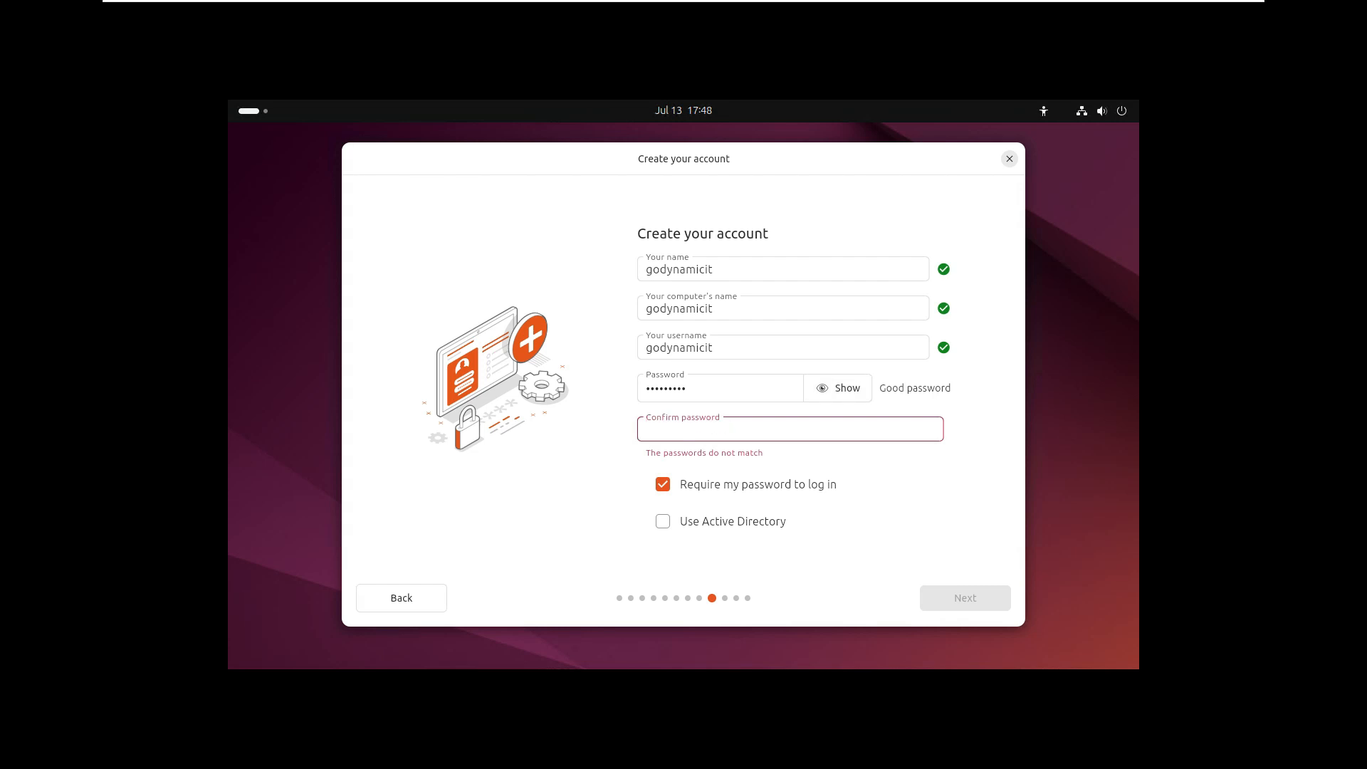
type("•••••••••")
key("Return")
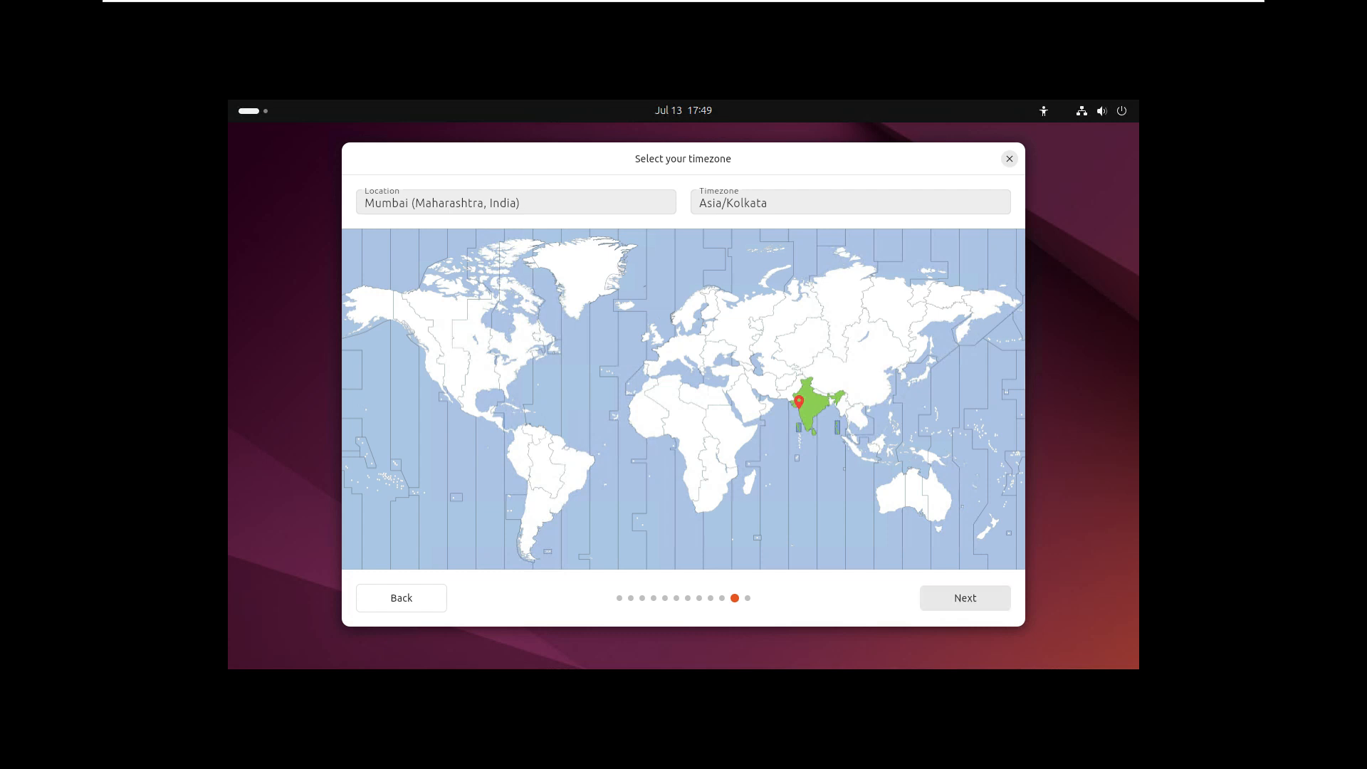
Keep the Asia/Kolkata timezone and start the installation with the reviewed choices
left_click(965, 598)
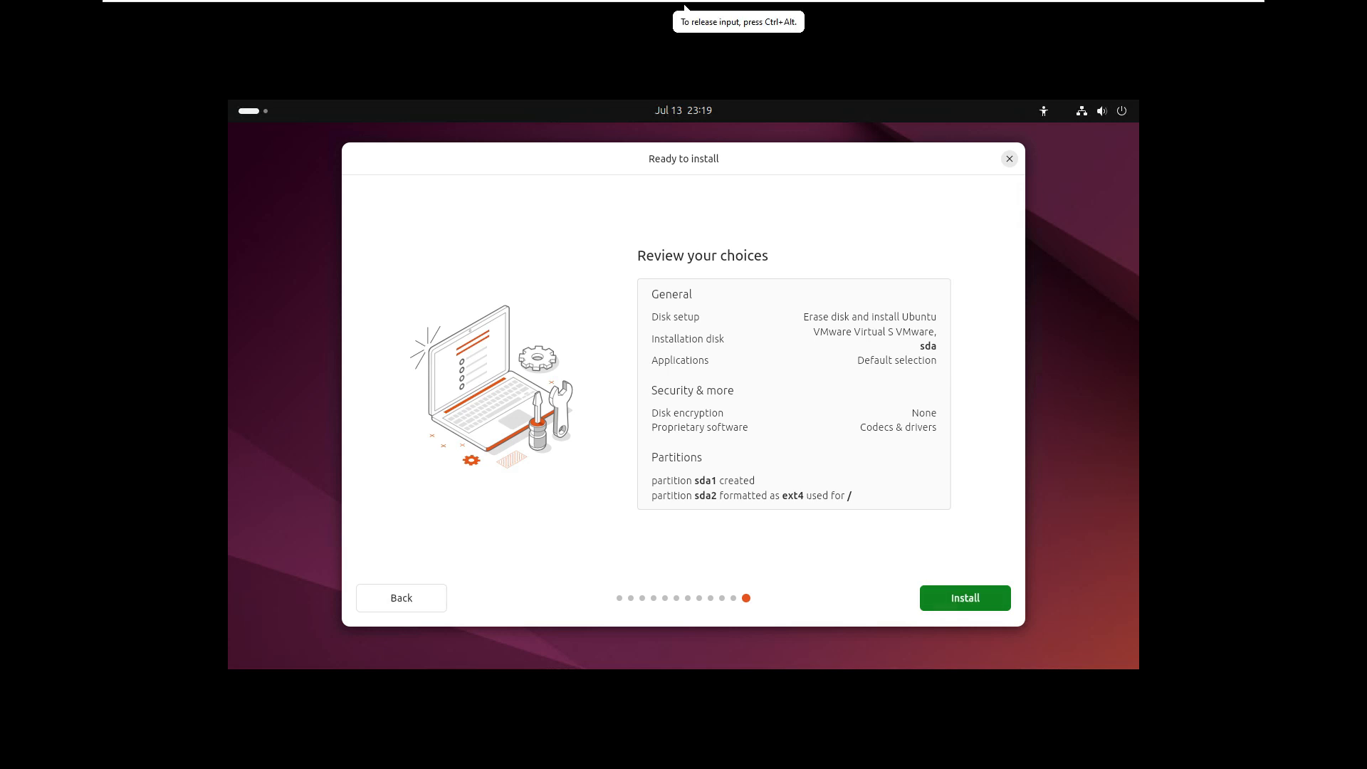
left_click(965, 597)
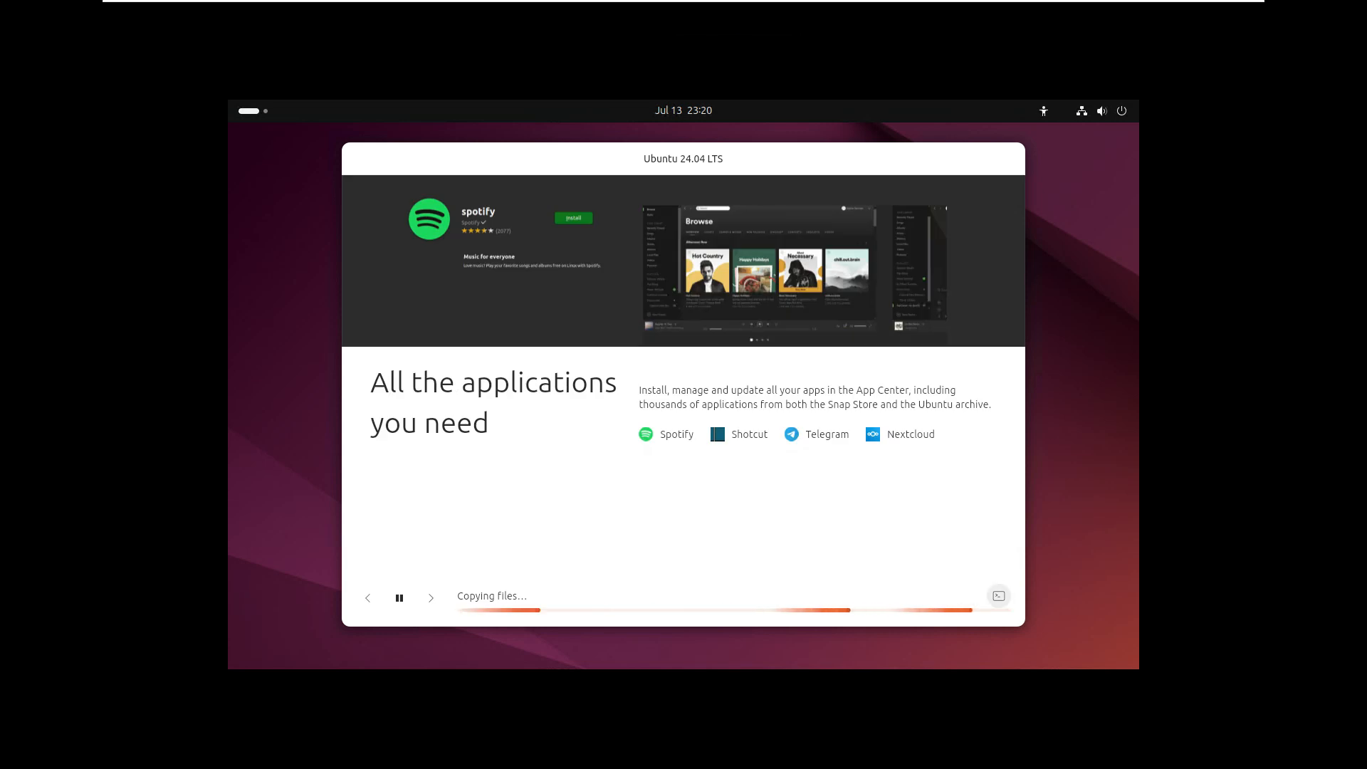
Inspect the detailed installation log while the files are being copied
left_click(999, 596)
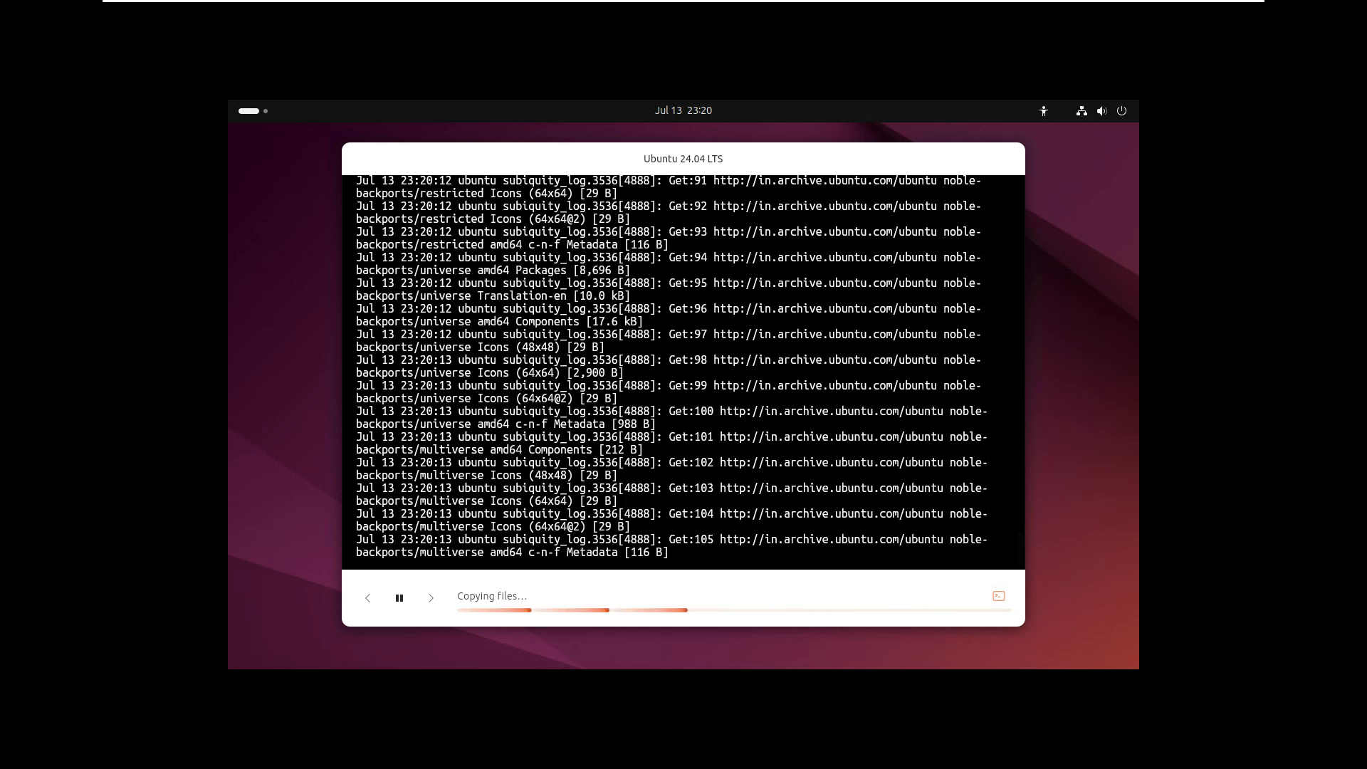
left_click(999, 596)
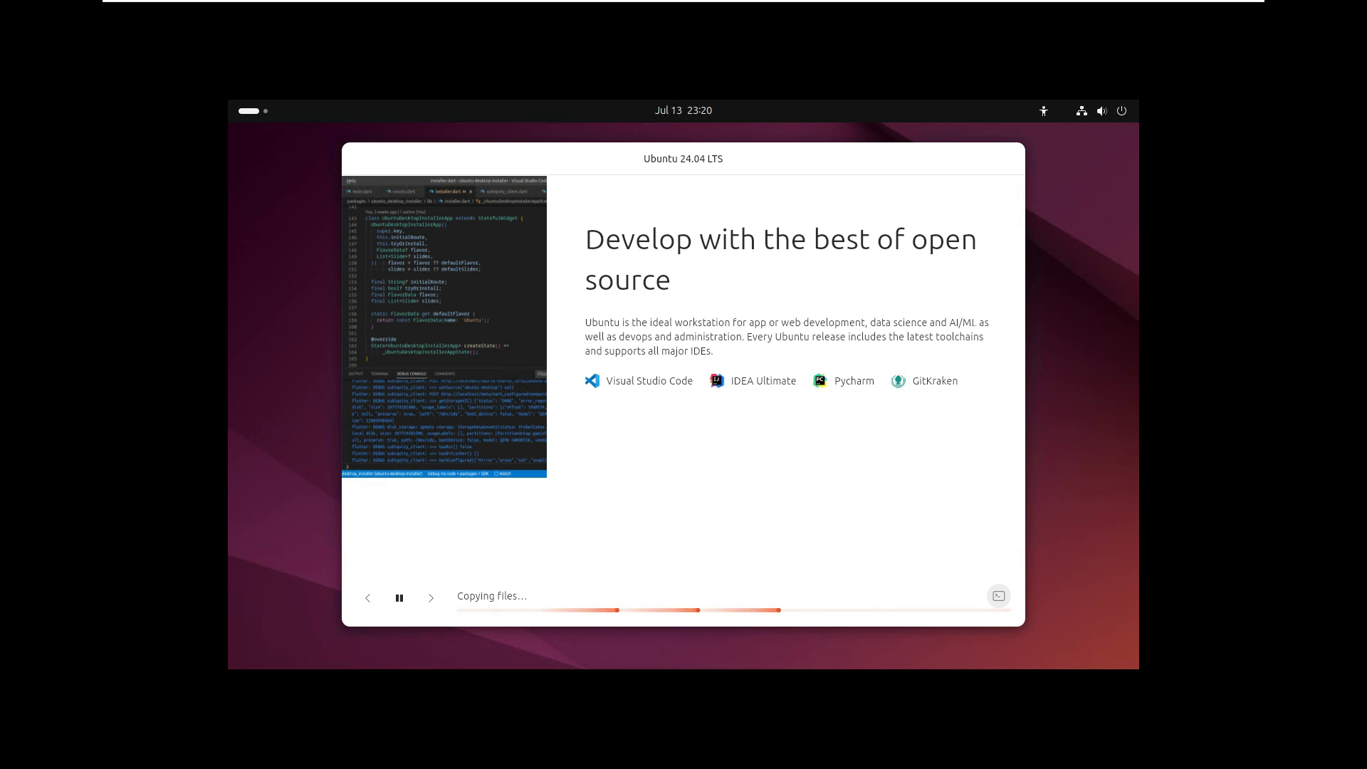
left_click(999, 597)
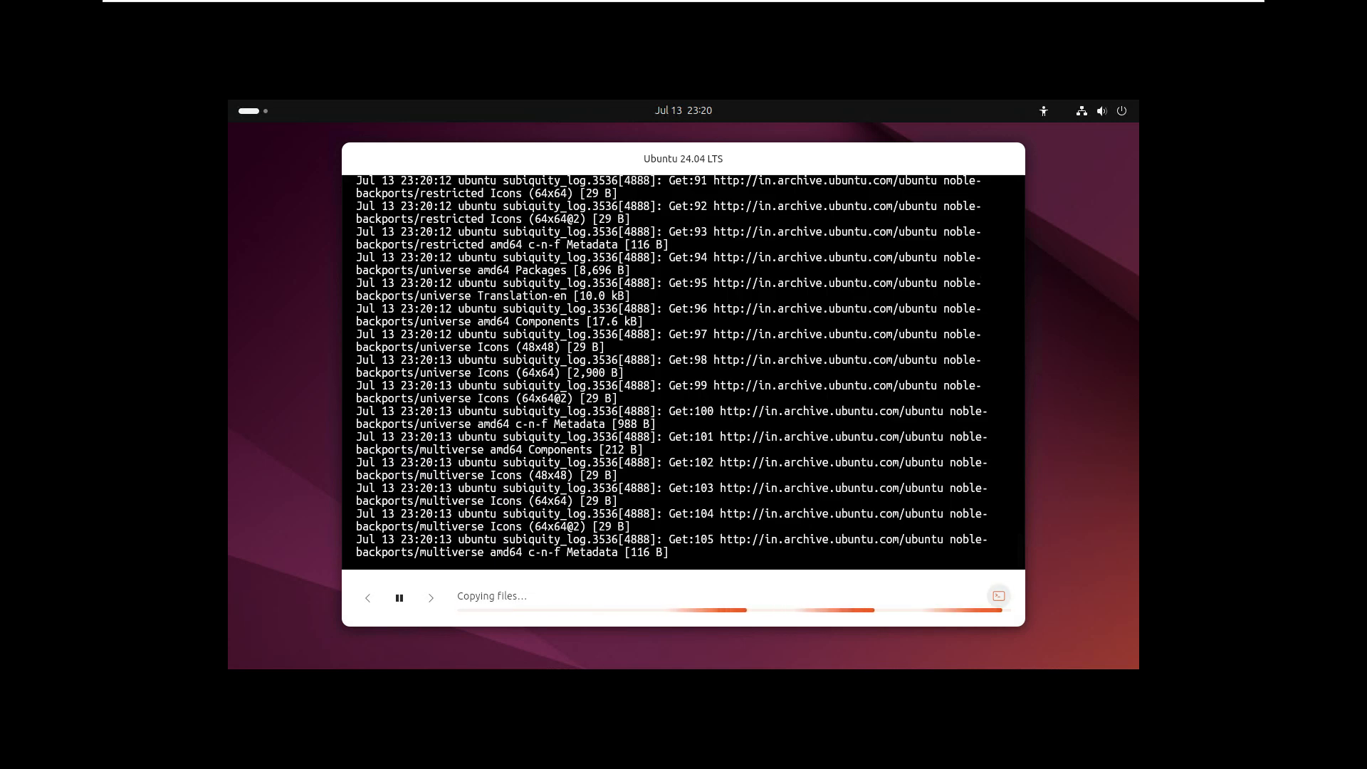
left_click(999, 596)
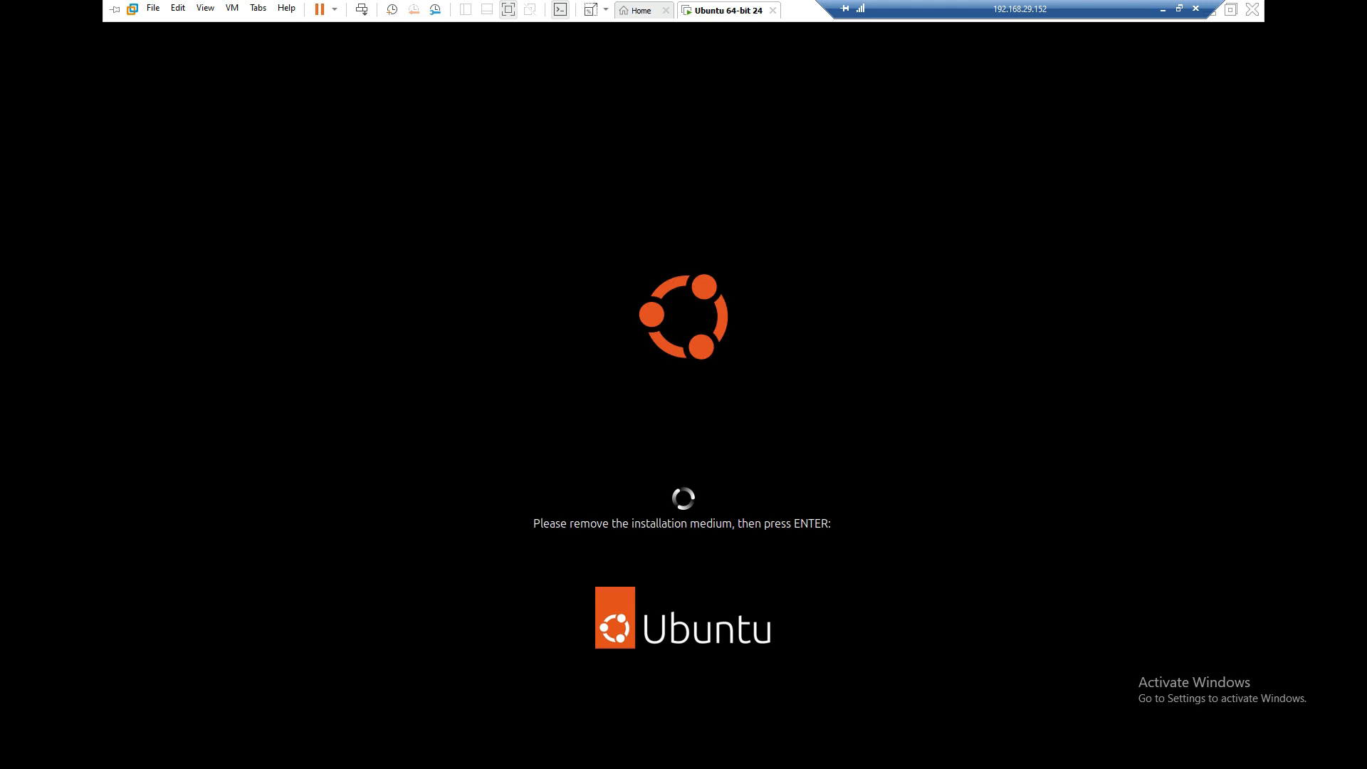
Turn off "Connect at power on" for the virtual machine's CD/DVD drive and continue with the restart into the installed system
right_click(719, 12)
mouse_move(773, 185)
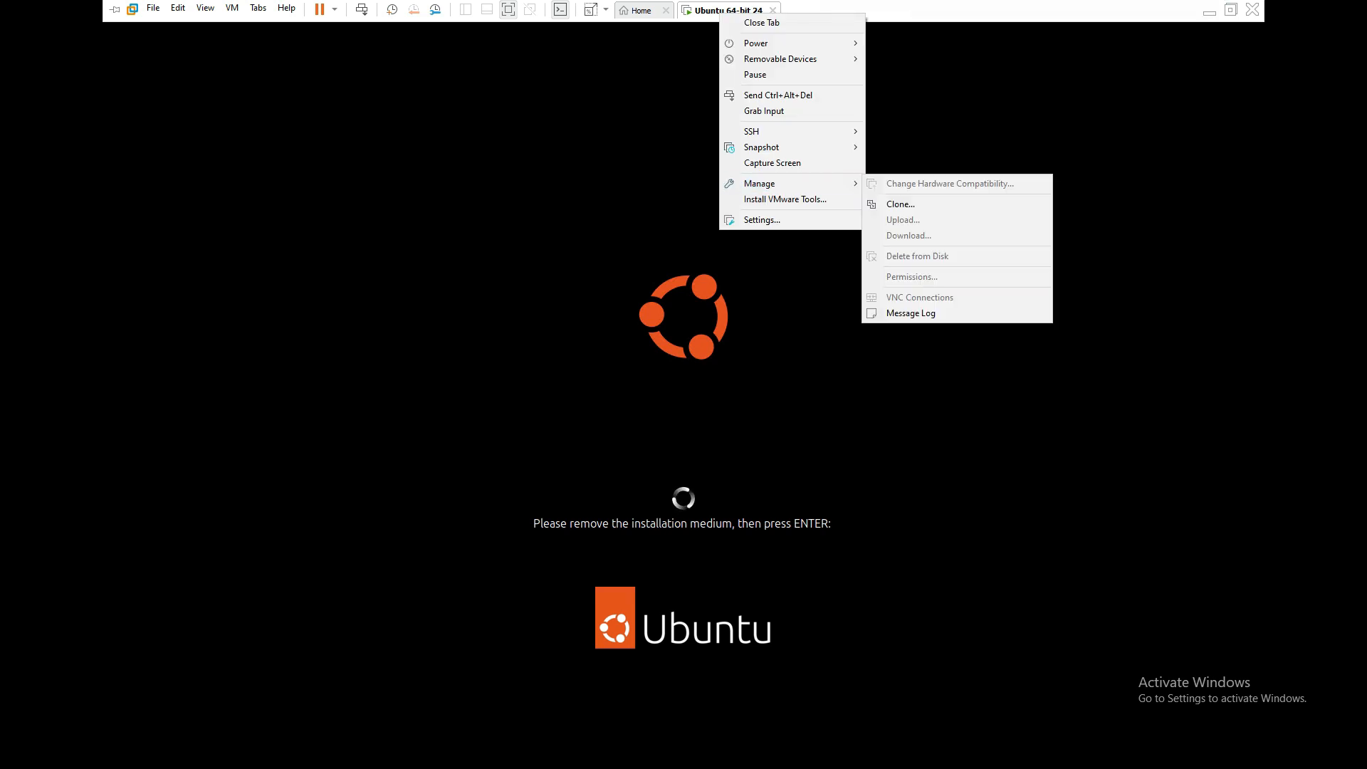
left_click(762, 220)
left_click(471, 231)
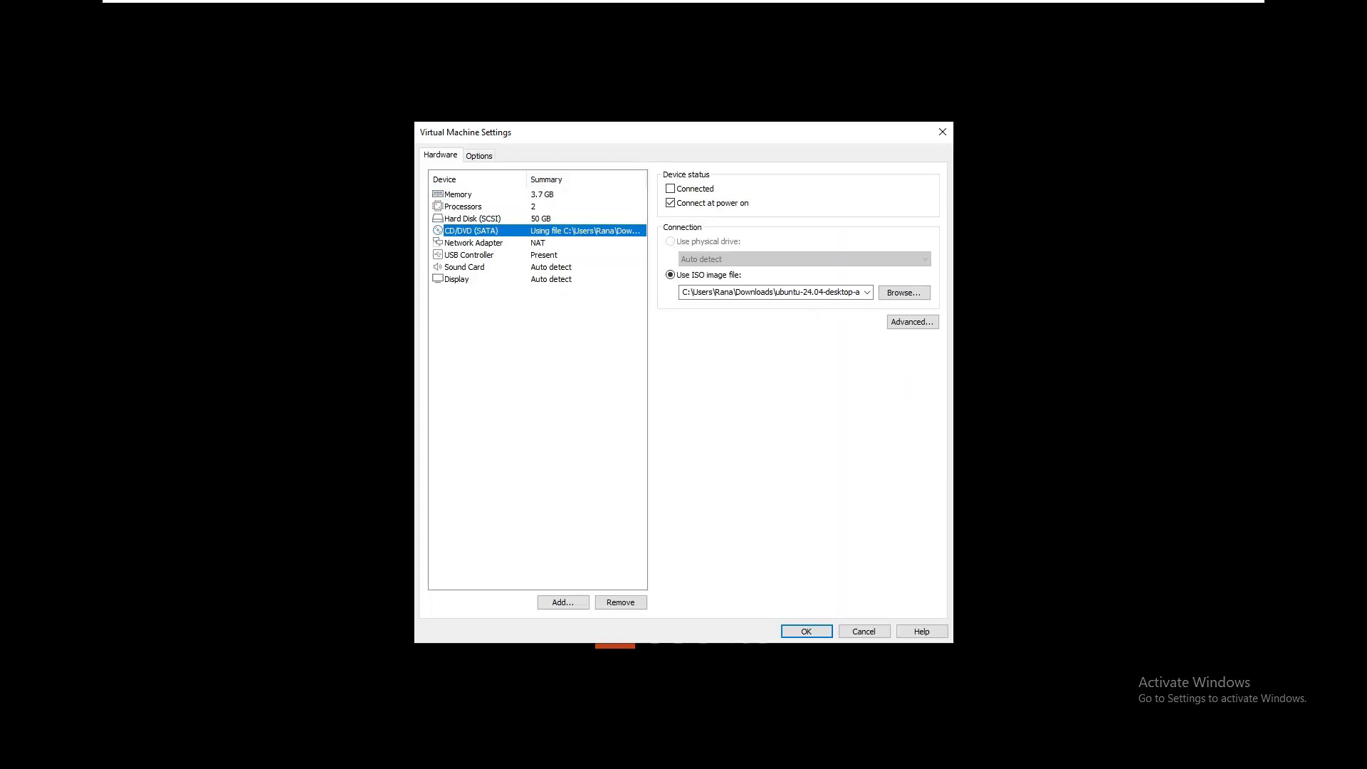
left_click(671, 204)
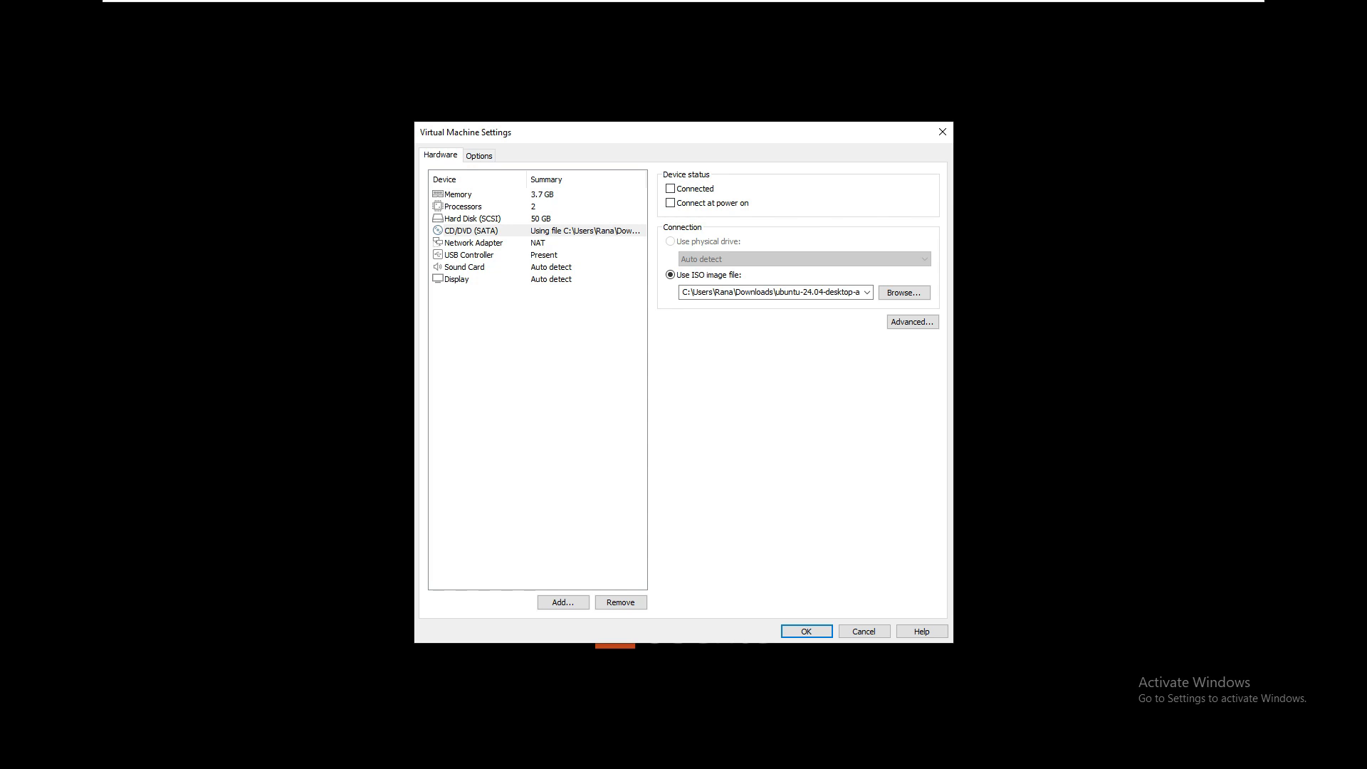
key("Return")
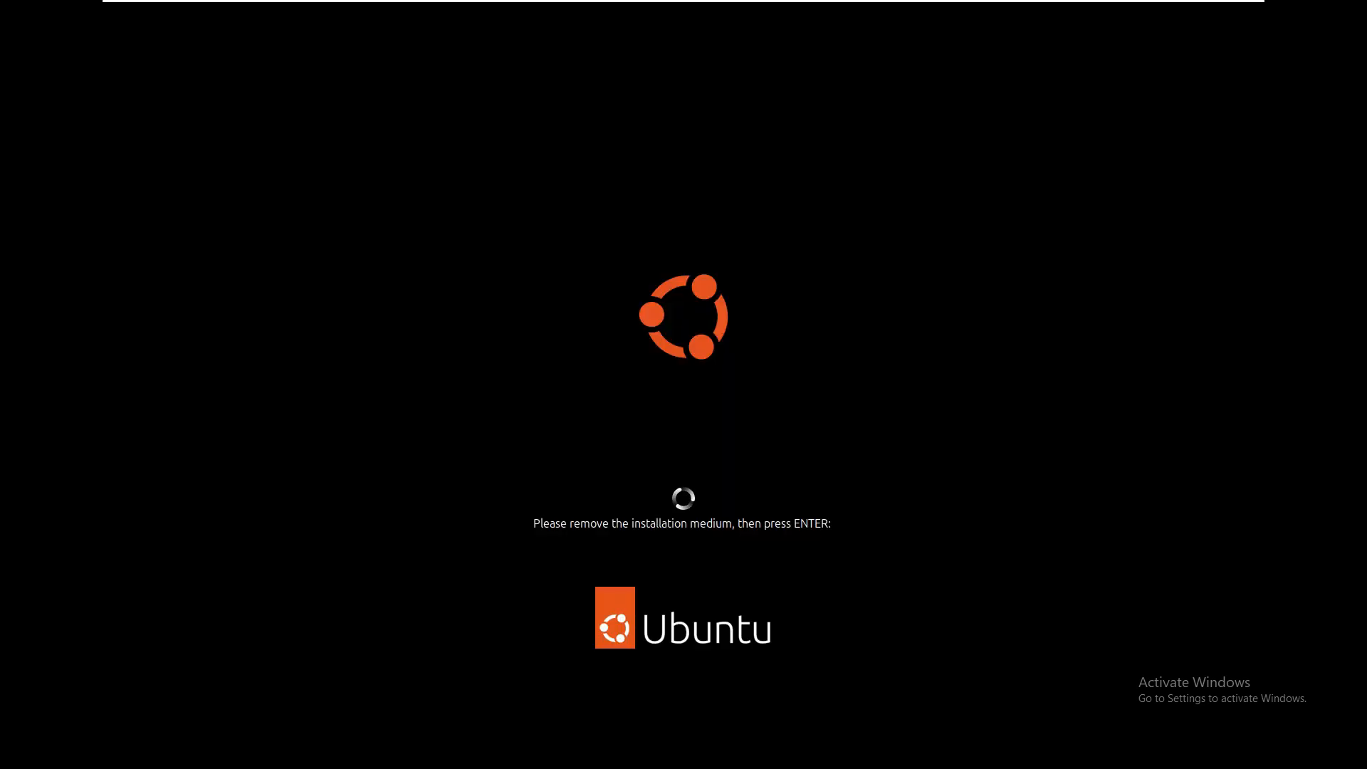
key("Return")
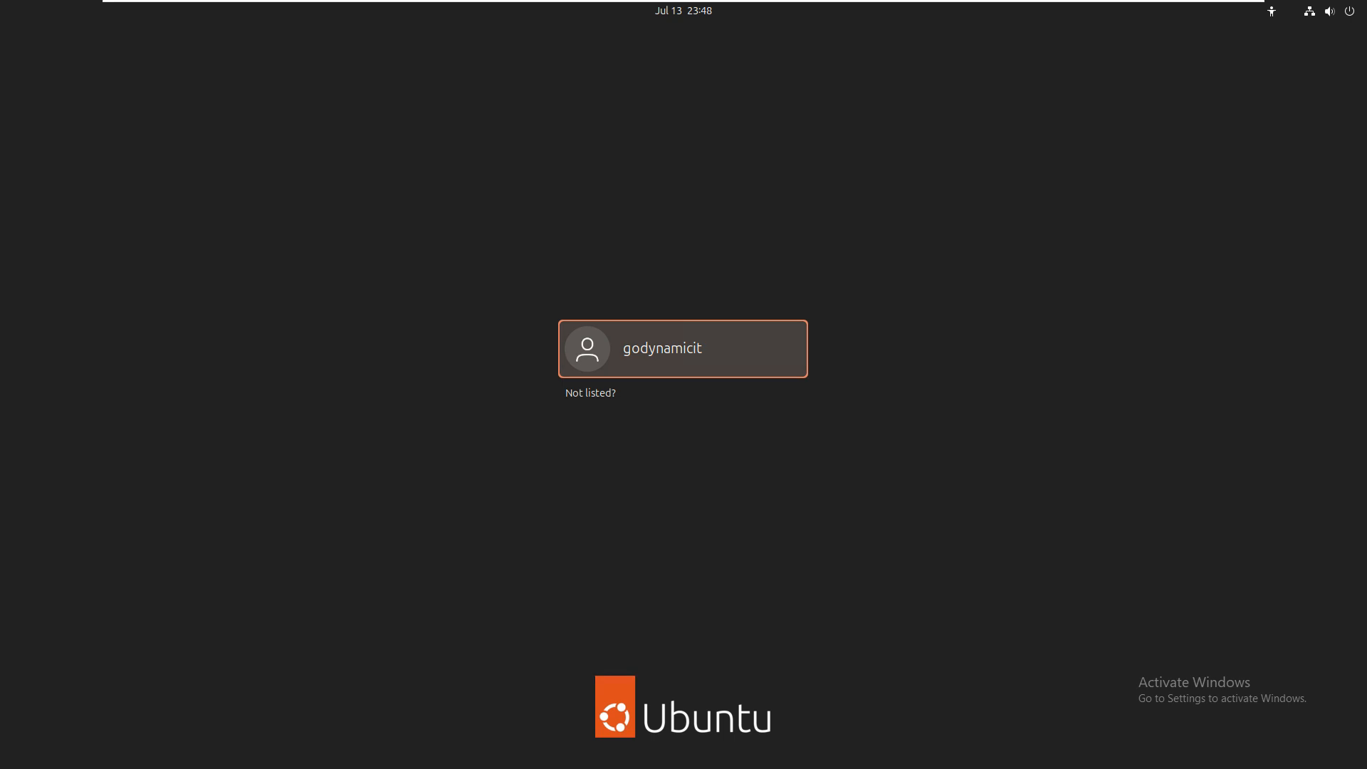
Log in to the godynamicit account with the account password
key("Return")
type("•••••••")
key("Return")
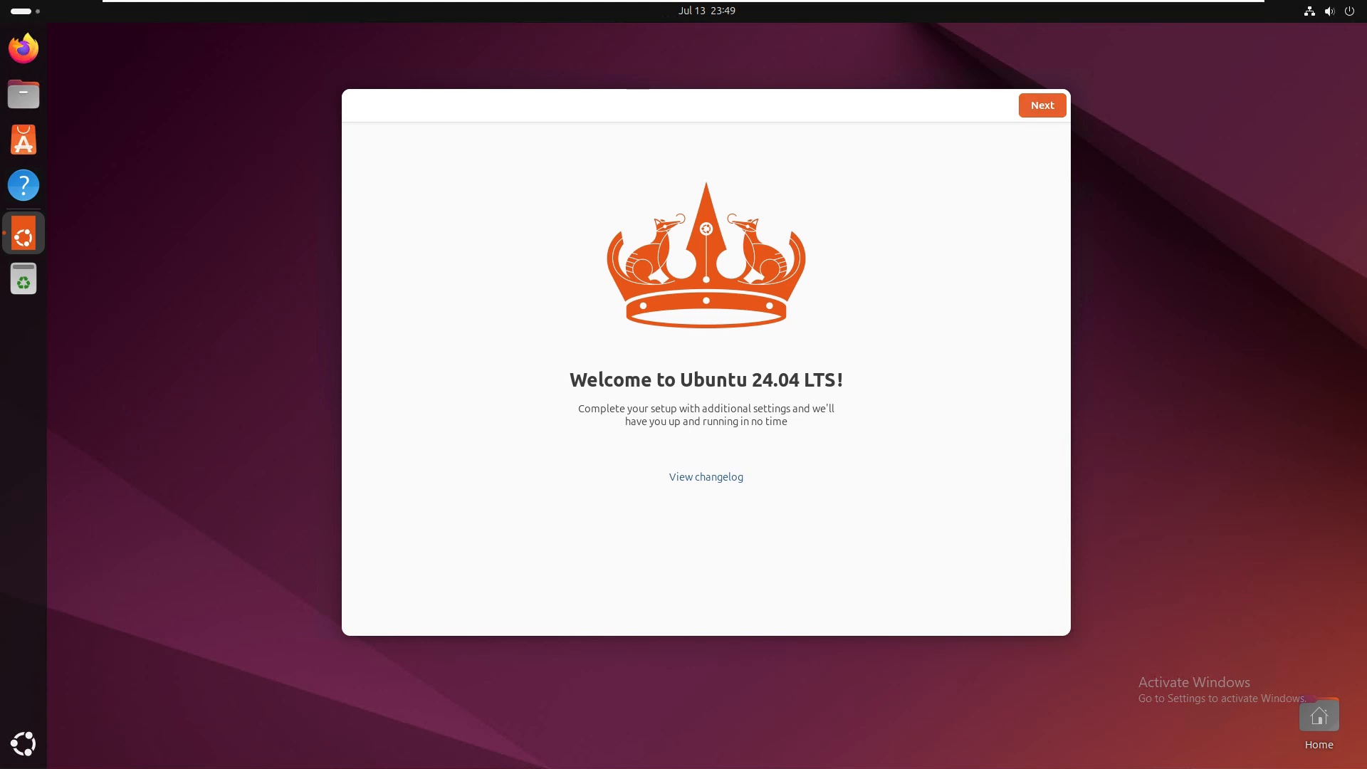
Complete the Ubuntu 24.04 LTS welcome setup, keeping the default settings on every page
left_click(1043, 105)
left_click(1042, 106)
left_click(1043, 105)
left_click(1042, 106)
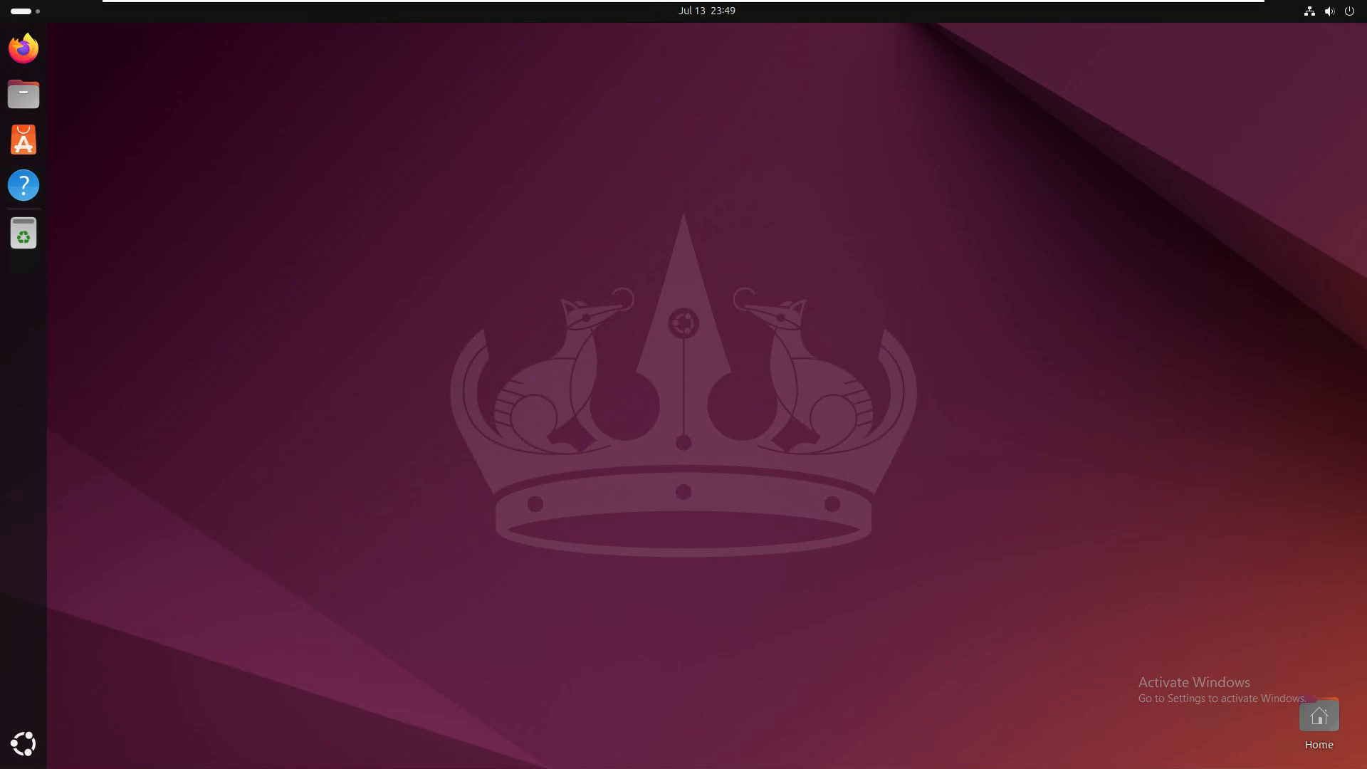
Browse the Productivity category in the App Center, including the brave browser entry, and close the App Center
left_click(23, 140)
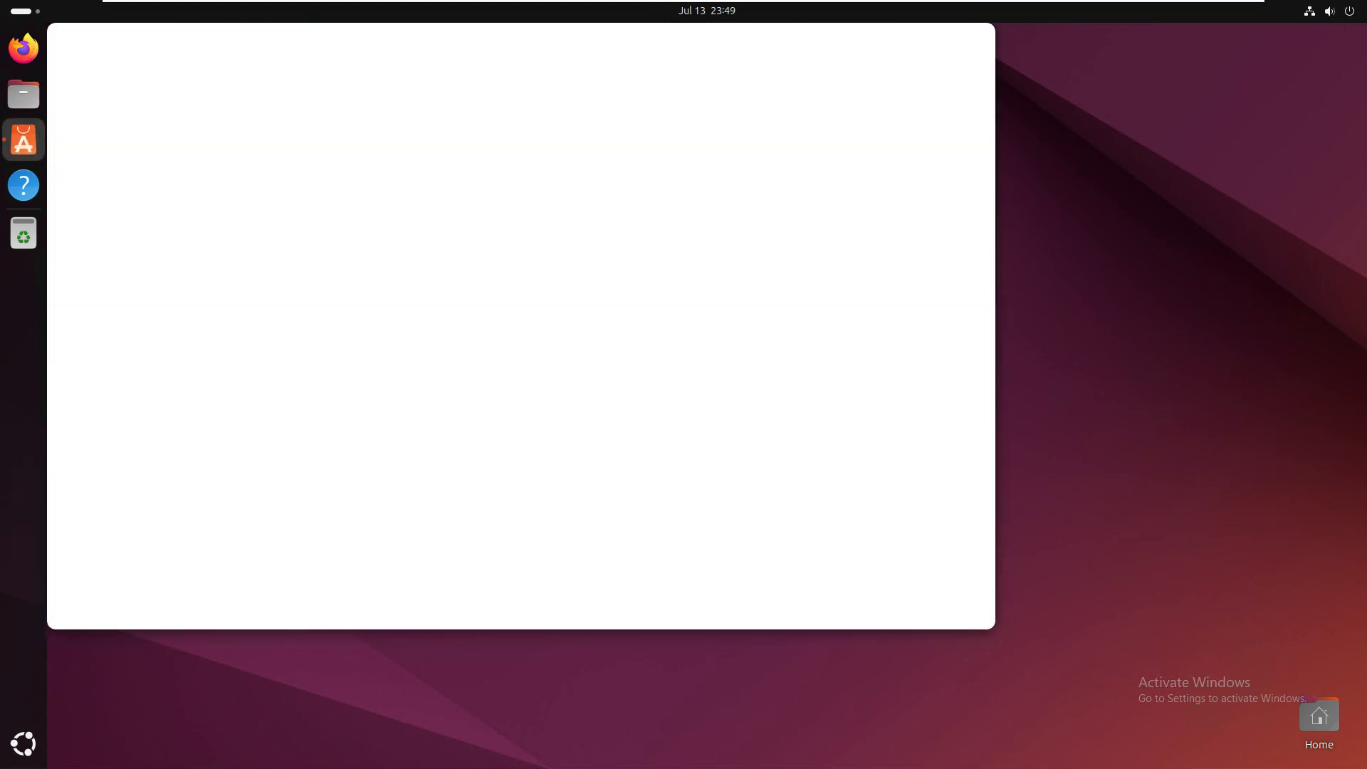
left_click(124, 141)
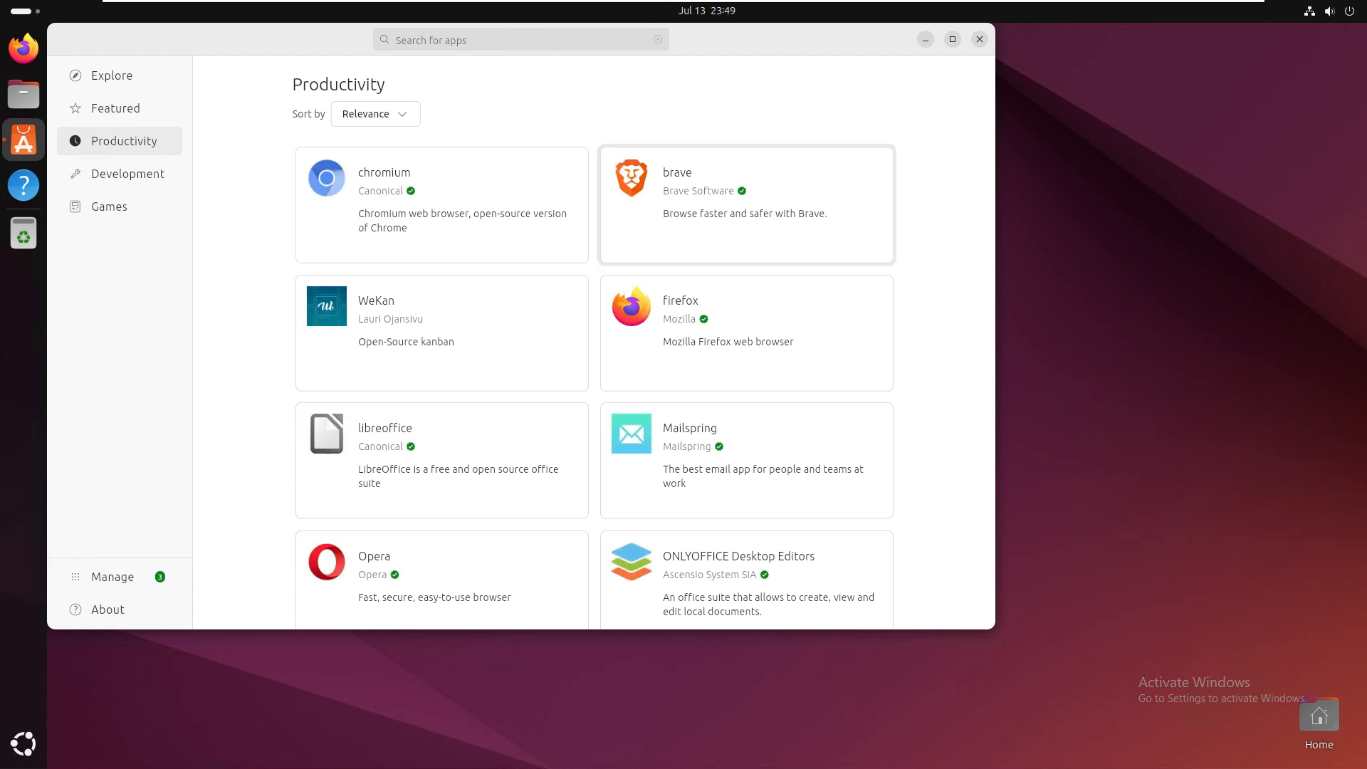
left_click(747, 205)
left_click(980, 40)
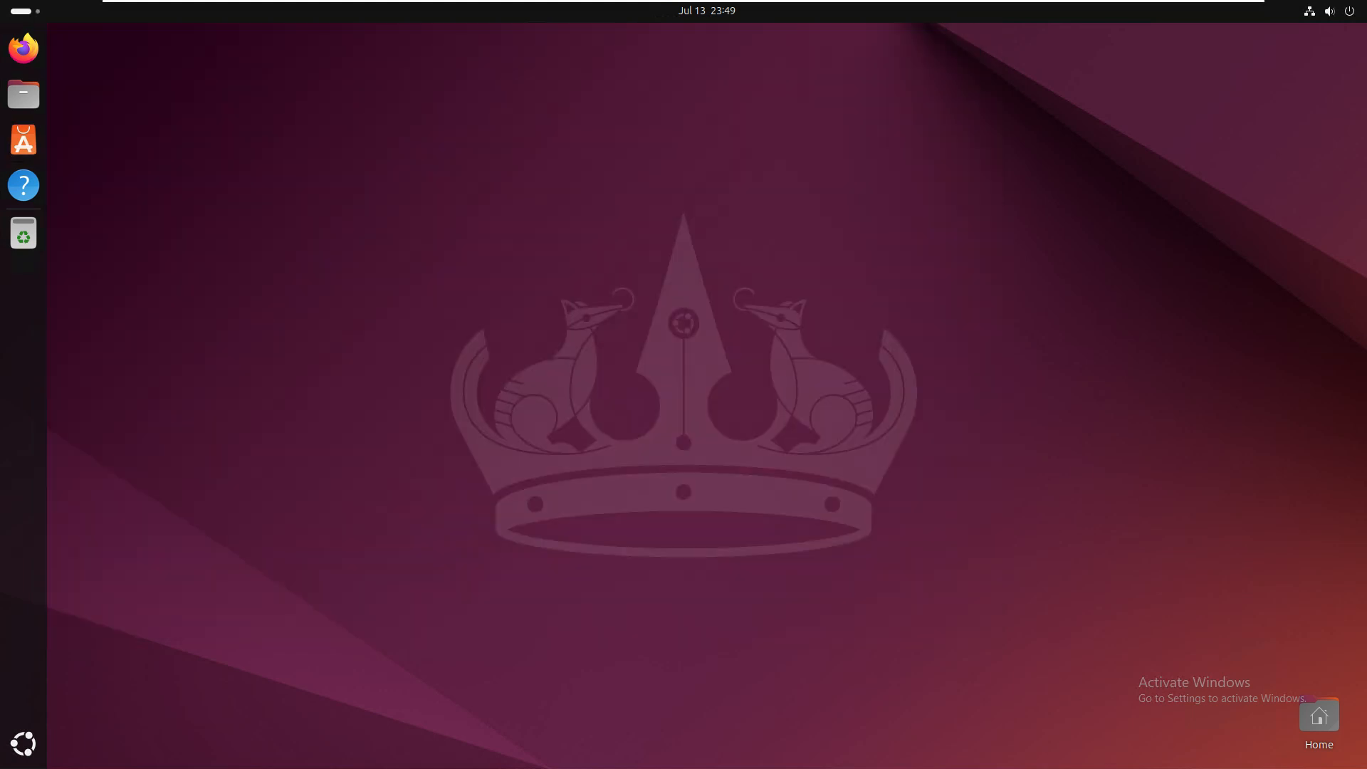
View the Home folder in the Ubuntu file manager and close it
left_click(664, 39)
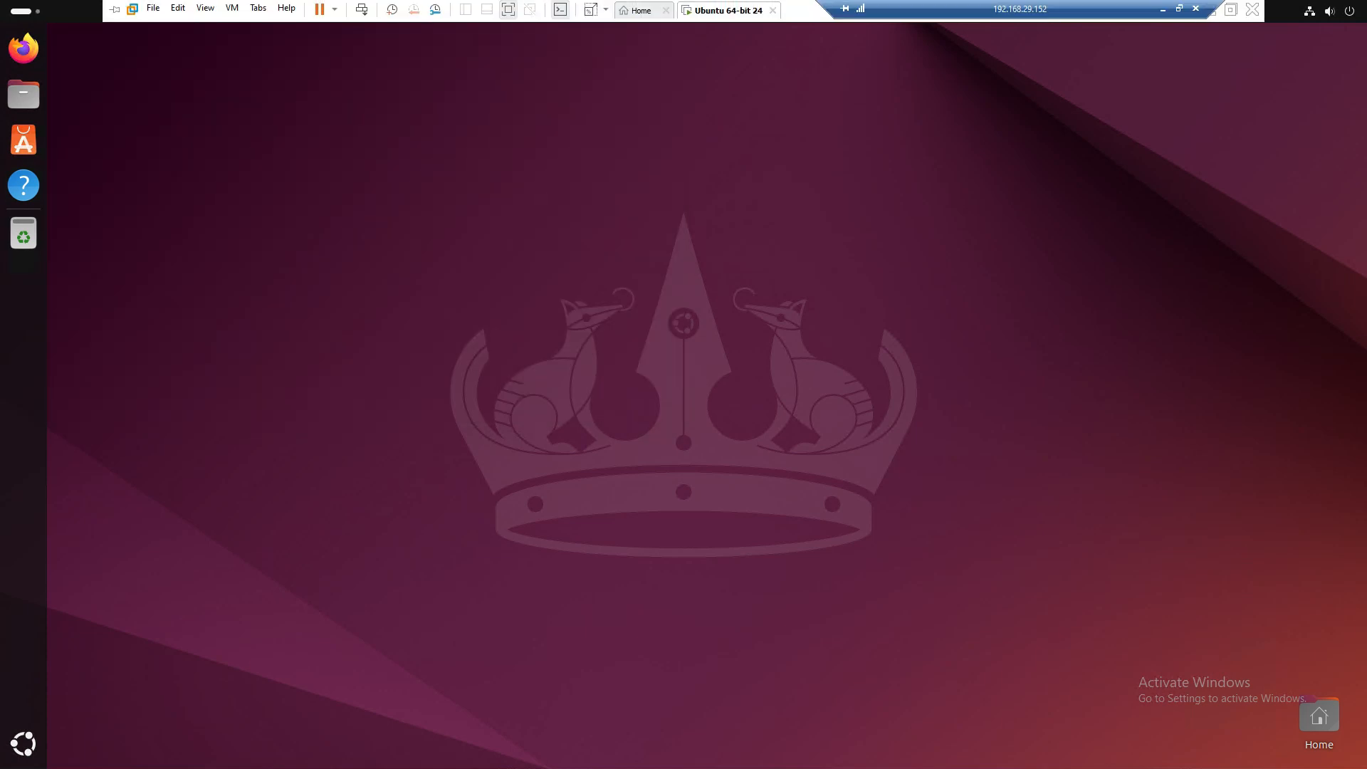
left_click(23, 94)
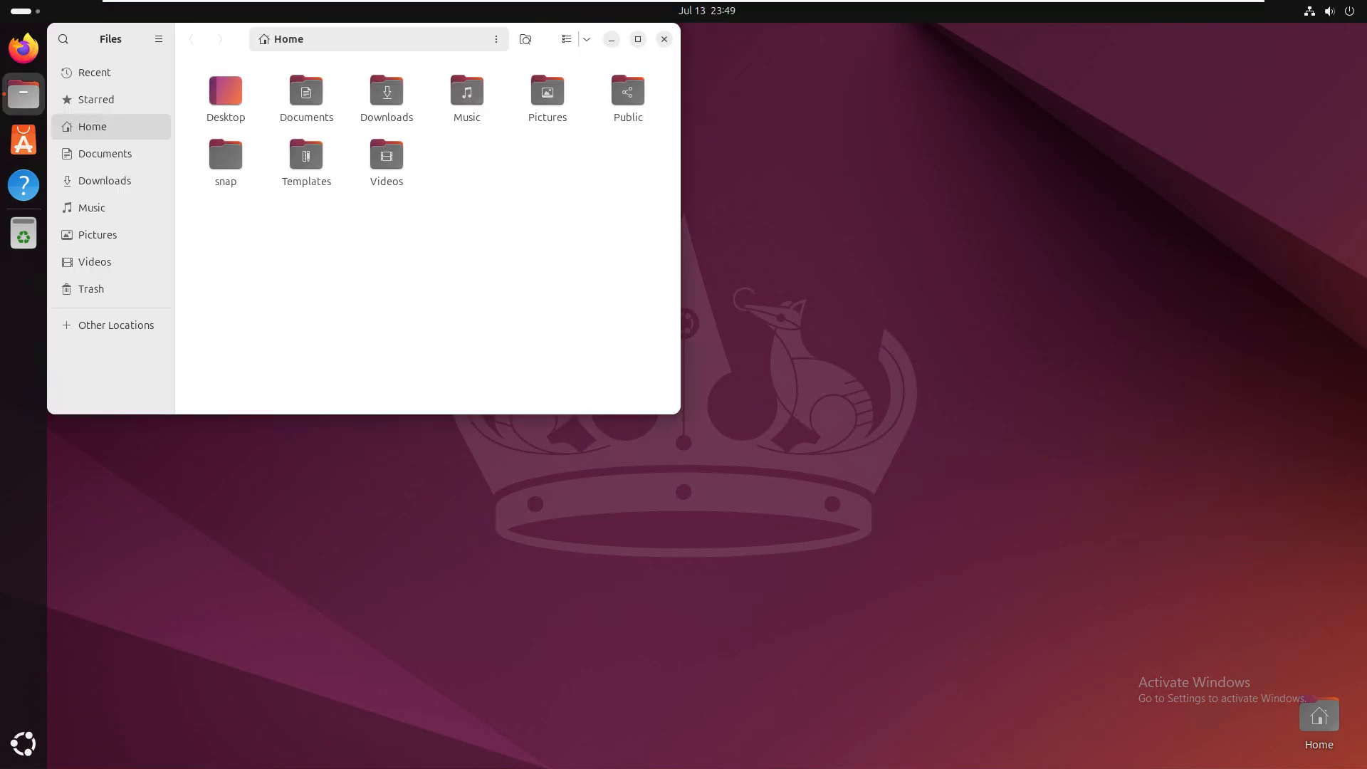
left_click(665, 39)
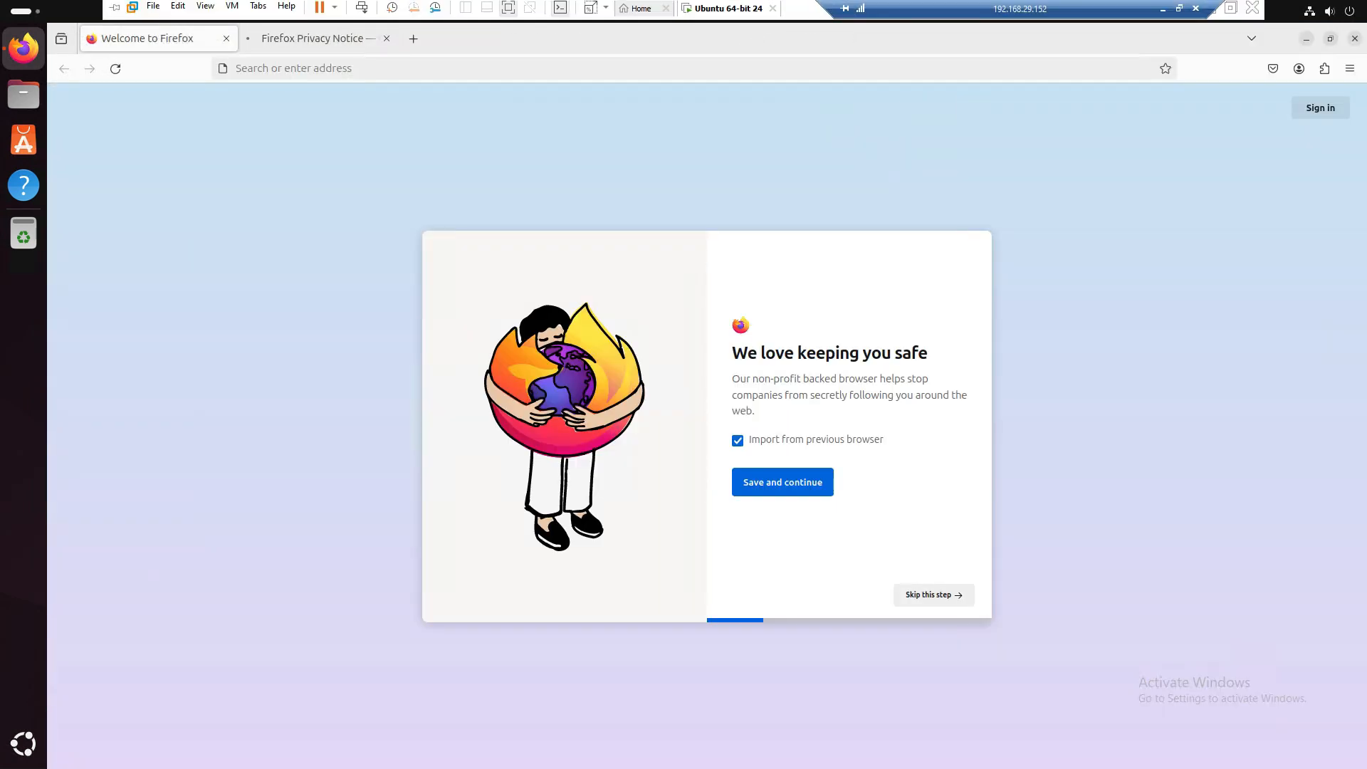
Take the virtual machine out of full screen and copy the unlocker-master archive from the host's Downloads folder
left_click(1232, 10)
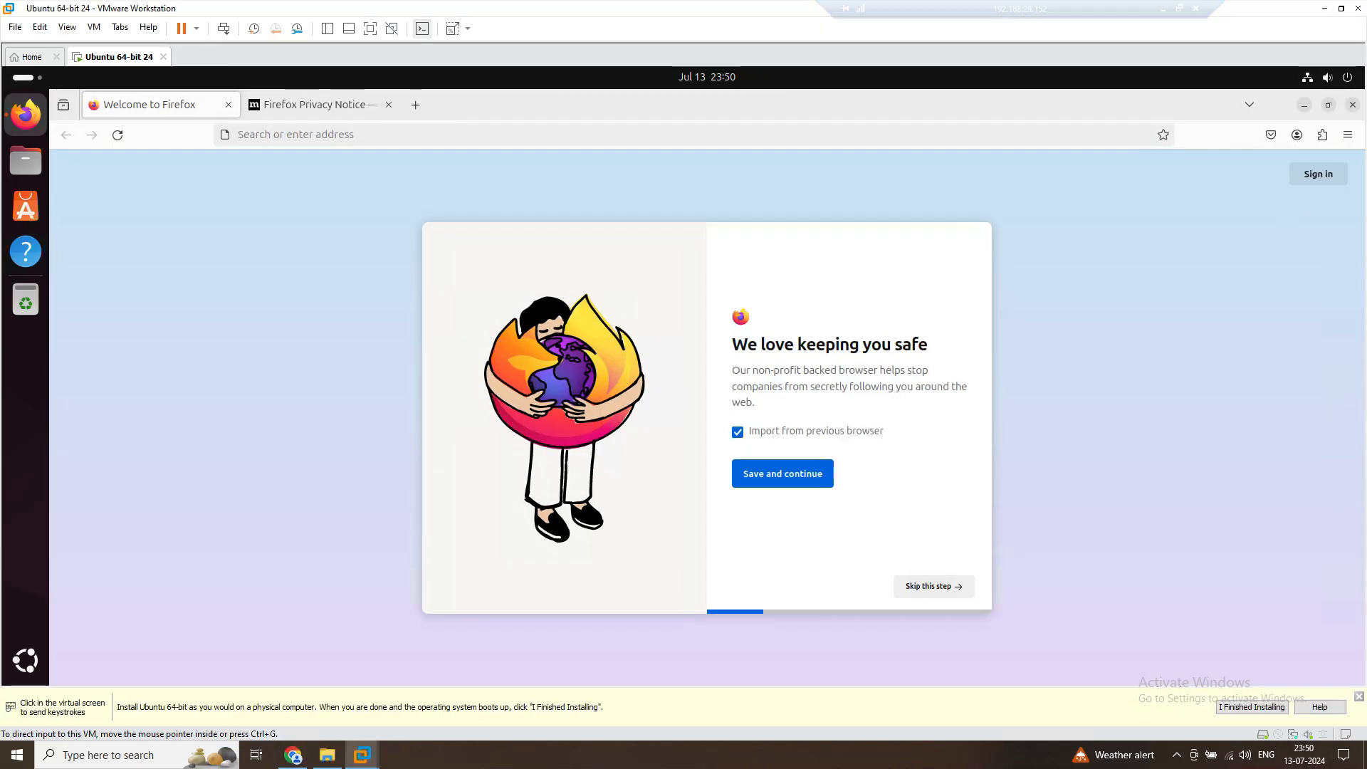
left_click(327, 755)
left_click(246, 202)
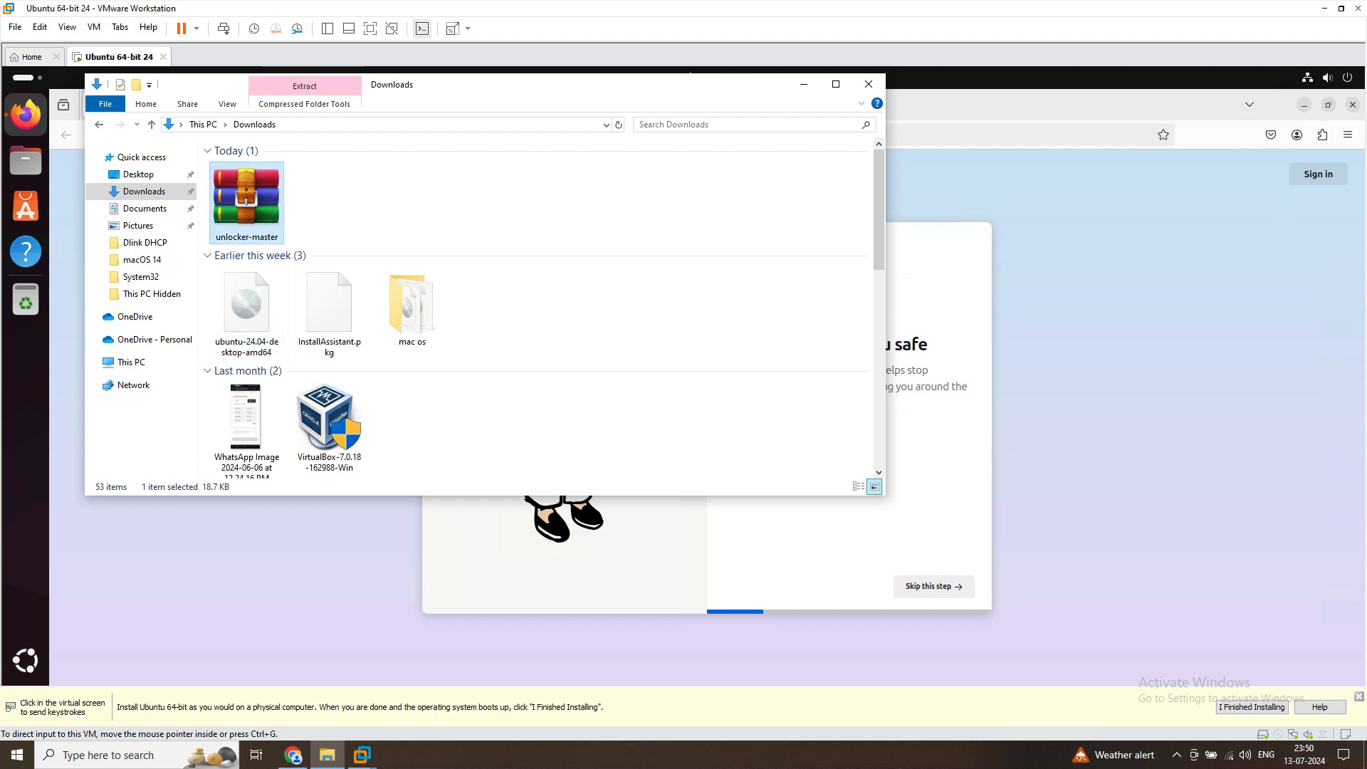
right_click(263, 211)
left_click(299, 466)
left_click(334, 563)
Minimize Firefox in the virtual machine and try to paste the copied archive onto the Ubuntu desktop
left_click(1305, 105)
right_click(736, 217)
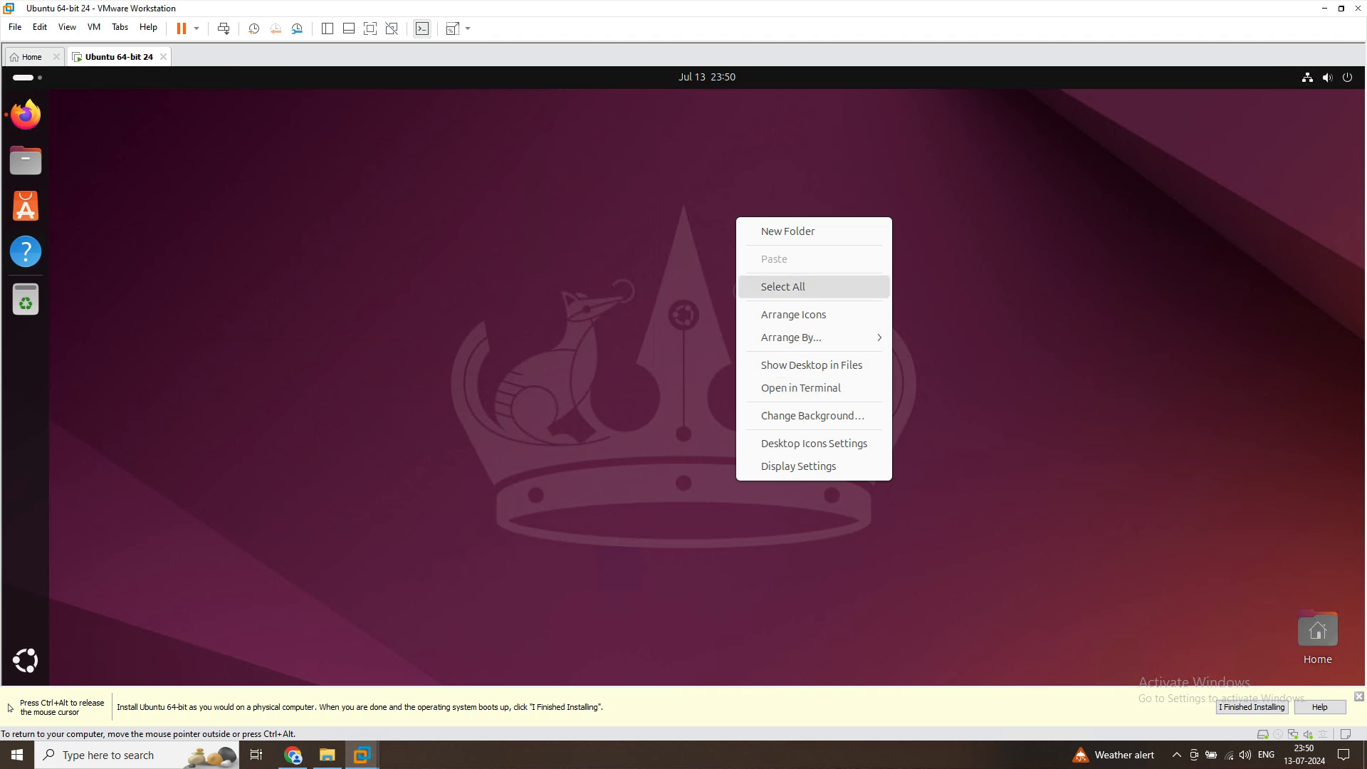
key("Escape")
right_click(615, 210)
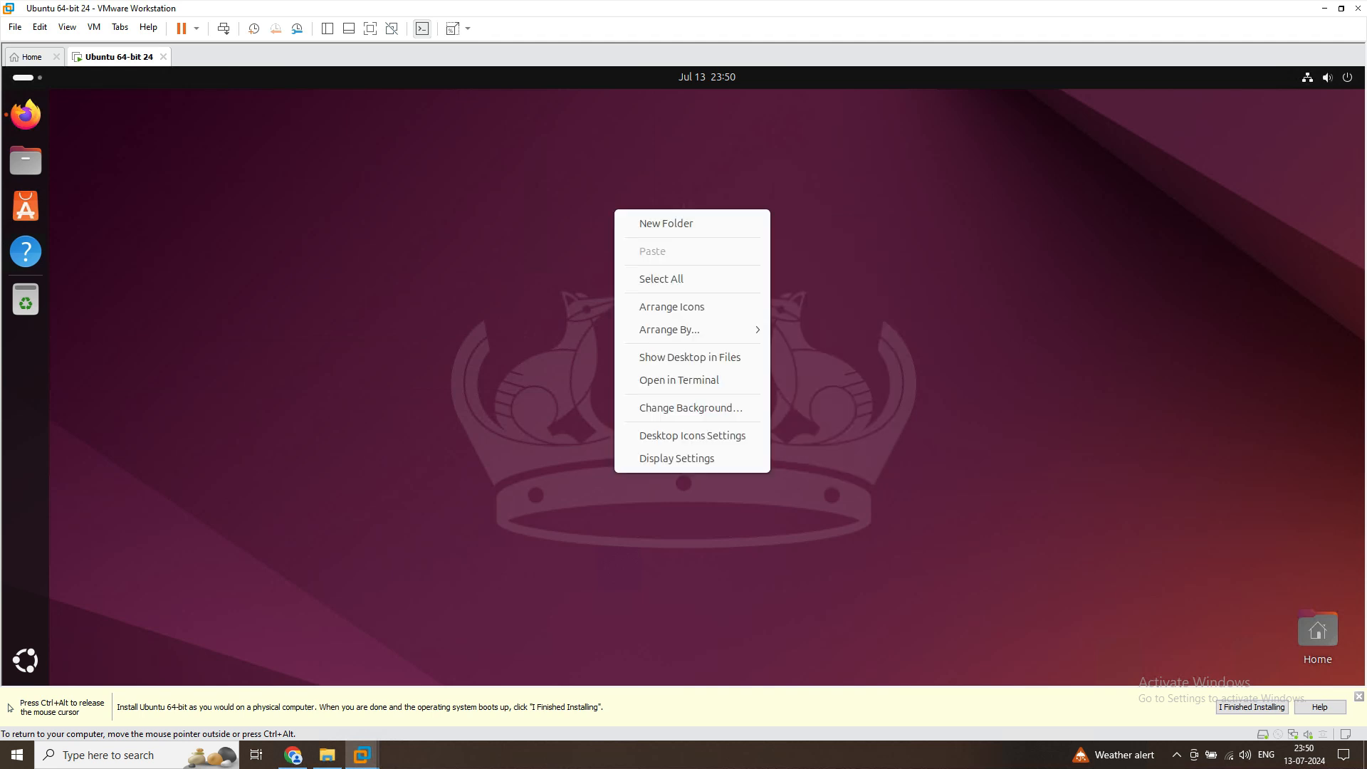
key("Escape")
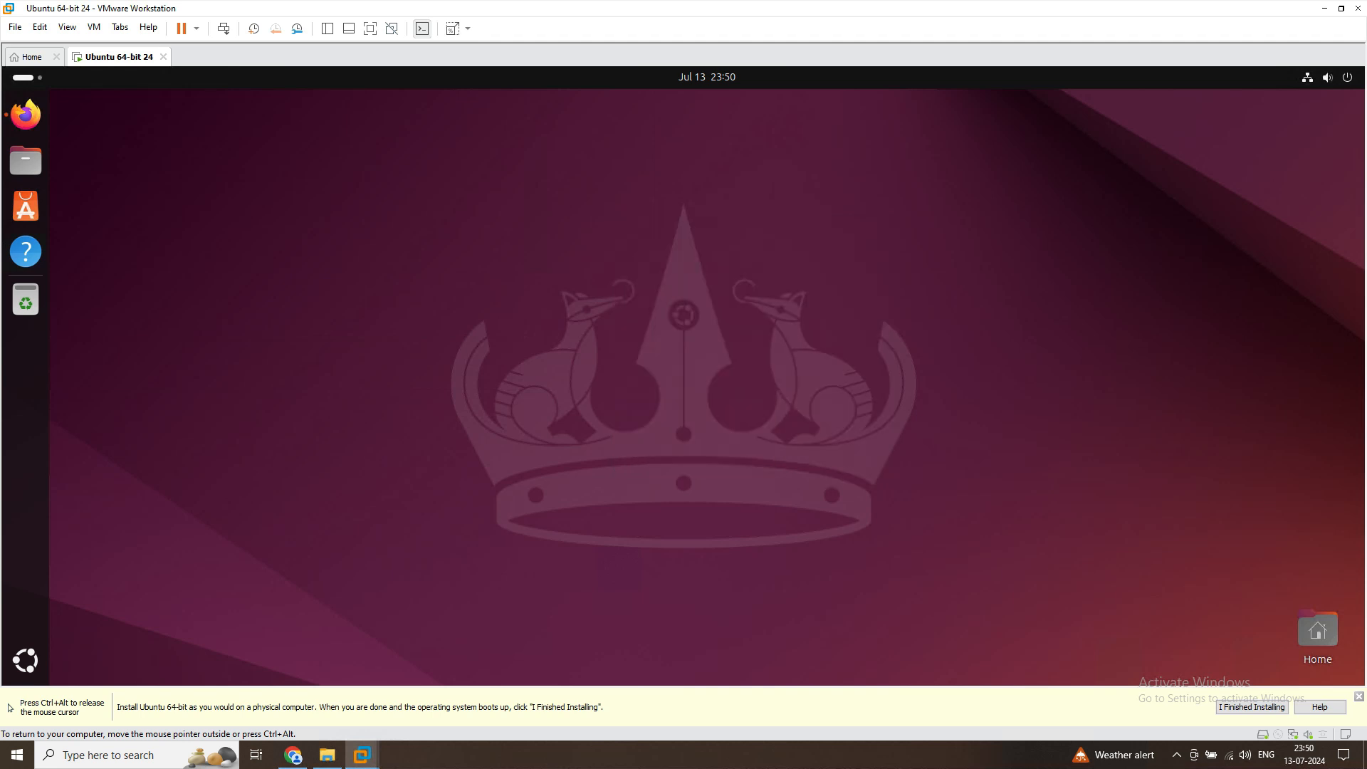
Copy the 4173 folder located in Home/snap/firefox in the Ubuntu file manager
left_click(26, 161)
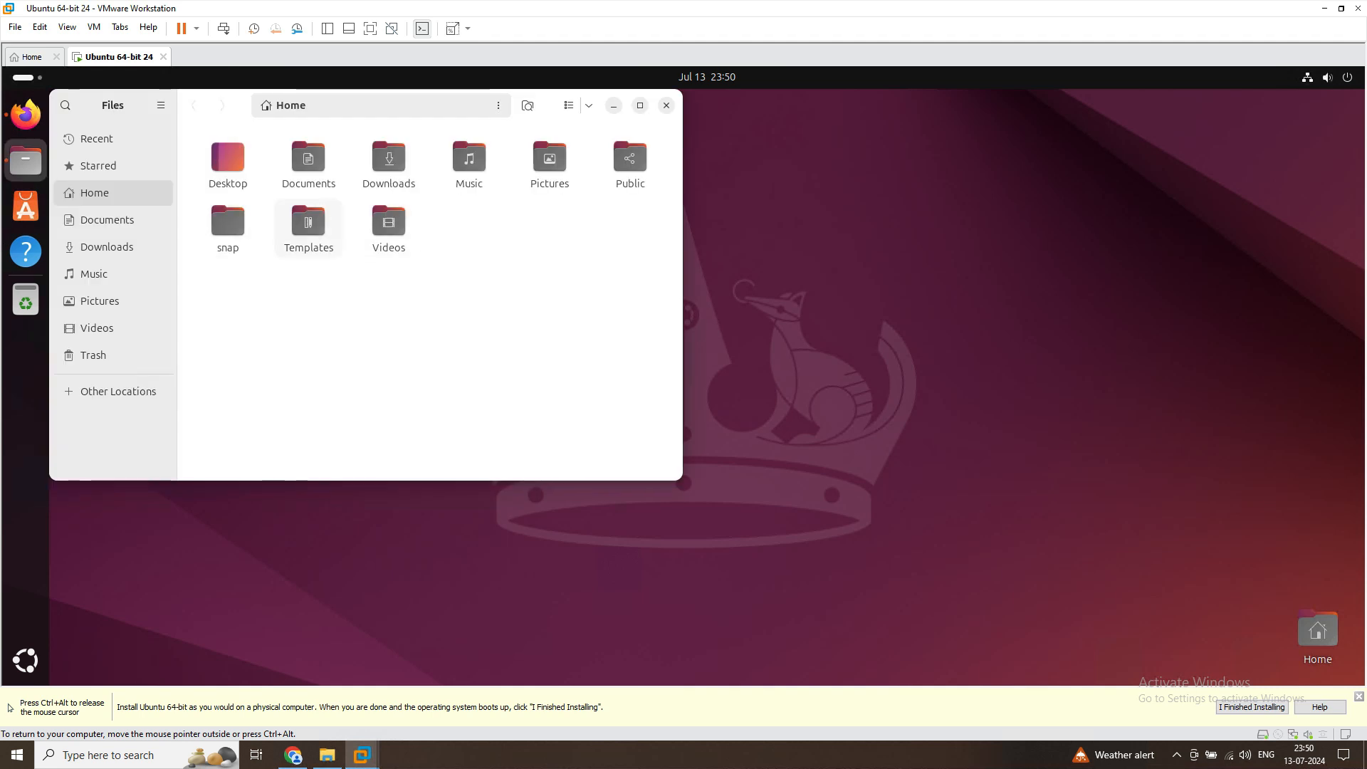
double_click(228, 228)
double_click(228, 164)
double_click(228, 164)
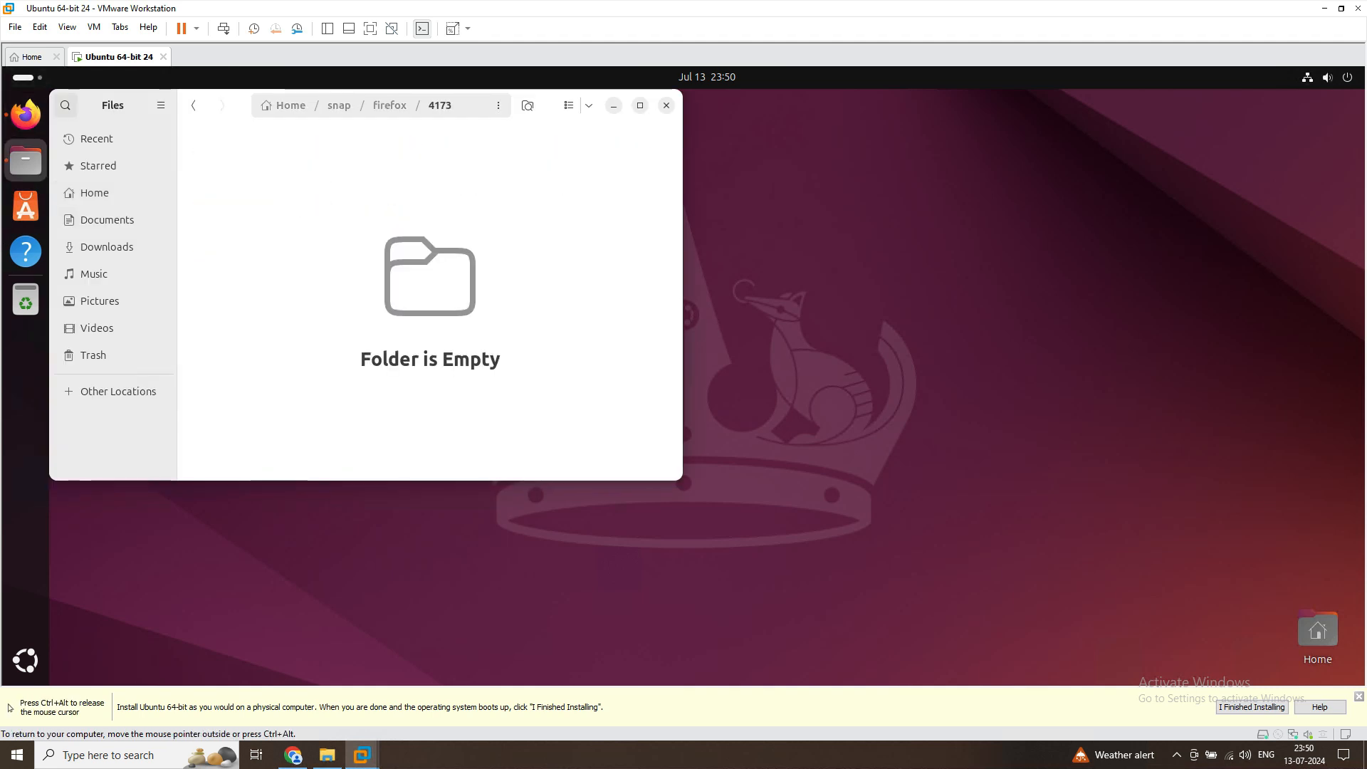
left_click(193, 105)
right_click(243, 167)
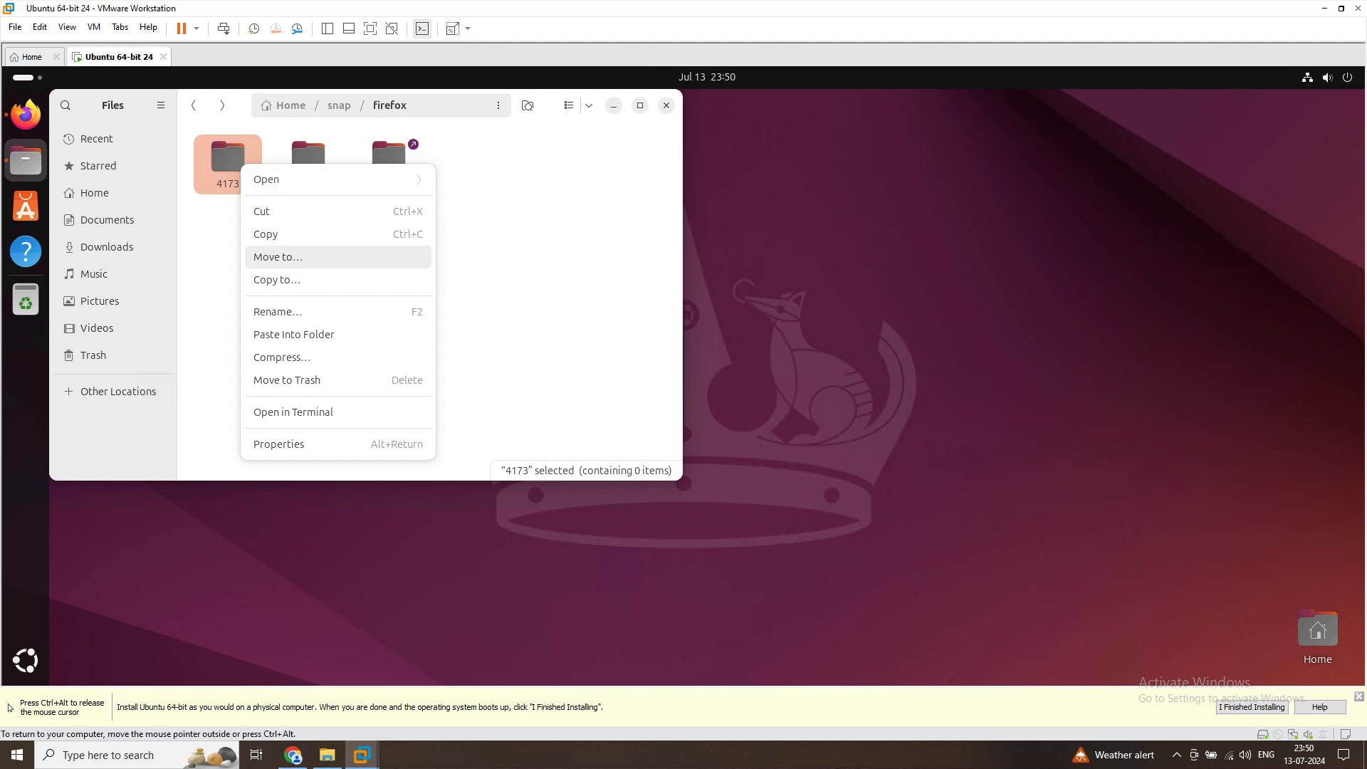
left_click(266, 234)
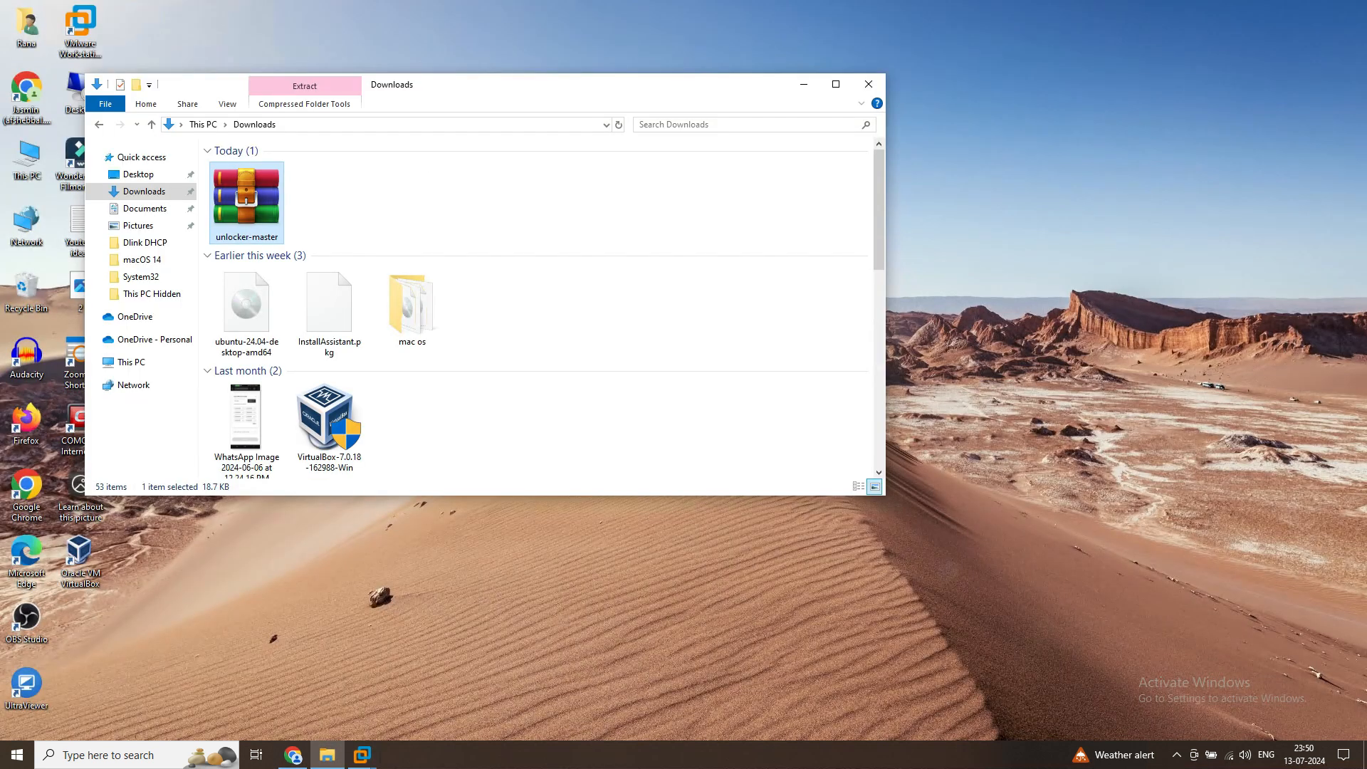
Try to paste the copied 4173 folder into the host's Downloads folder, and return to the Ubuntu virtual machine and close its file manager
right_click(691, 185)
left_click(720, 243)
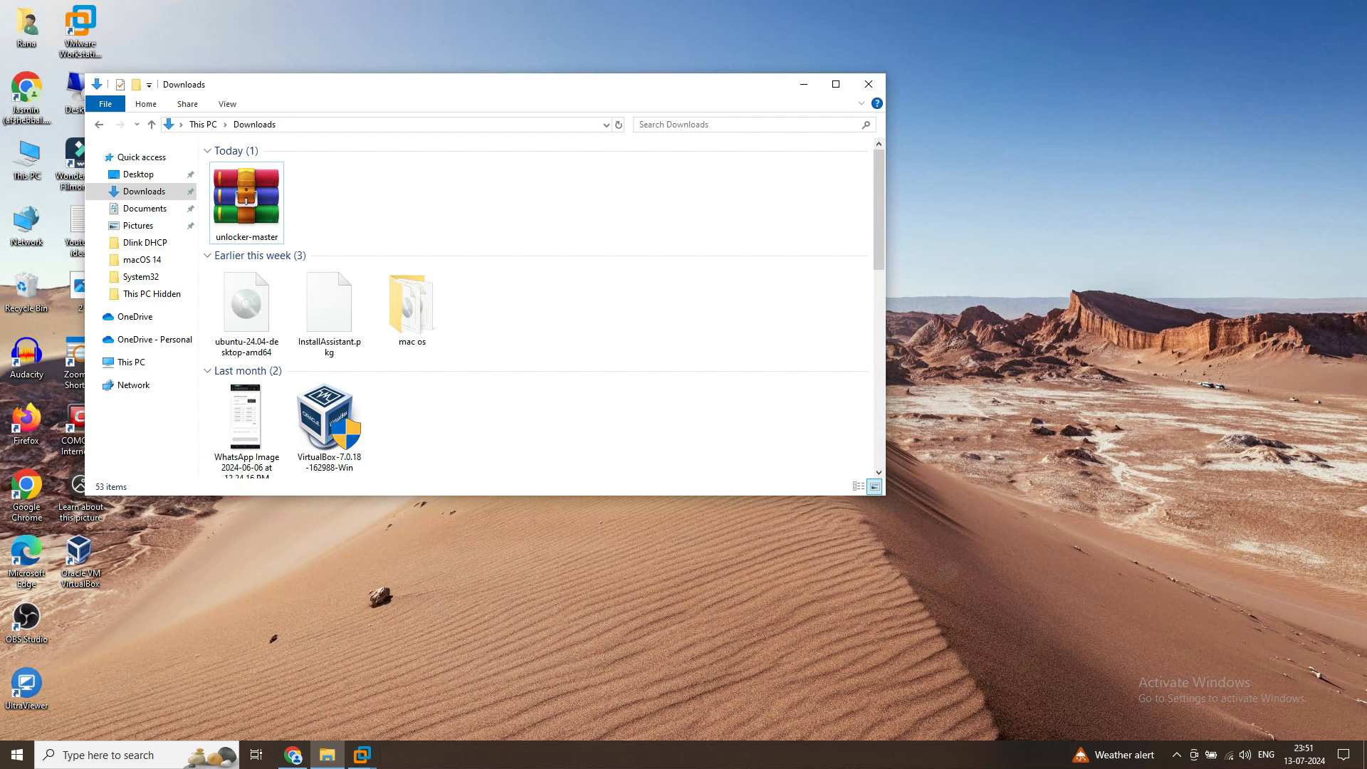
mouse_move(362, 755)
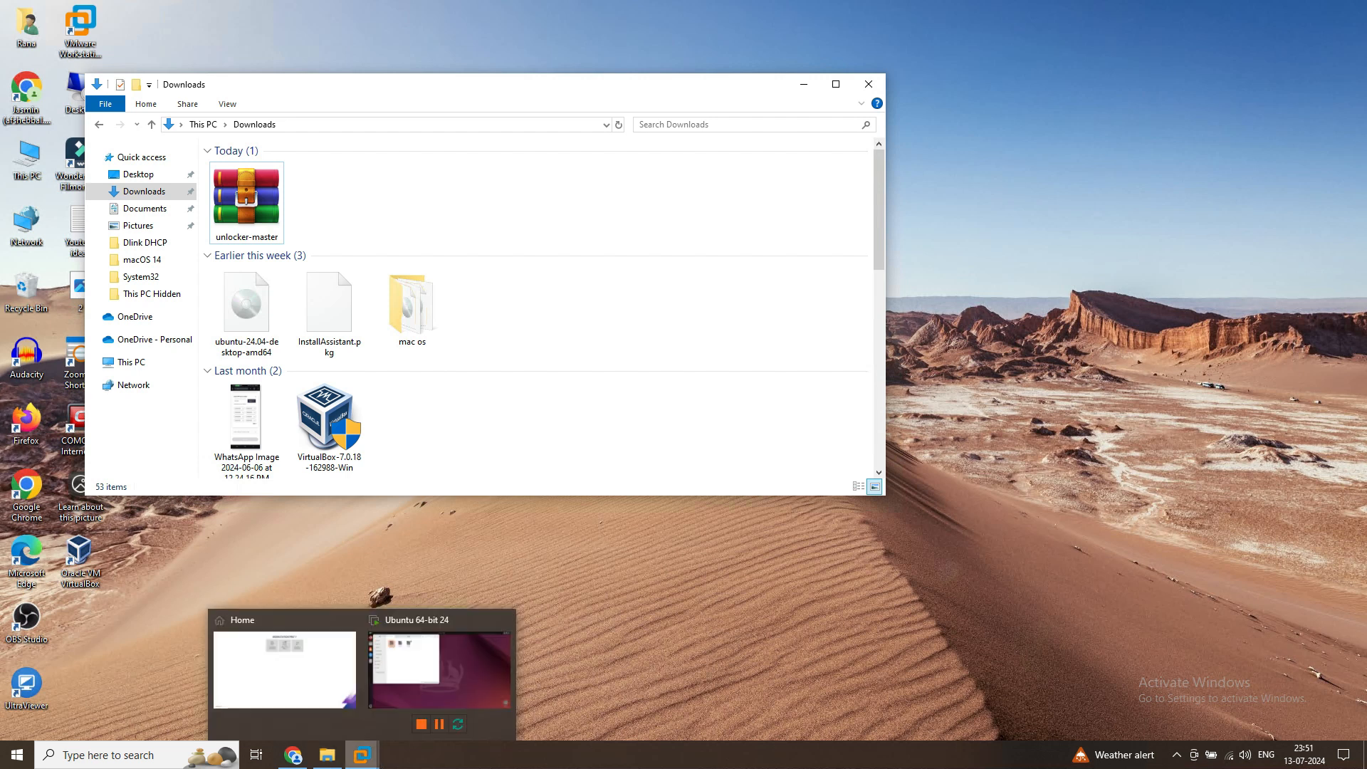
left_click(439, 669)
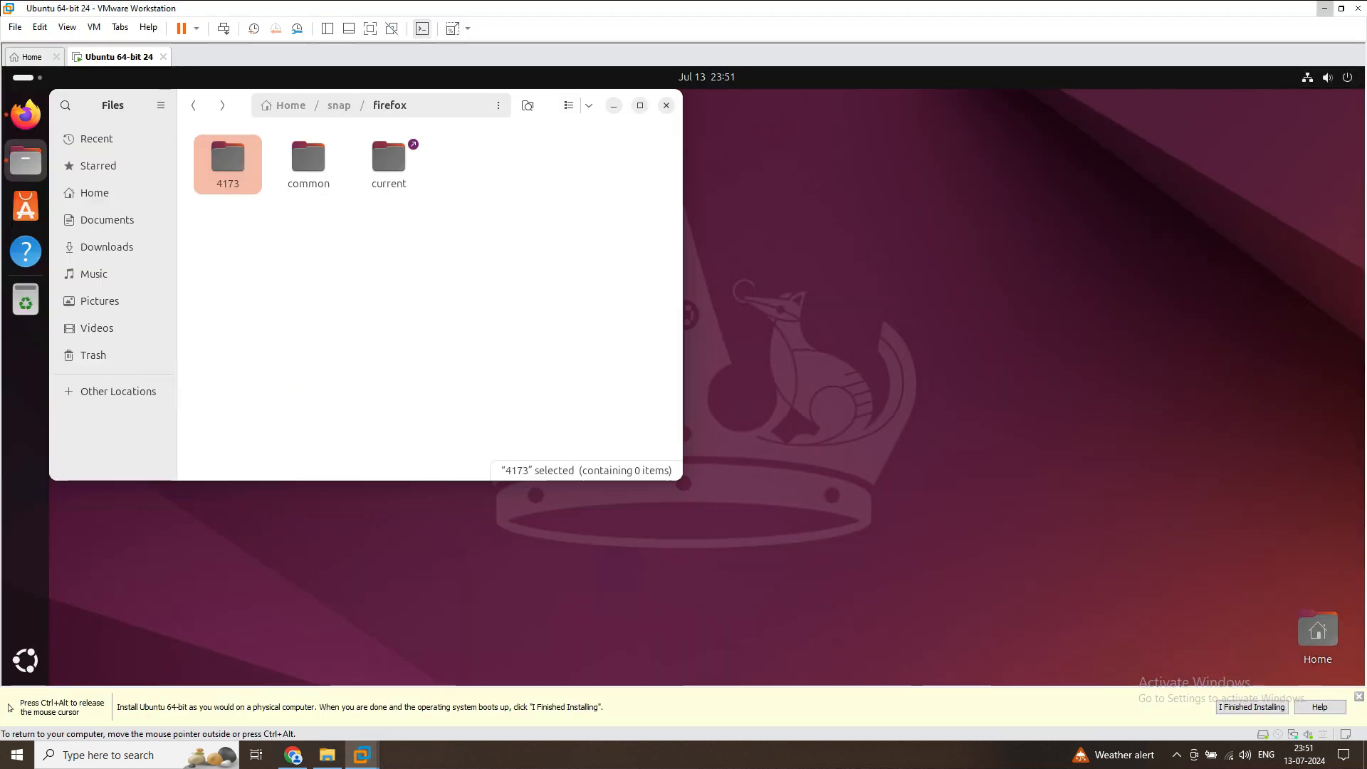
left_click(666, 105)
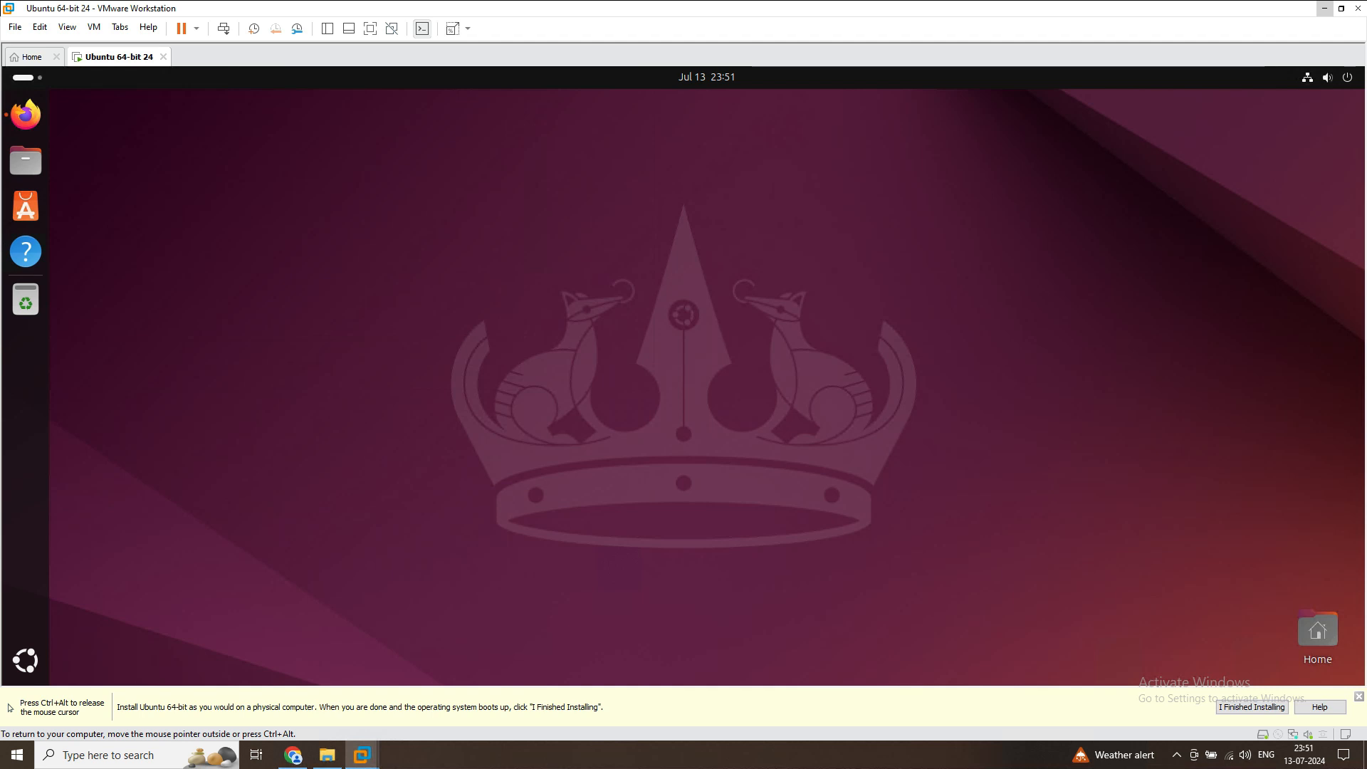
Open a terminal from the Ubuntu desktop and run "sudo apt-get update", authorizing it with the account password
right_click(275, 399)
left_click(307, 570)
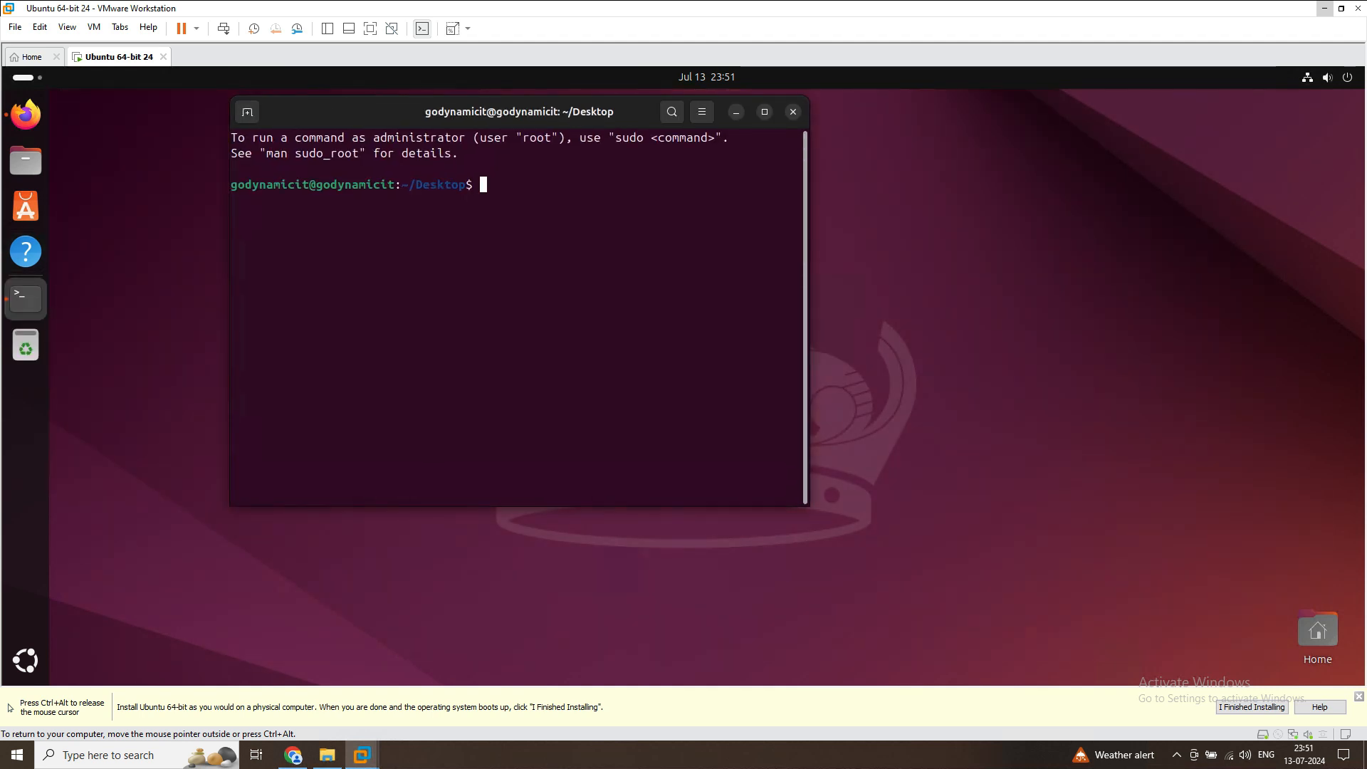
type("sudo apt-get update")
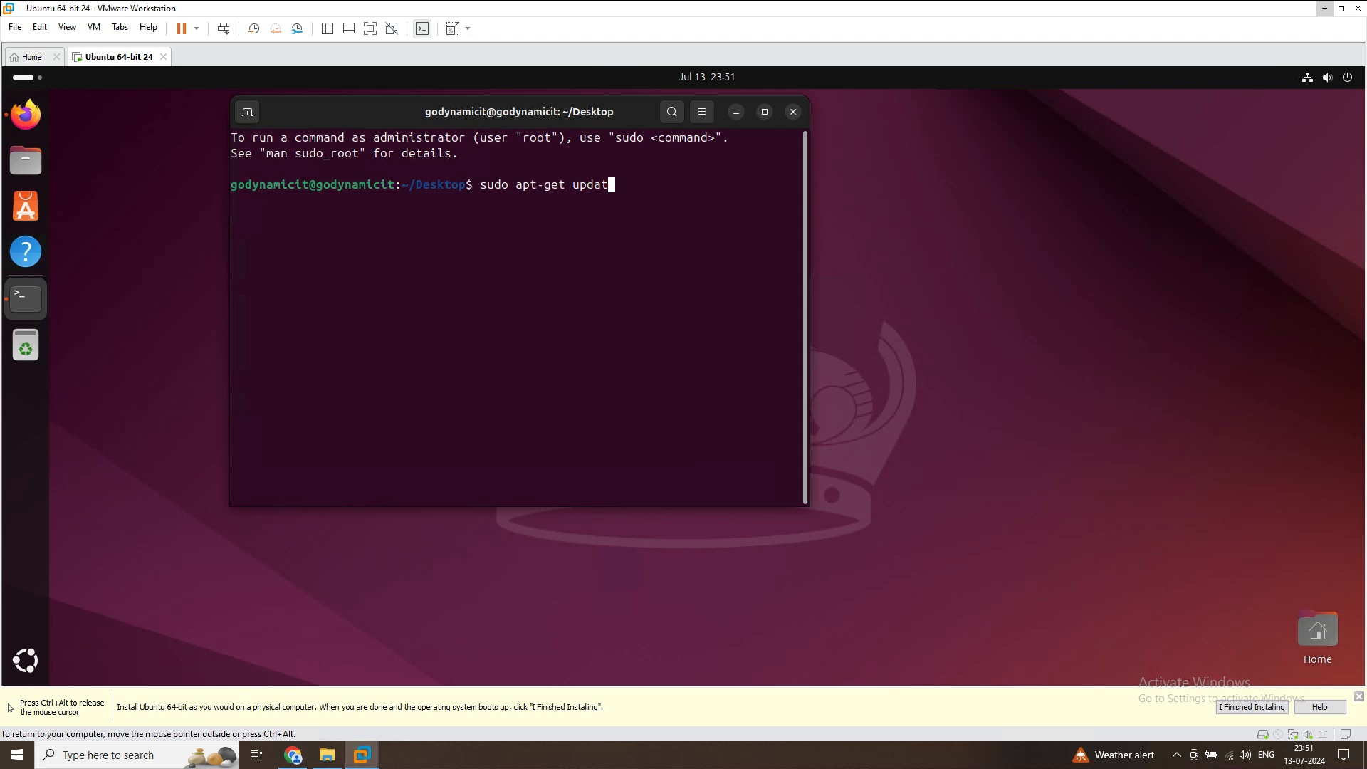
key("Return")
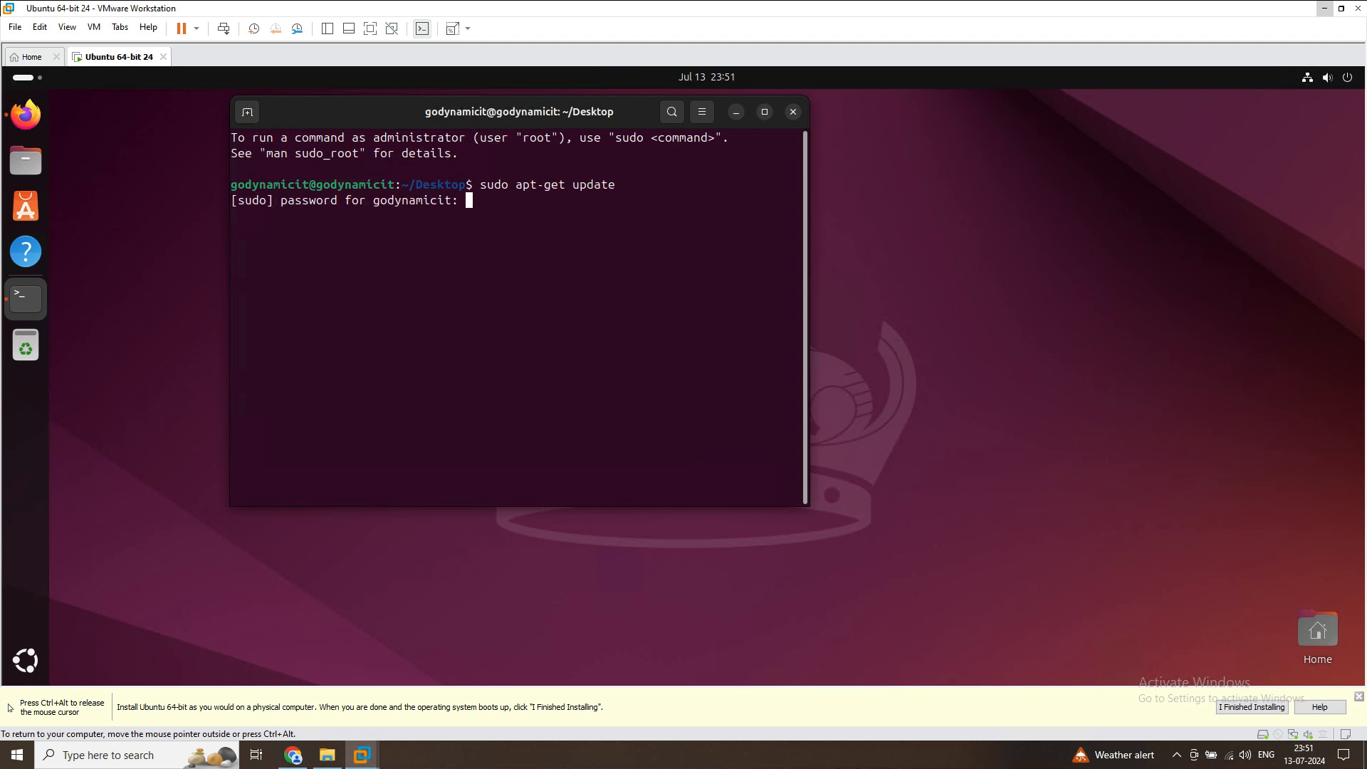
key("Return")
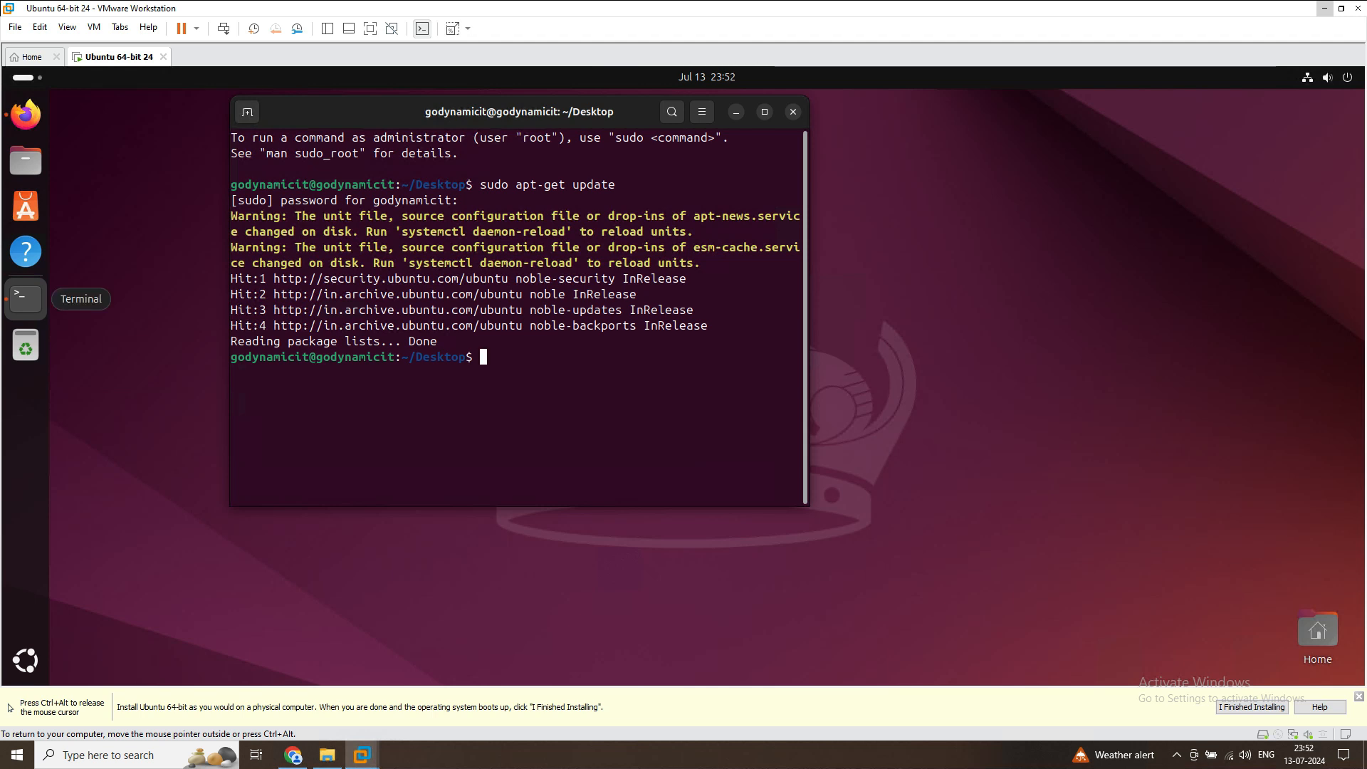
Run "sudo apt-get install open-vm-tools-desktop -y" in the terminal and check its output
type("sudo")
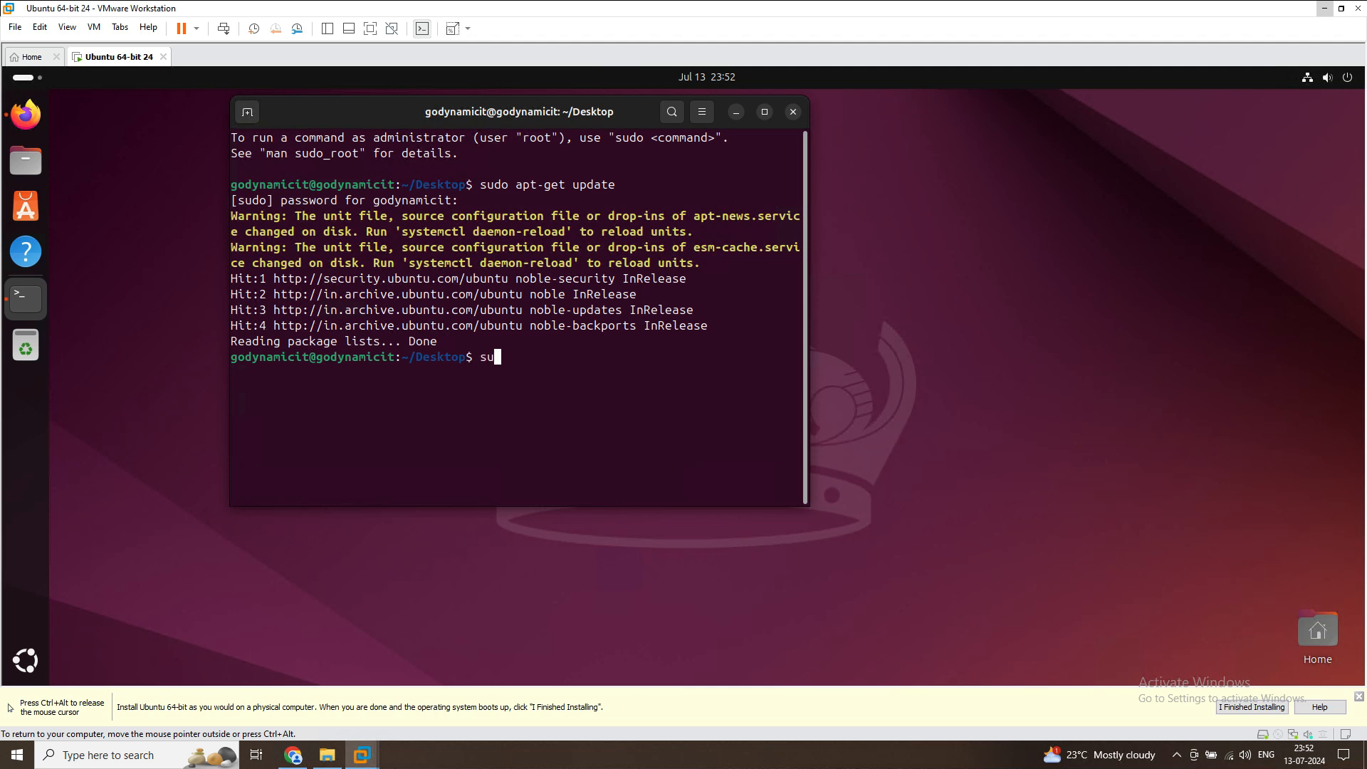
type(" apt-get install open-vm-tools-desktop -y")
key("Return")
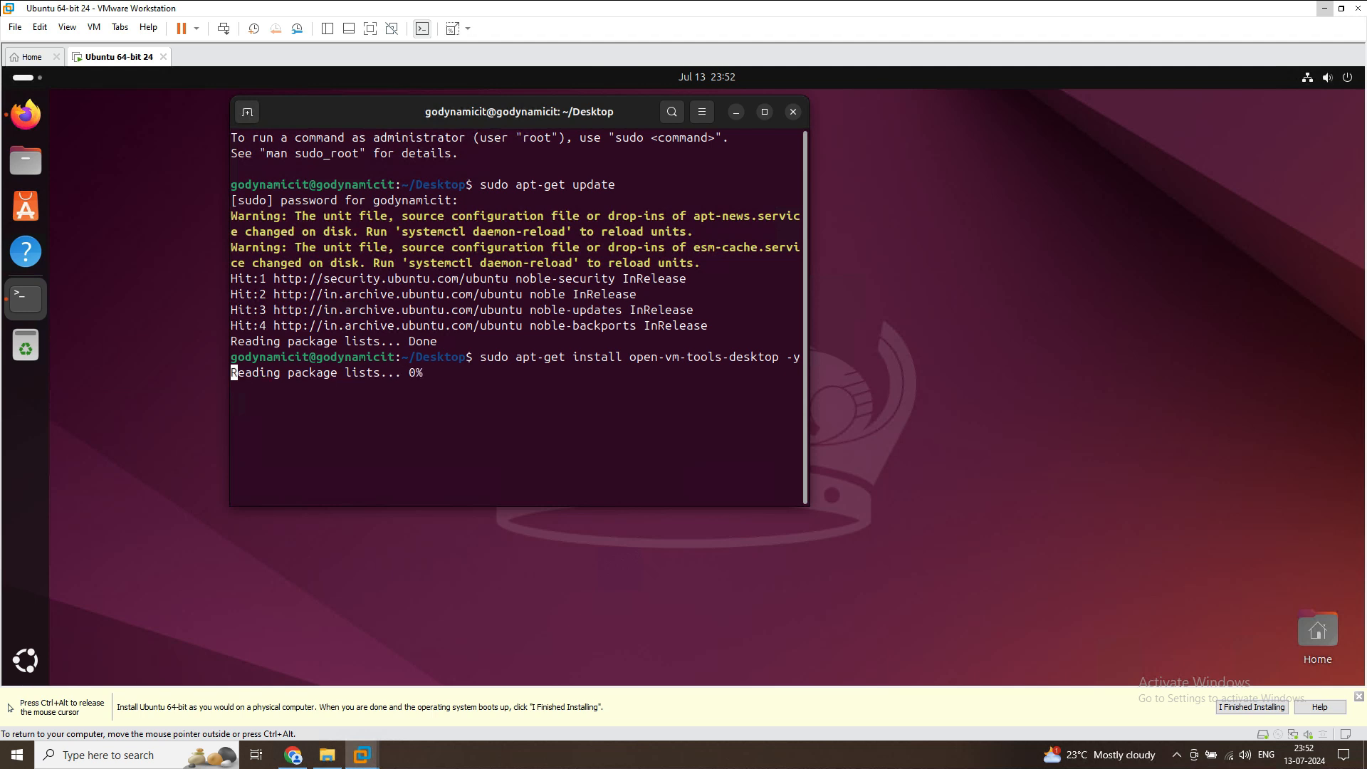
left_click_drag(736, 421, 358, 389)
left_click(358, 389)
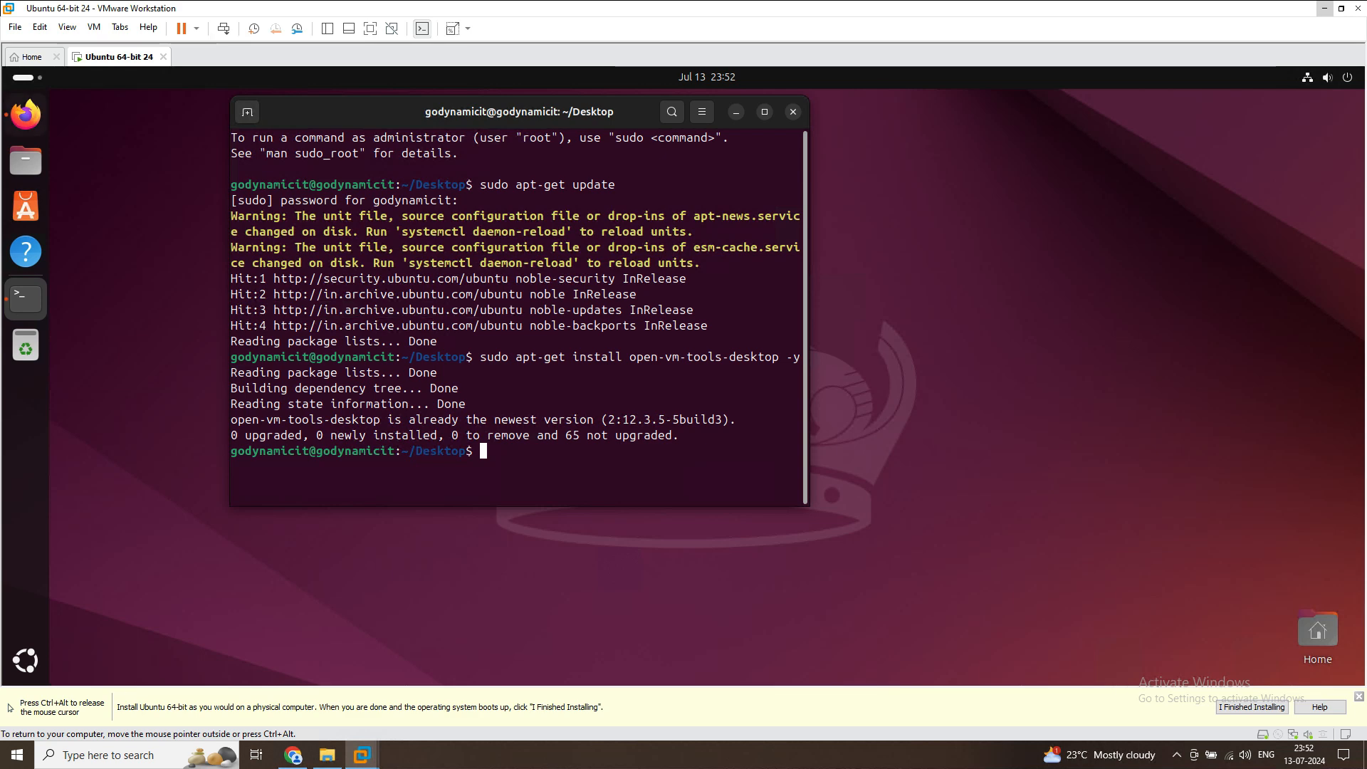
Copy the Ubuntu download page's address from Chrome on the host and try to paste and open it in the virtual machine's Firefox
left_click(25, 114)
left_click(293, 755)
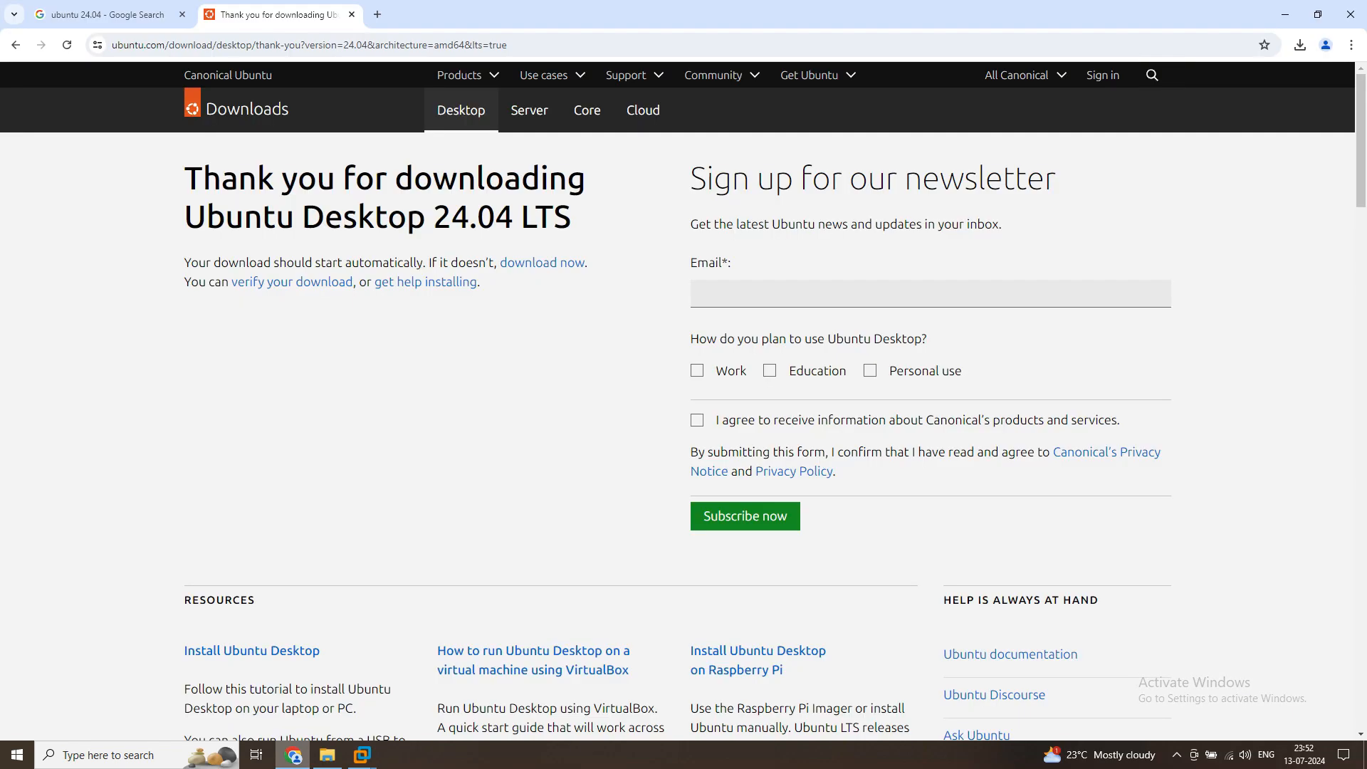
left_click(316, 44)
right_click(316, 45)
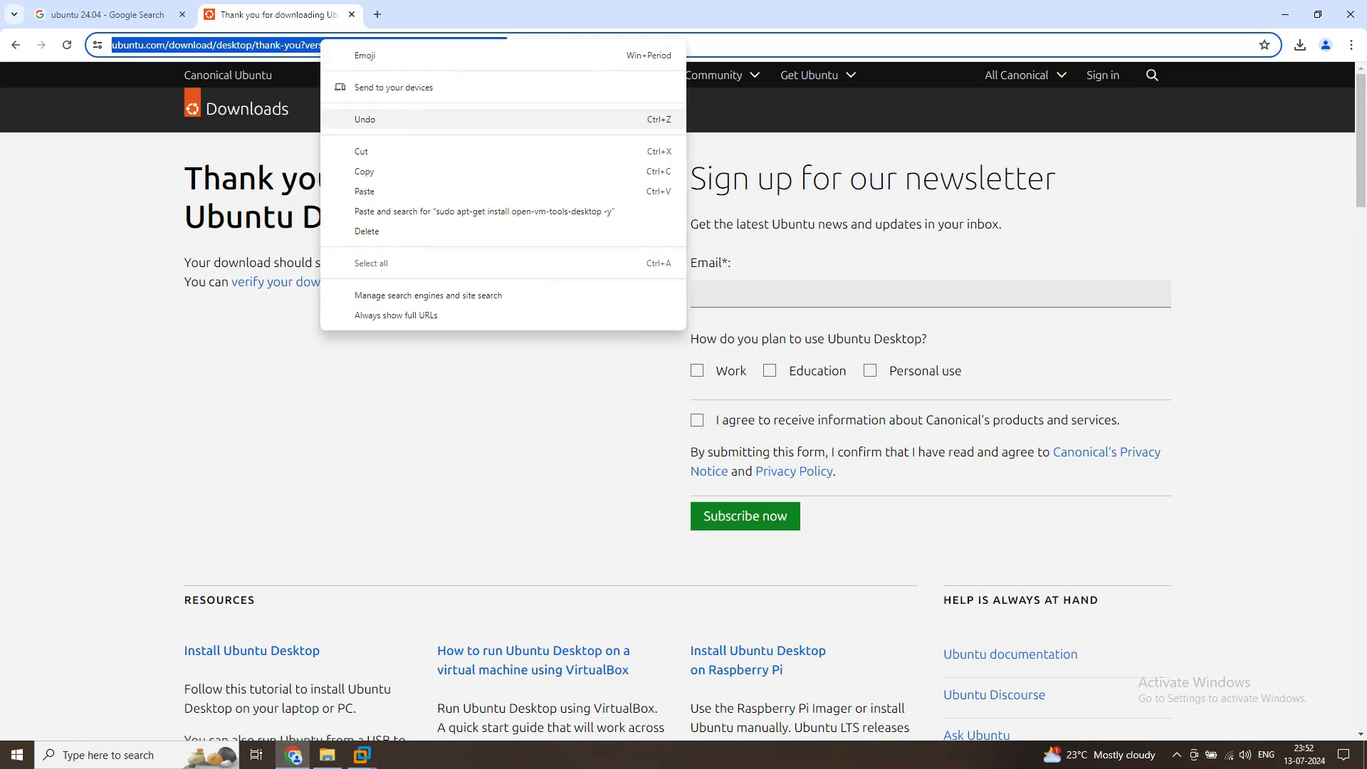
left_click(335, 172)
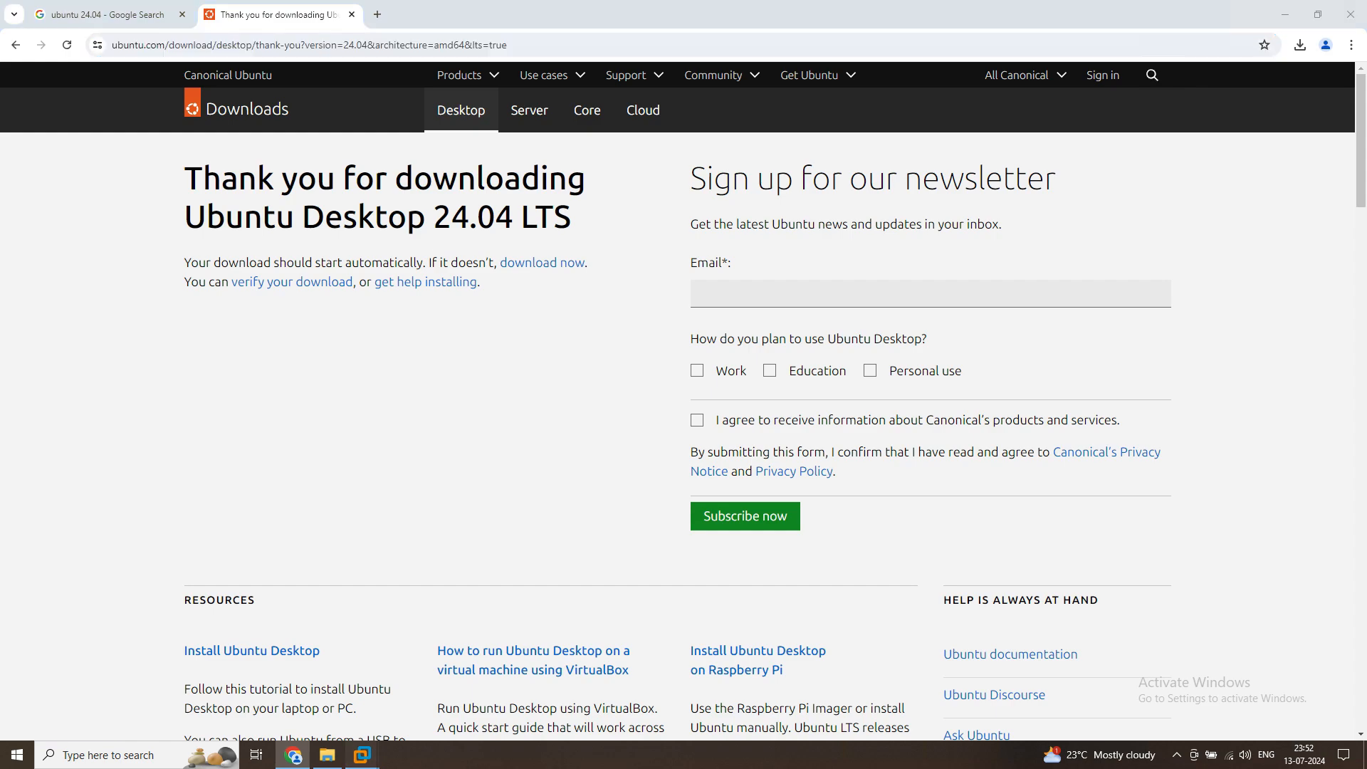
left_click(442, 684)
right_click(282, 135)
left_click(321, 243)
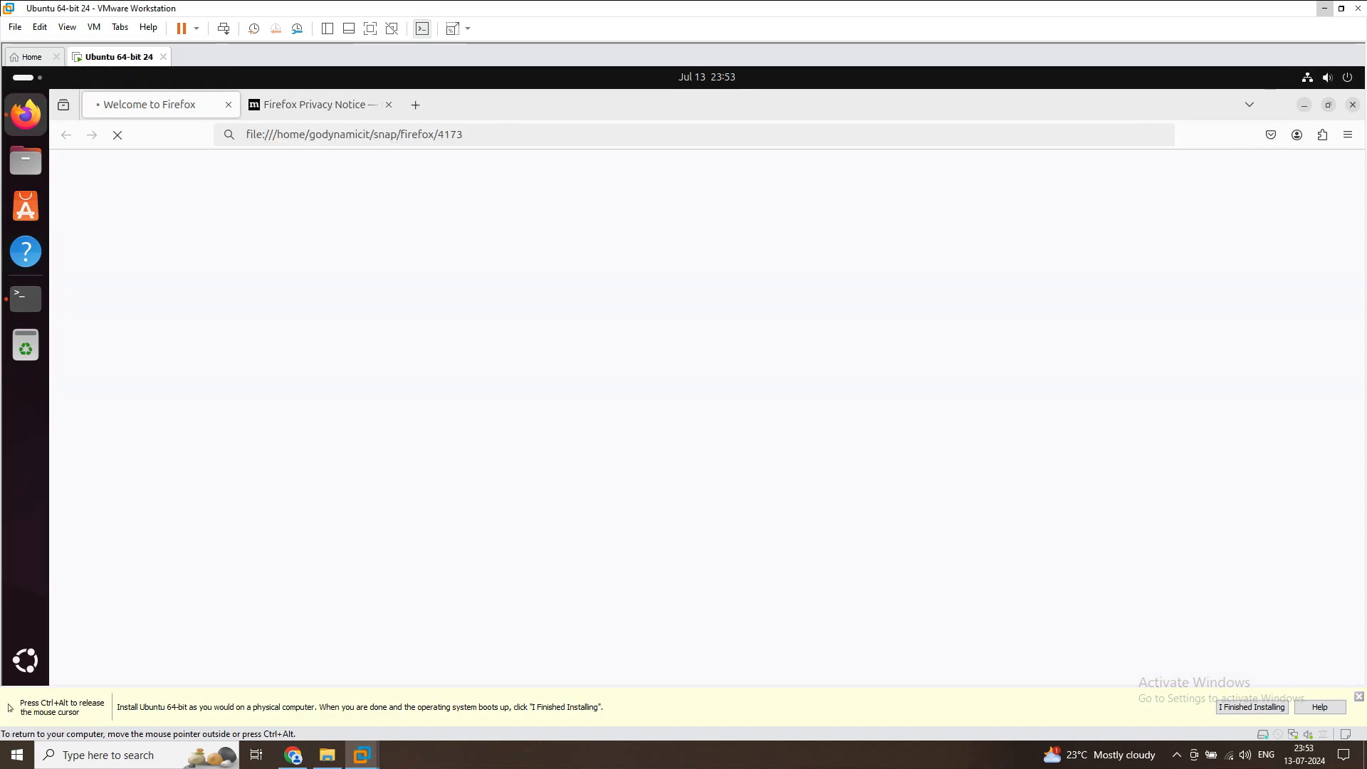
Copy the heading "Thank you for downloading Ubuntu Desktop 24.04 LTS" from Chrome and try pasting it into Firefox's address bar on the Privacy Notice page
left_click(321, 105)
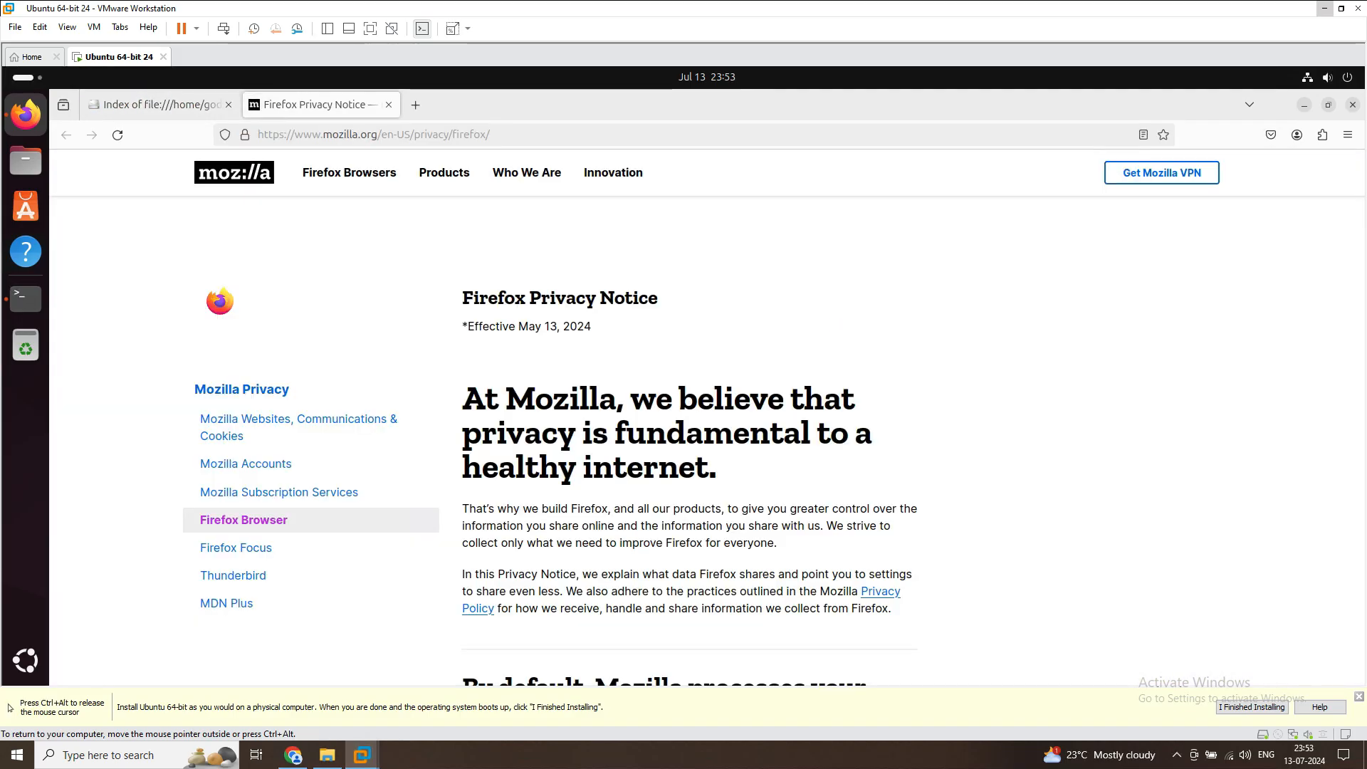
left_click(293, 755)
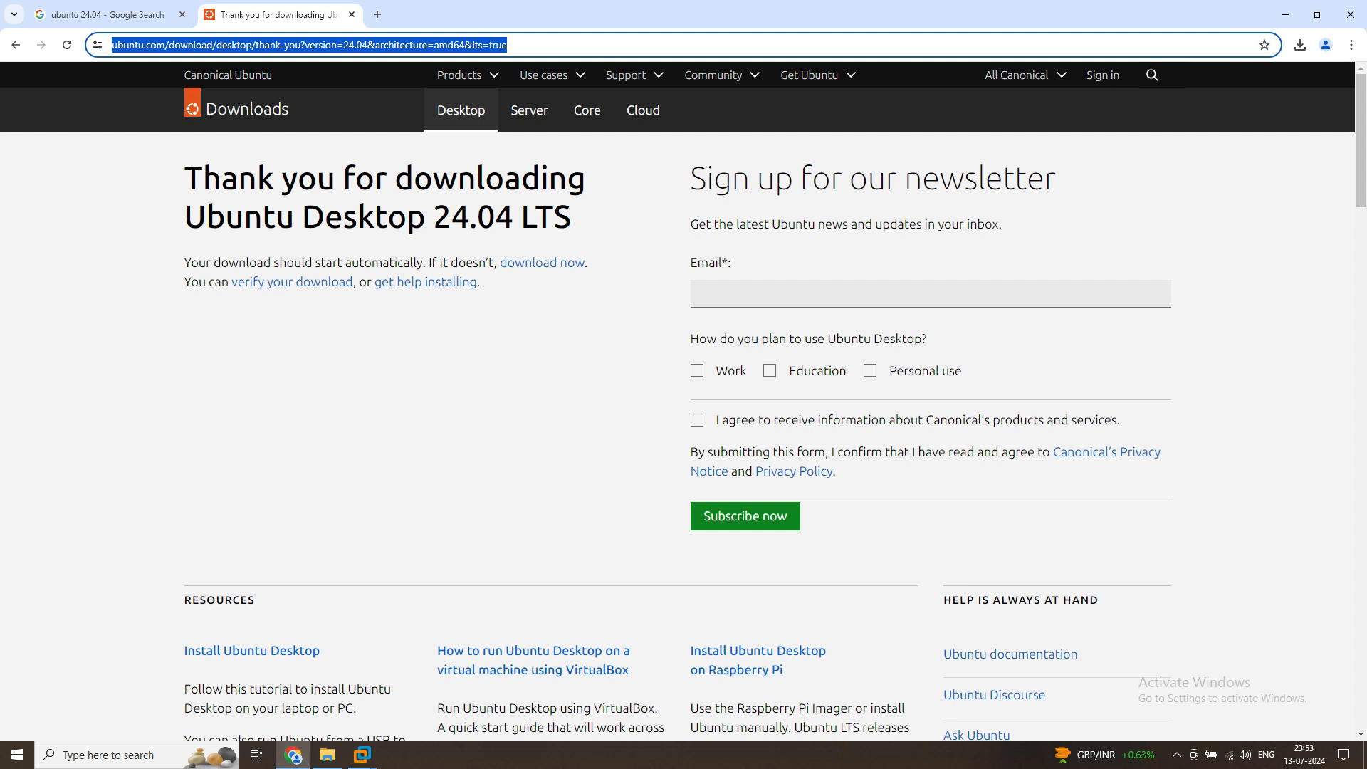
left_click_drag(572, 218, 187, 178)
right_click(195, 177)
left_click(217, 190)
left_click(362, 755)
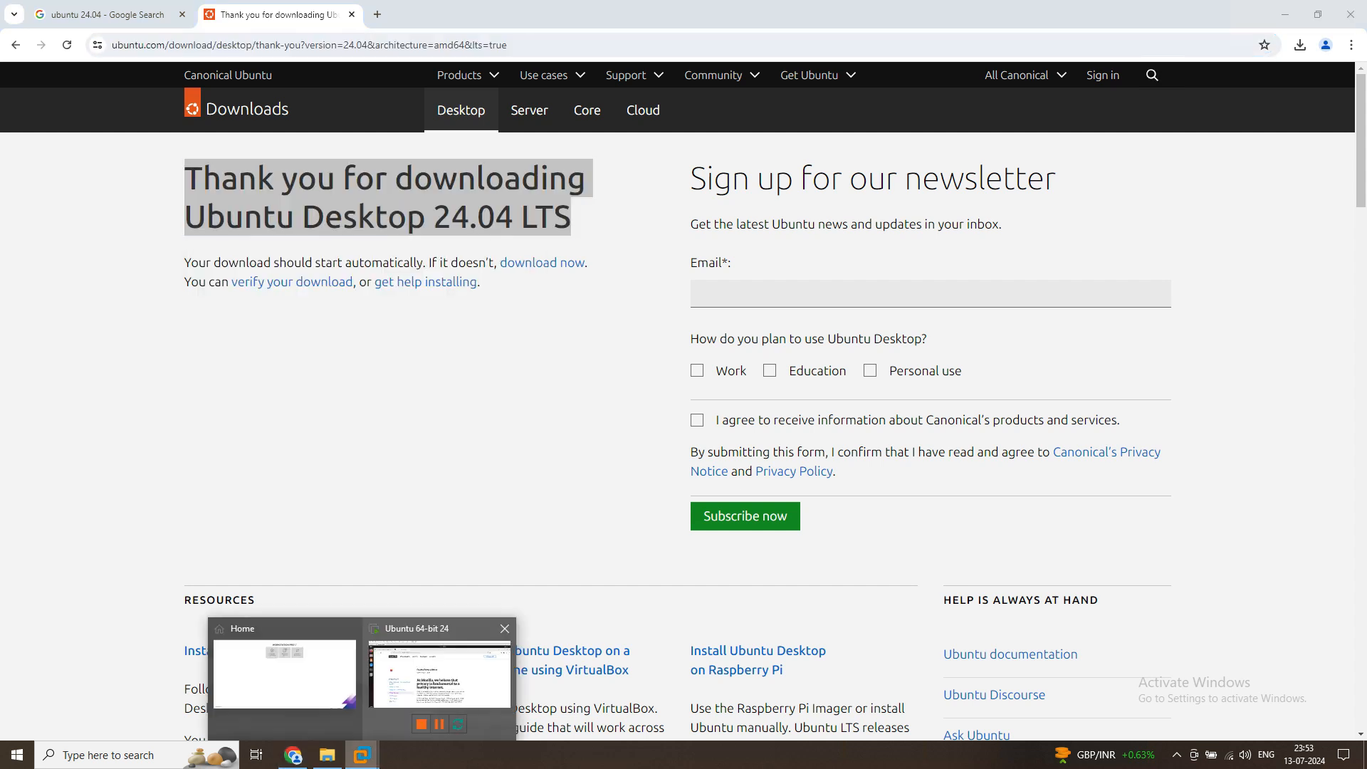
left_click(434, 680)
left_click(499, 135)
key("ctrl+v")
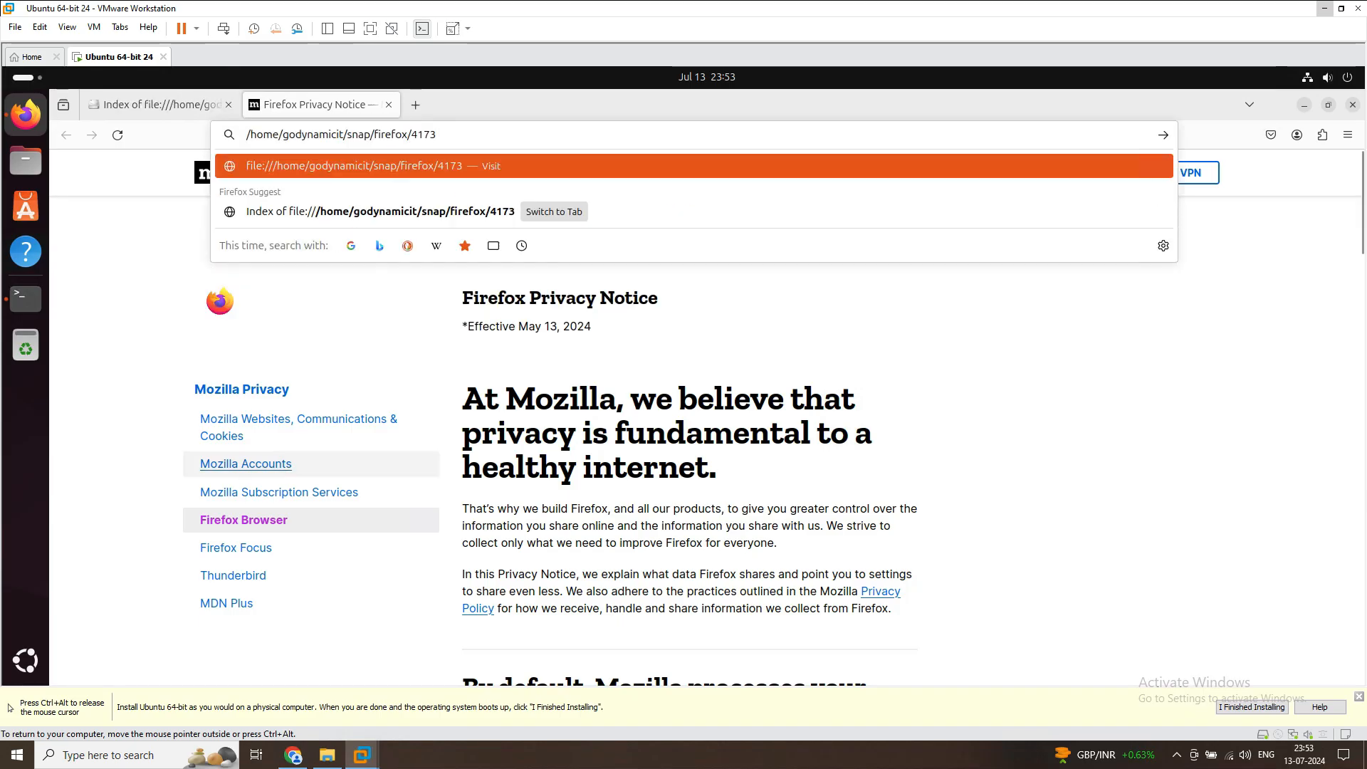
Copy the heading about privacy being fundamental to a healthy internet from the Firefox Privacy Notice page
left_click(448, 470)
left_click_drag(485, 399, 708, 472)
right_click(634, 426)
left_click(663, 437)
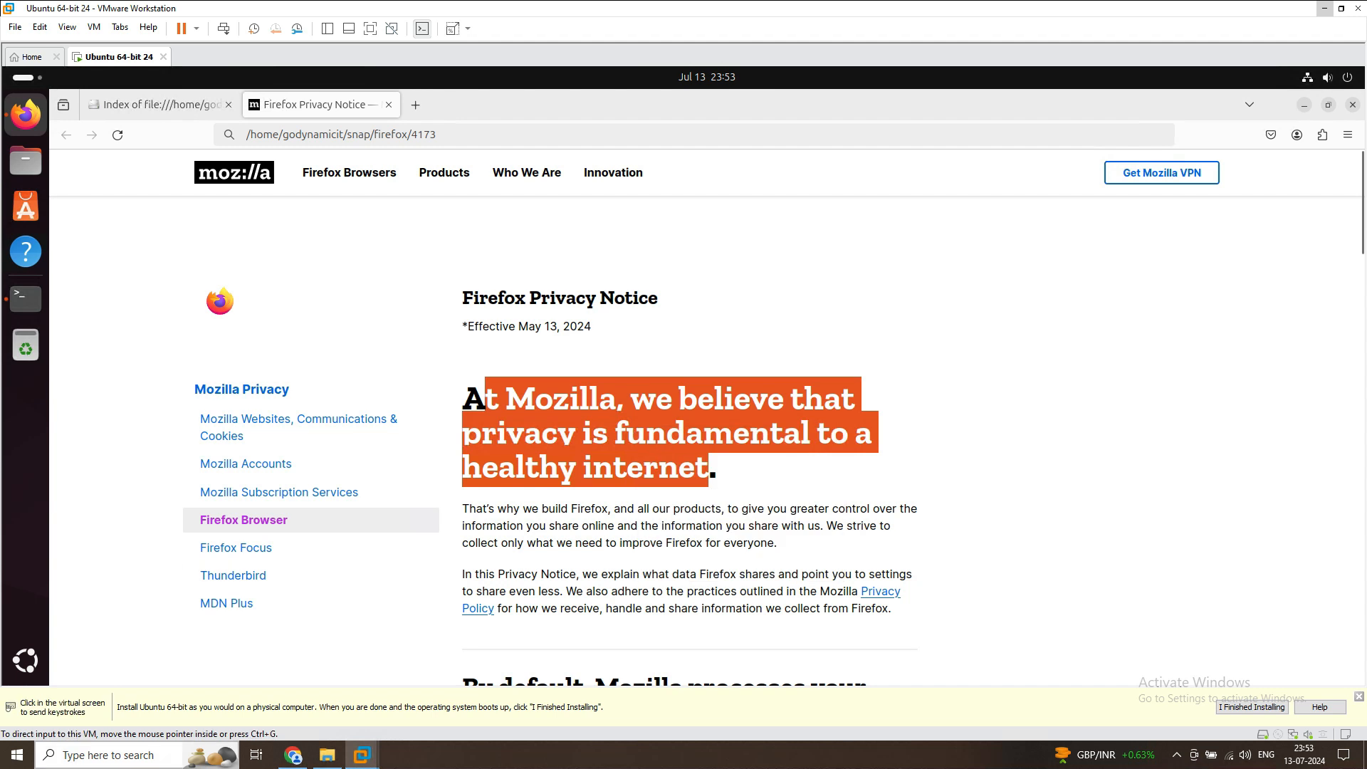
Open Notepad on the host and try pasting the heading copied from the Firefox Privacy Notice page
left_click(17, 755)
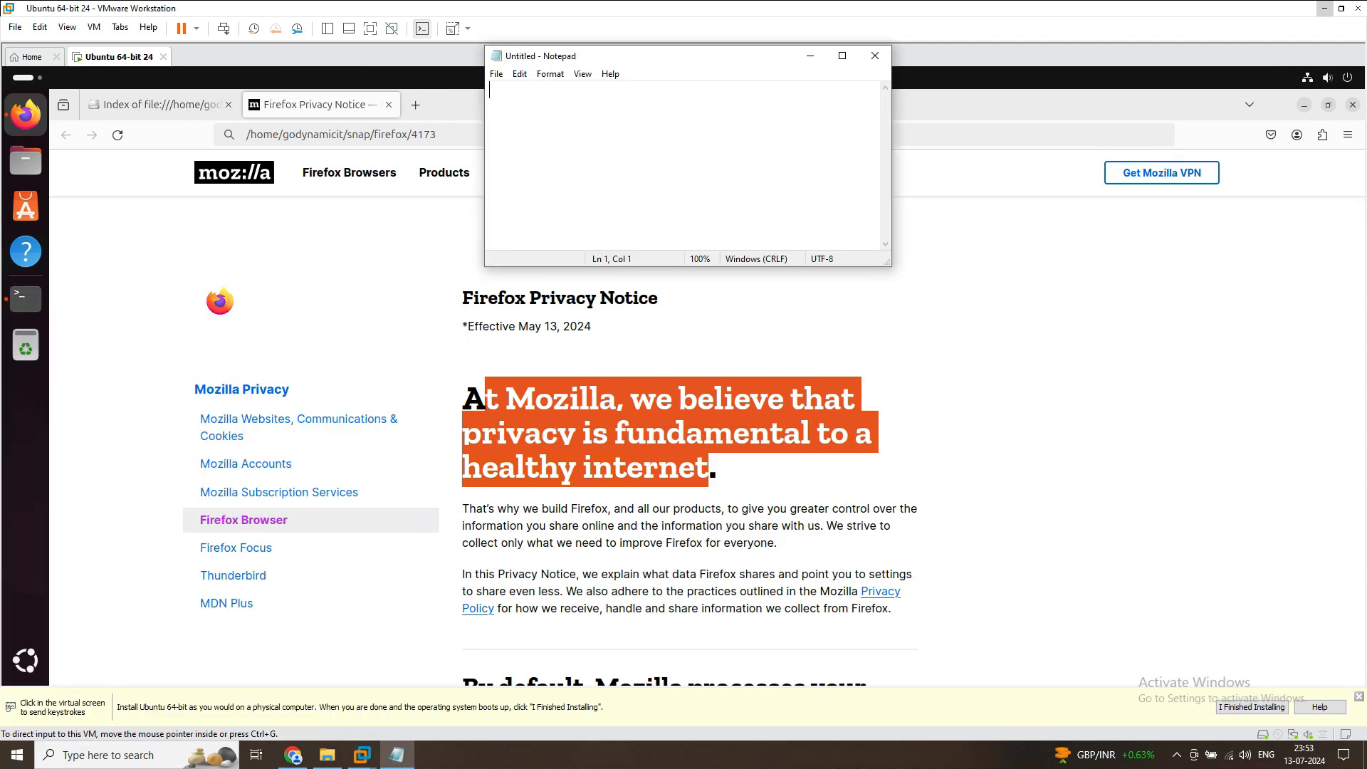
right_click(638, 153)
left_click(673, 215)
left_click_drag(569, 107, 490, 91)
left_click(570, 108)
left_click_drag(570, 108, 490, 91)
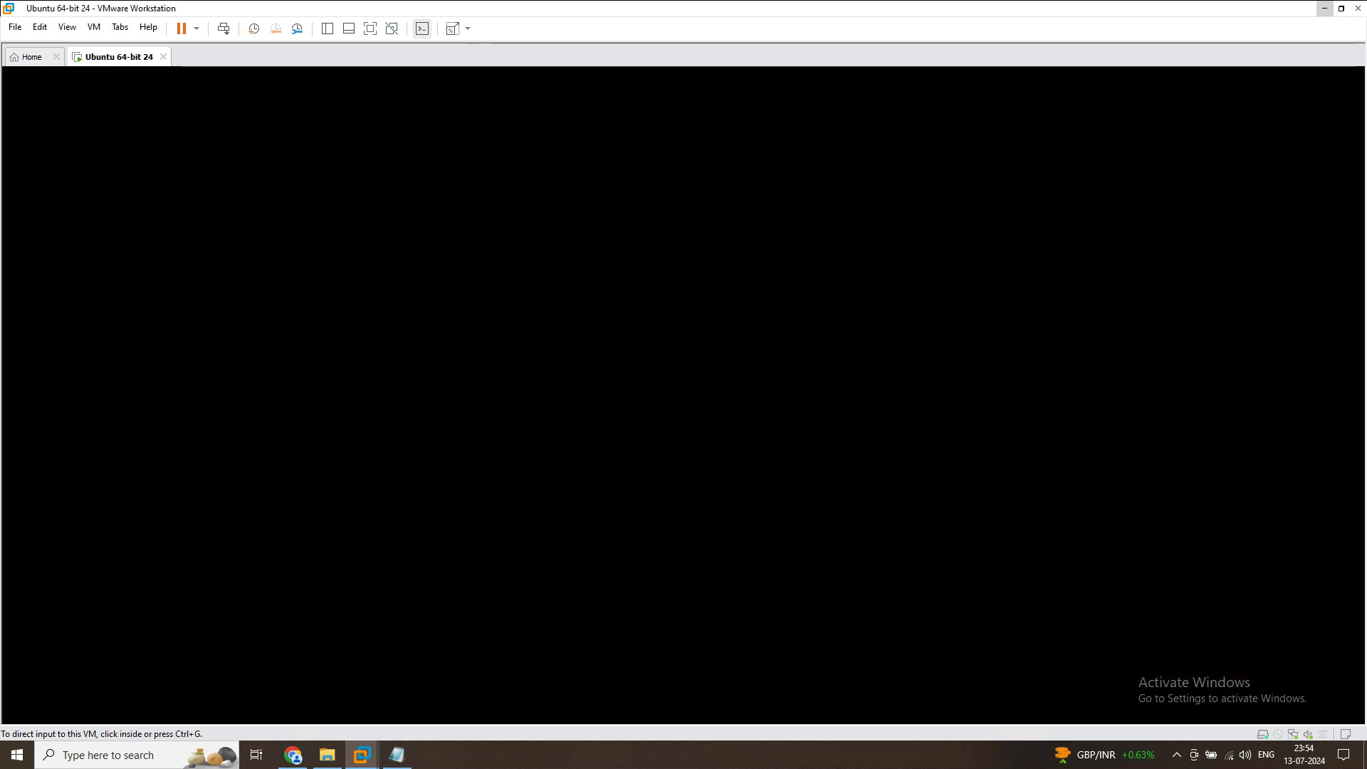
right_click(114, 57)
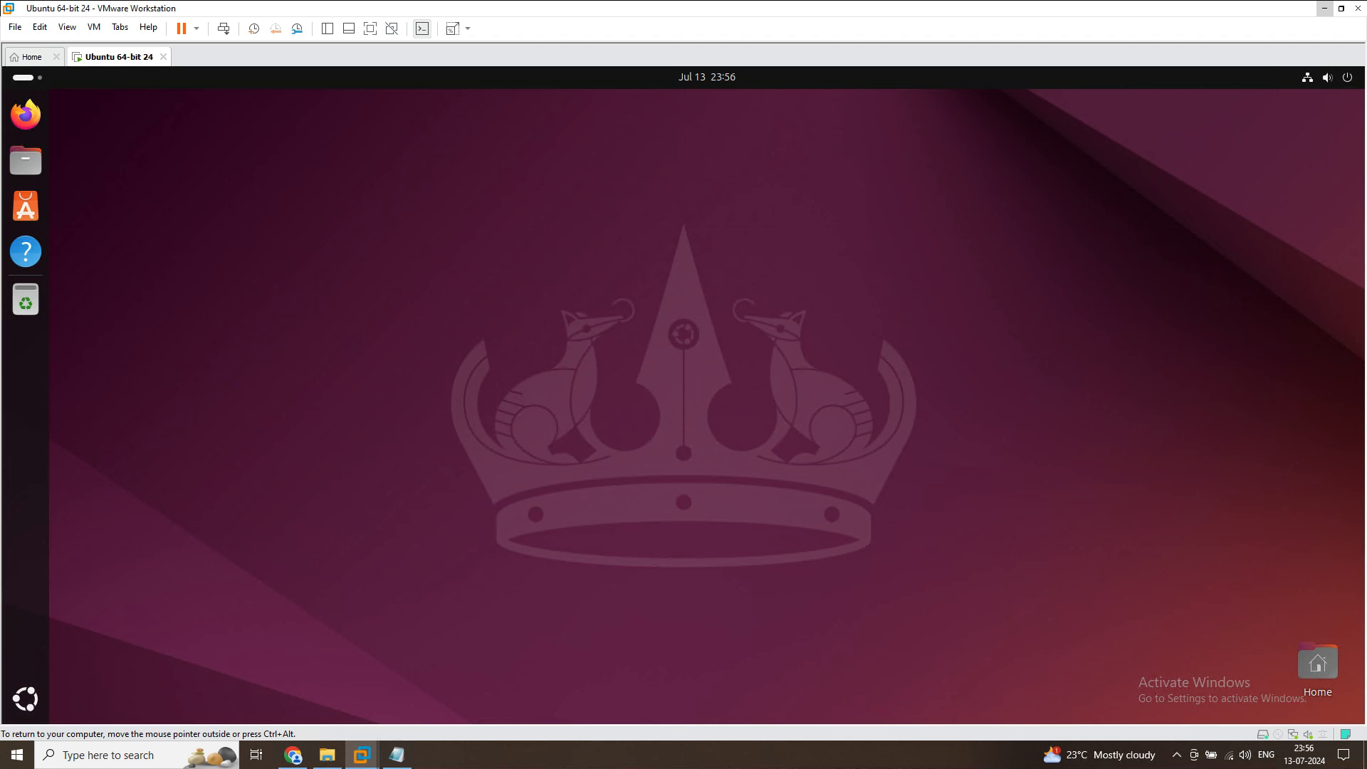
right_click(443, 208)
key("Escape")
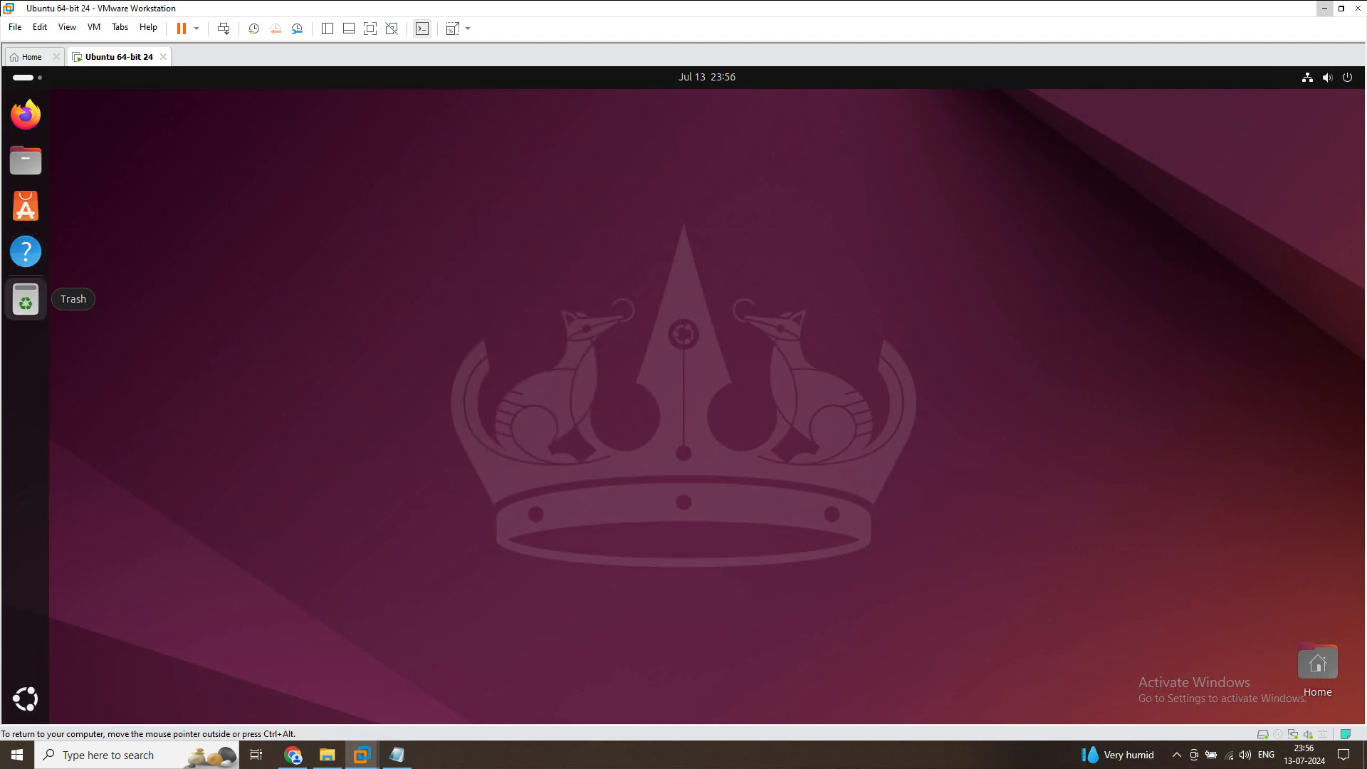
Copy "ubuntu 24.04" from Notepad on the host and search for it by pasting it into the virtual machine's Firefox
left_click(397, 755)
key("ctrl+v")
key("ctrl+a")
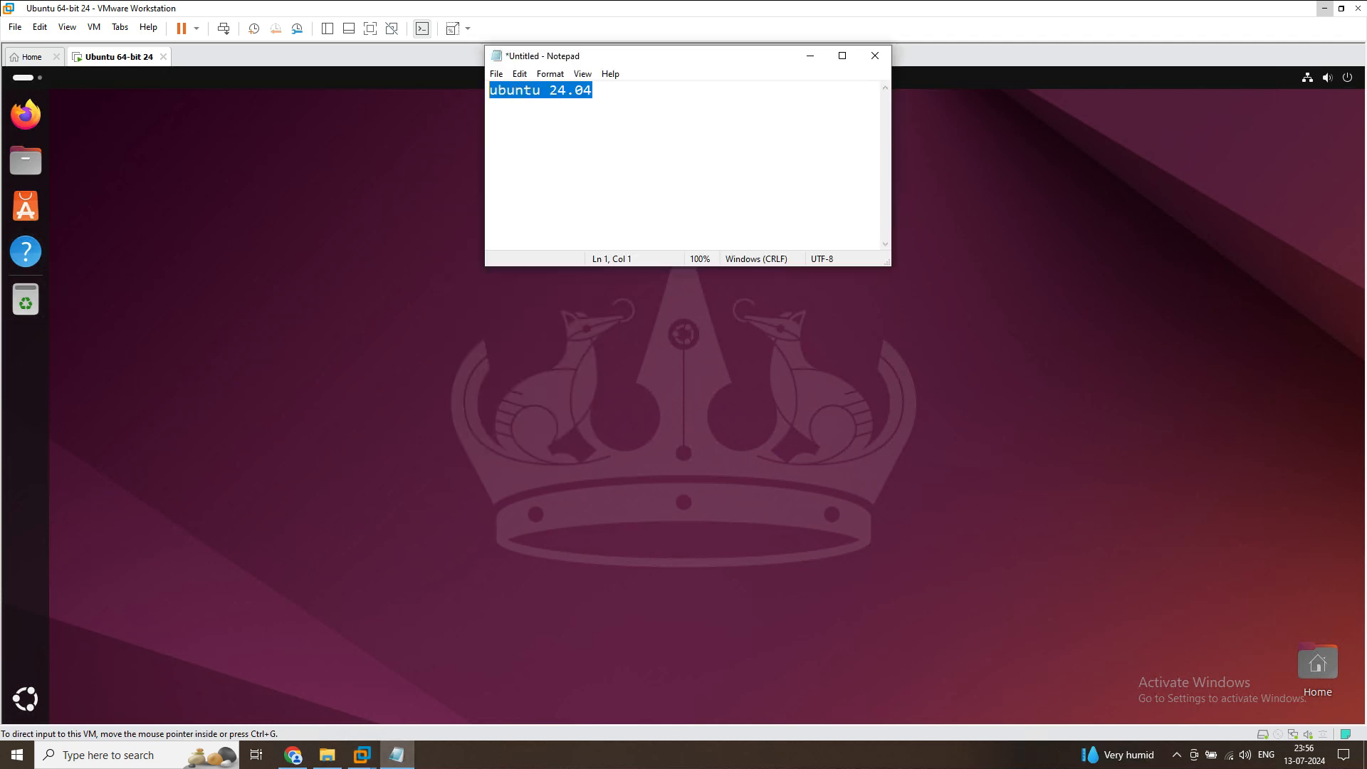
right_click(529, 94)
left_click(562, 140)
left_click(456, 292)
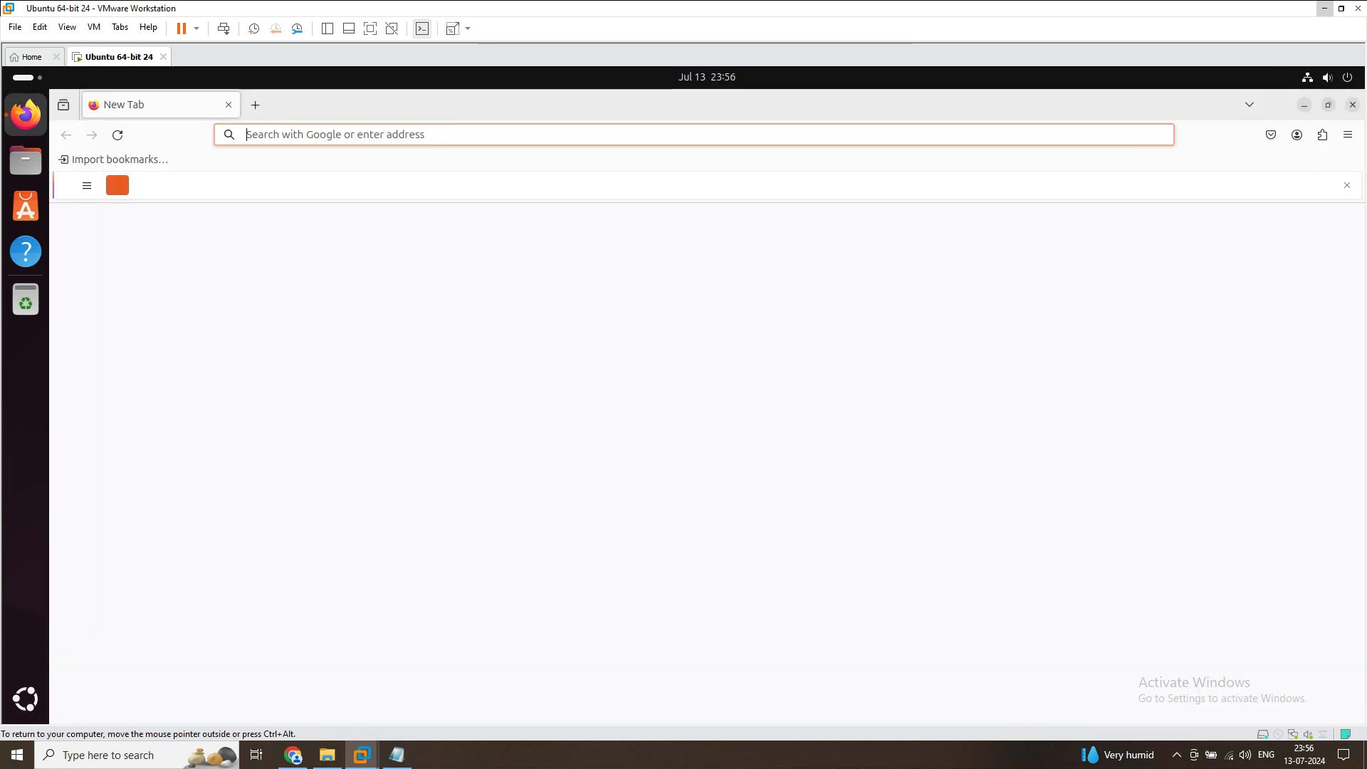
right_click(318, 135)
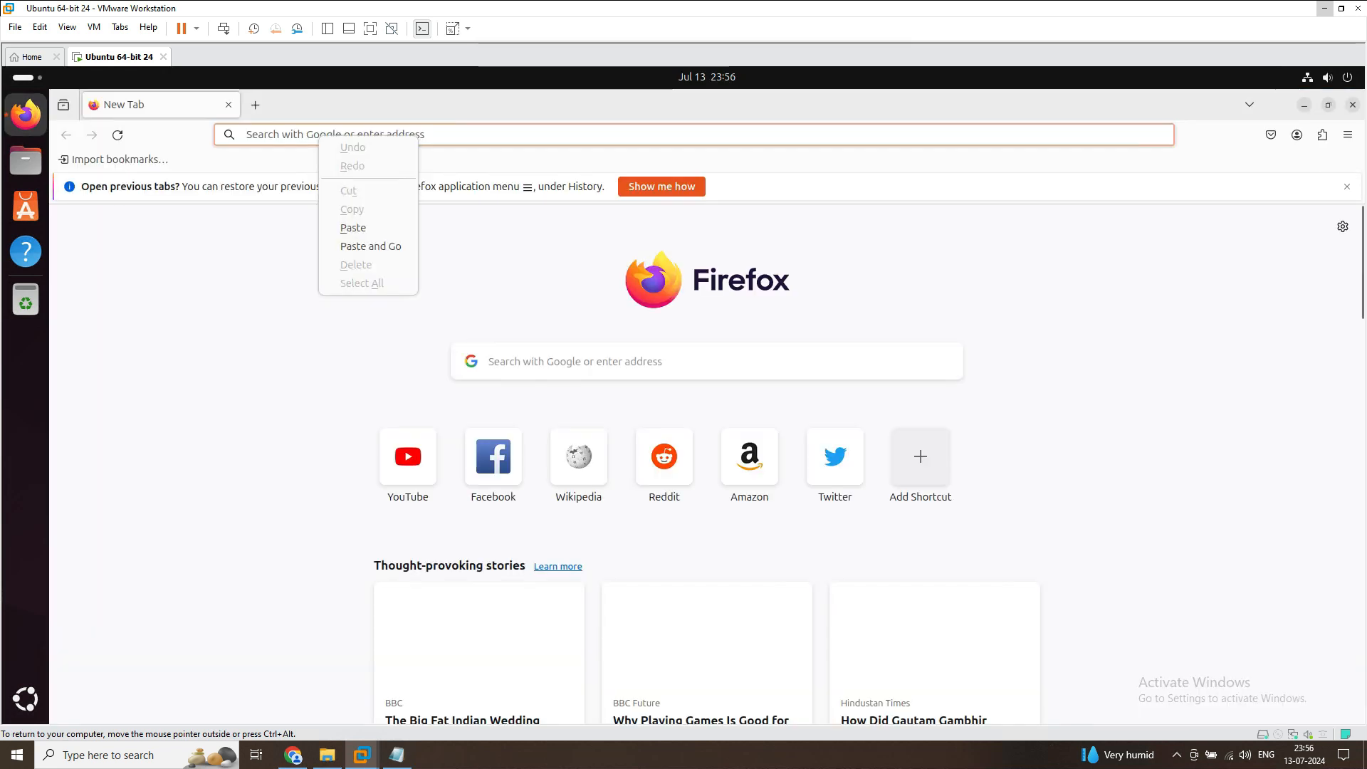
left_click(353, 245)
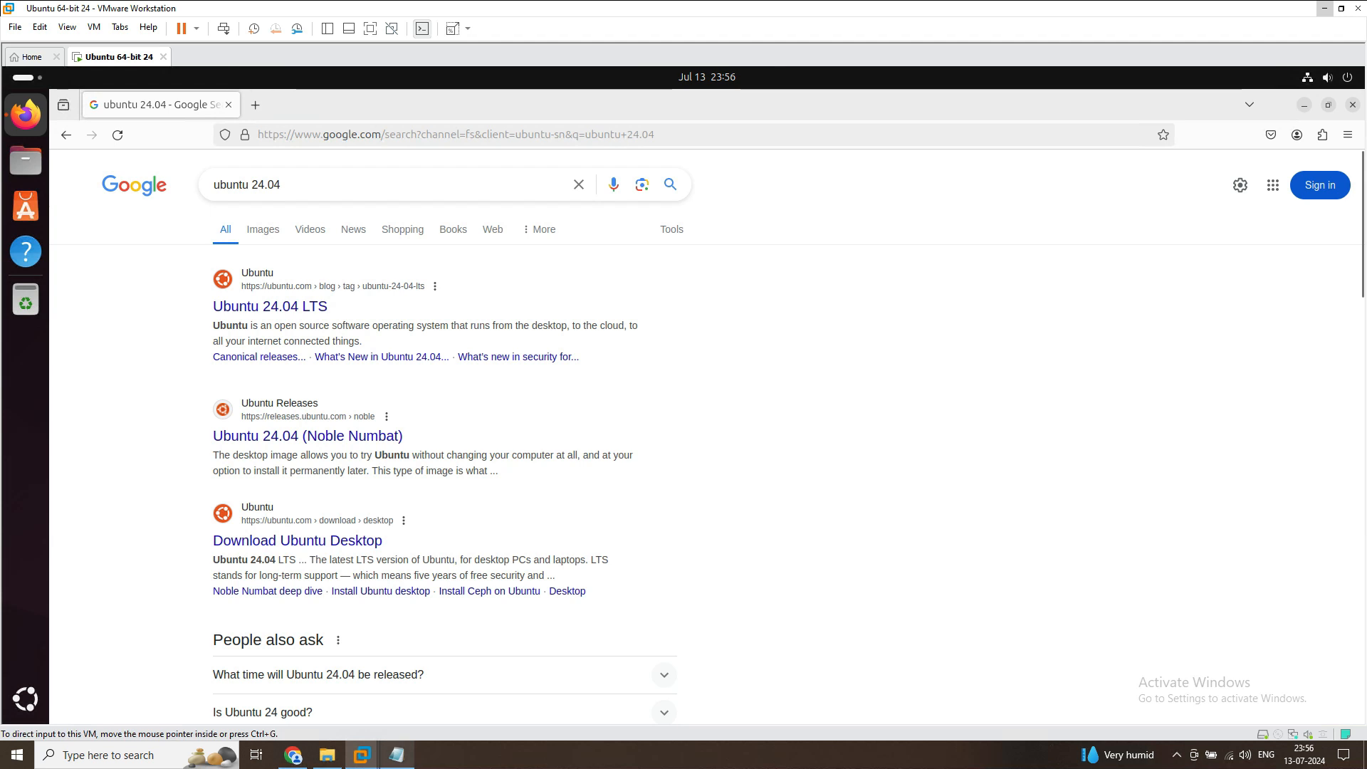
Copy the Notepad text again and open the "Ubuntu 24.04 LTS" search result in the virtual machine's Firefox
left_click(396, 755)
right_click(541, 91)
left_click(564, 137)
left_click(270, 306)
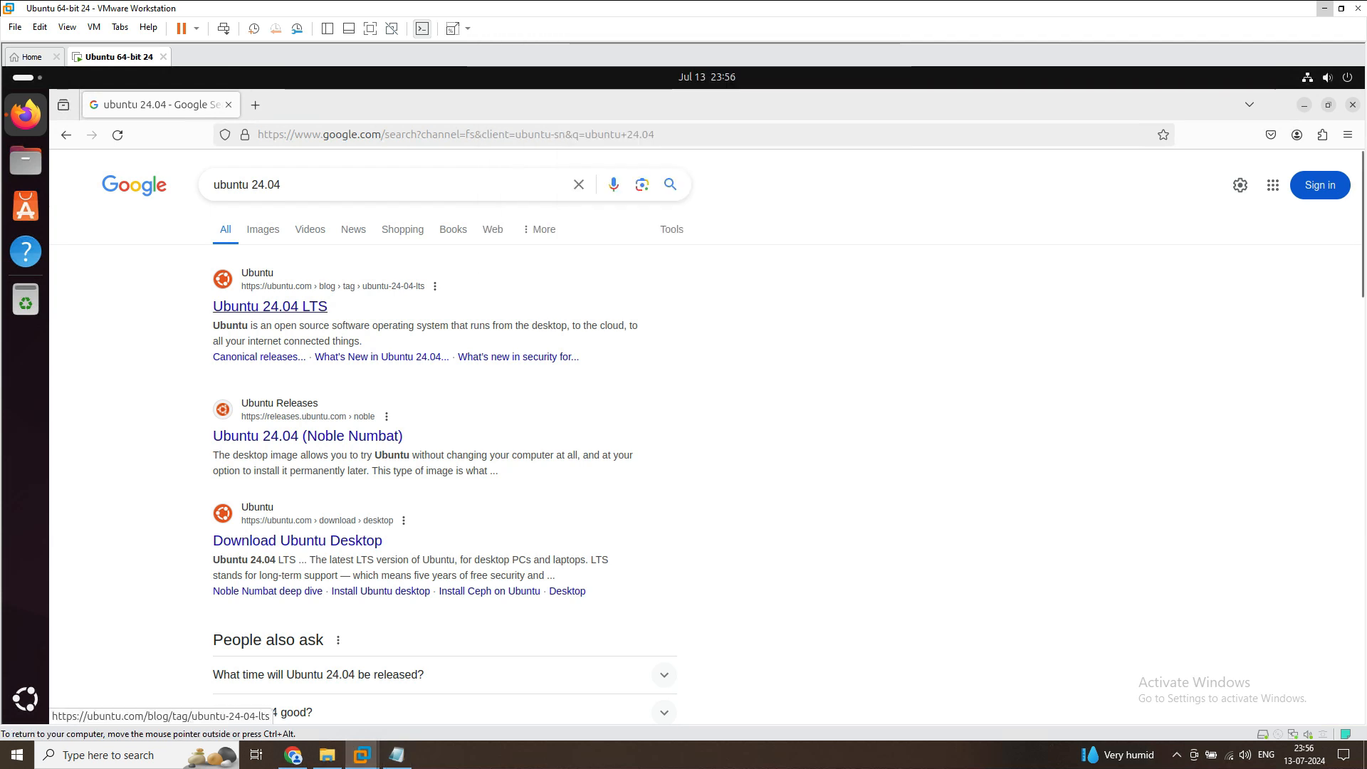
left_click(271, 306)
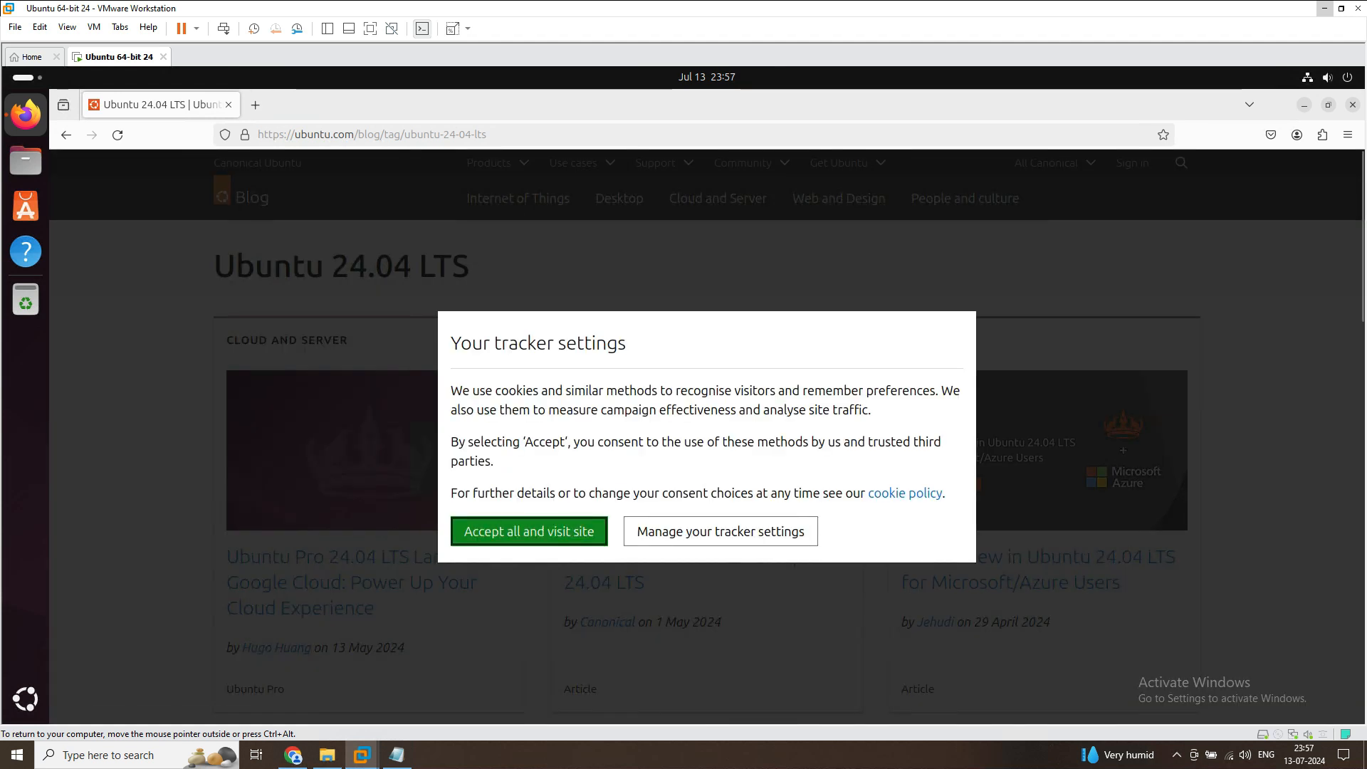
Dismiss the tracking choices on the Ubuntu blog and open "Ubuntu Pro 24.04 LTS Lands on Google Cloud: Power Up Your Cloud Experience"
left_click(721, 532)
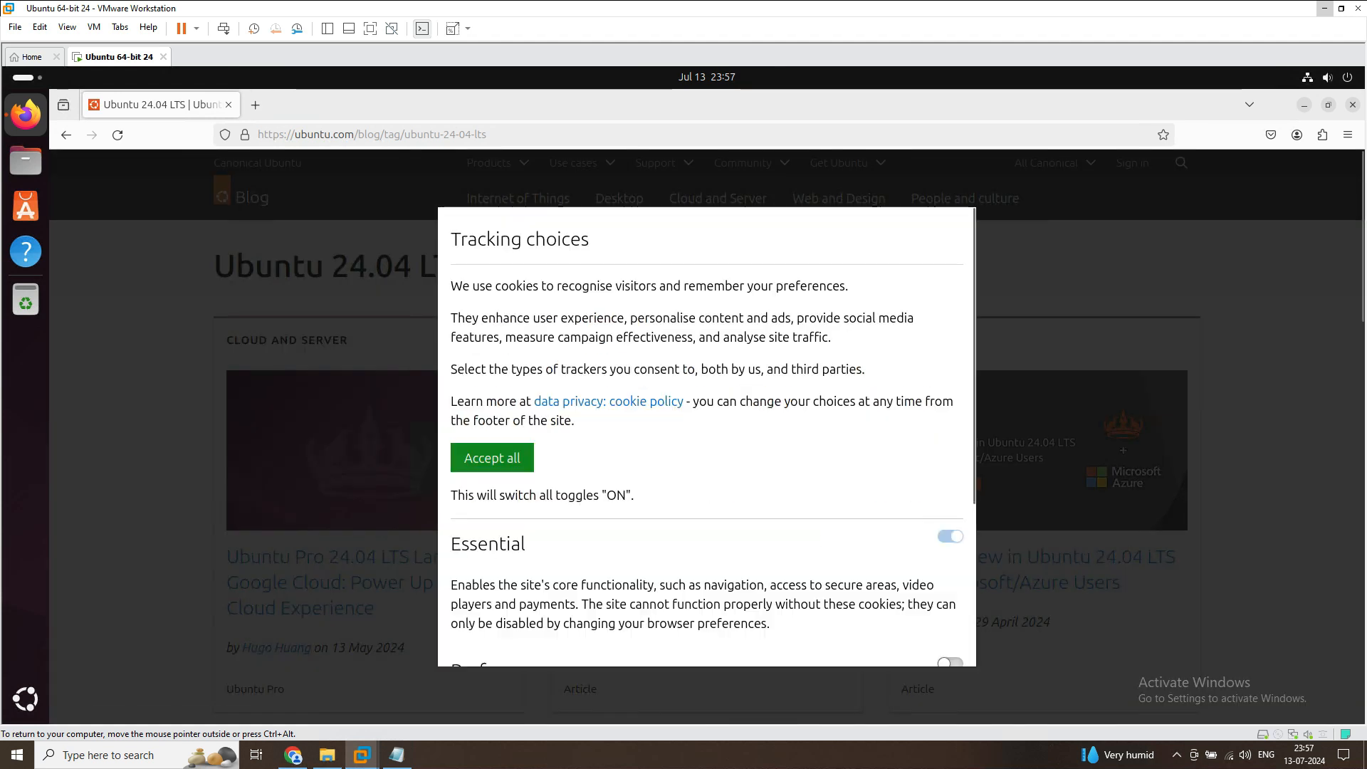
scroll(705, 531, "down", 5)
left_click(499, 614)
scroll(492, 606, "down", 10)
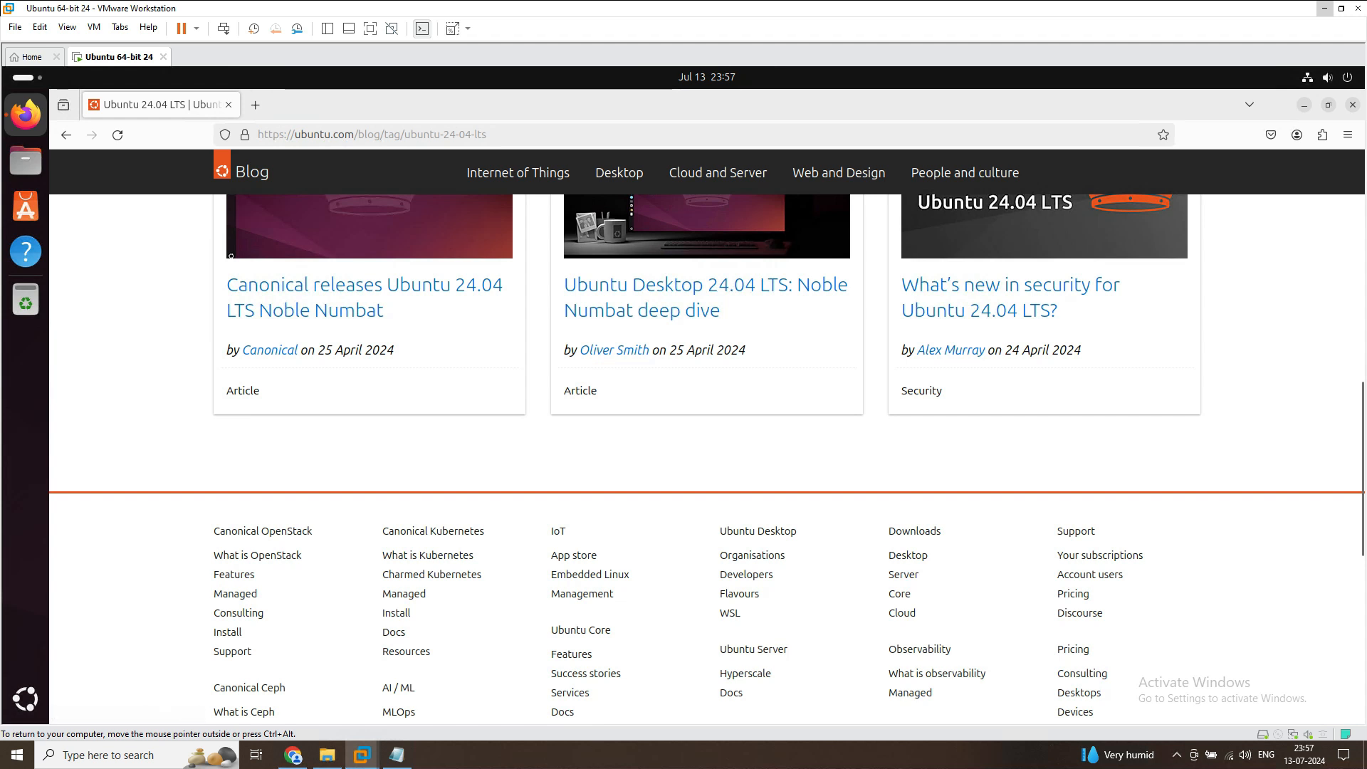
scroll(455, 584, "up", 10)
left_click(356, 557)
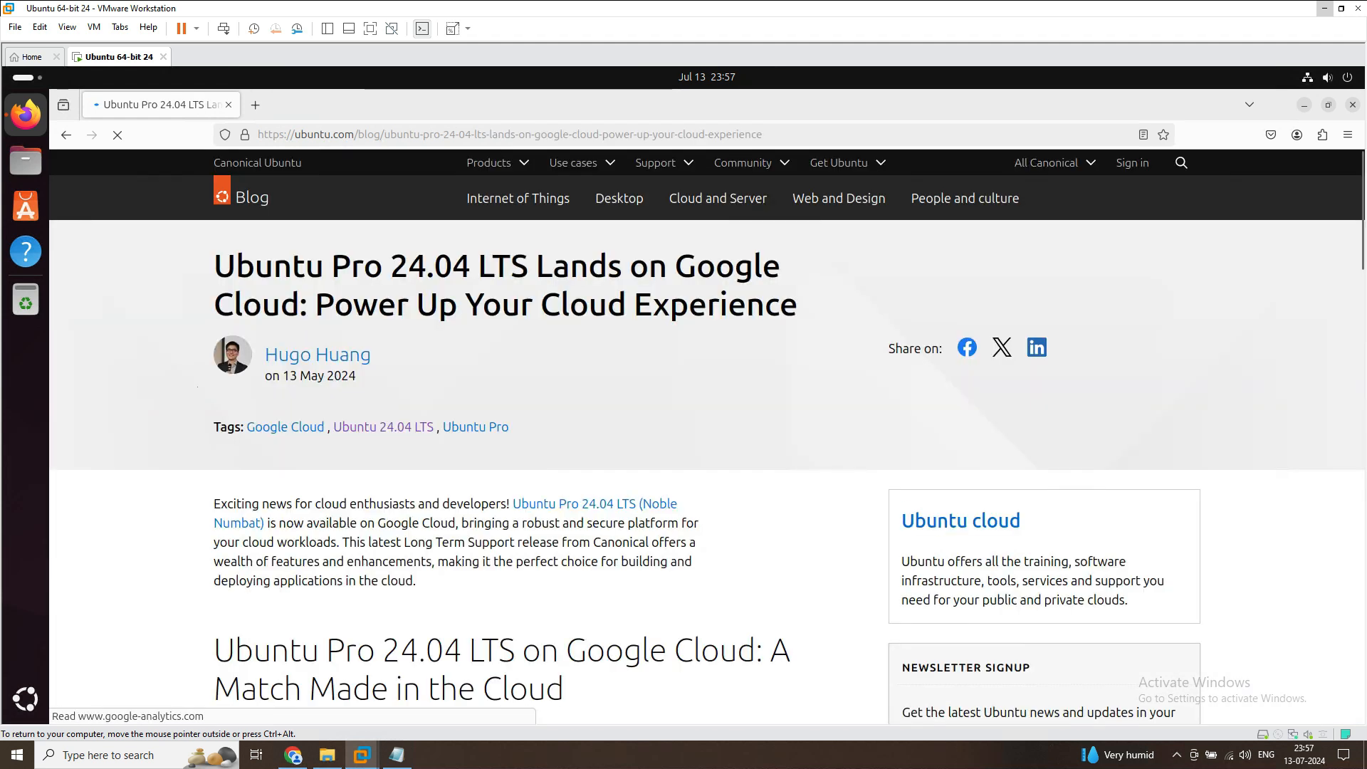
Copy the article's opening paragraph from Firefox and paste it into Notepad on the host, below "ubuntu 24.04"
triple_click(259, 515)
right_click(259, 514)
left_click(292, 525)
left_click(397, 755)
left_click(594, 90)
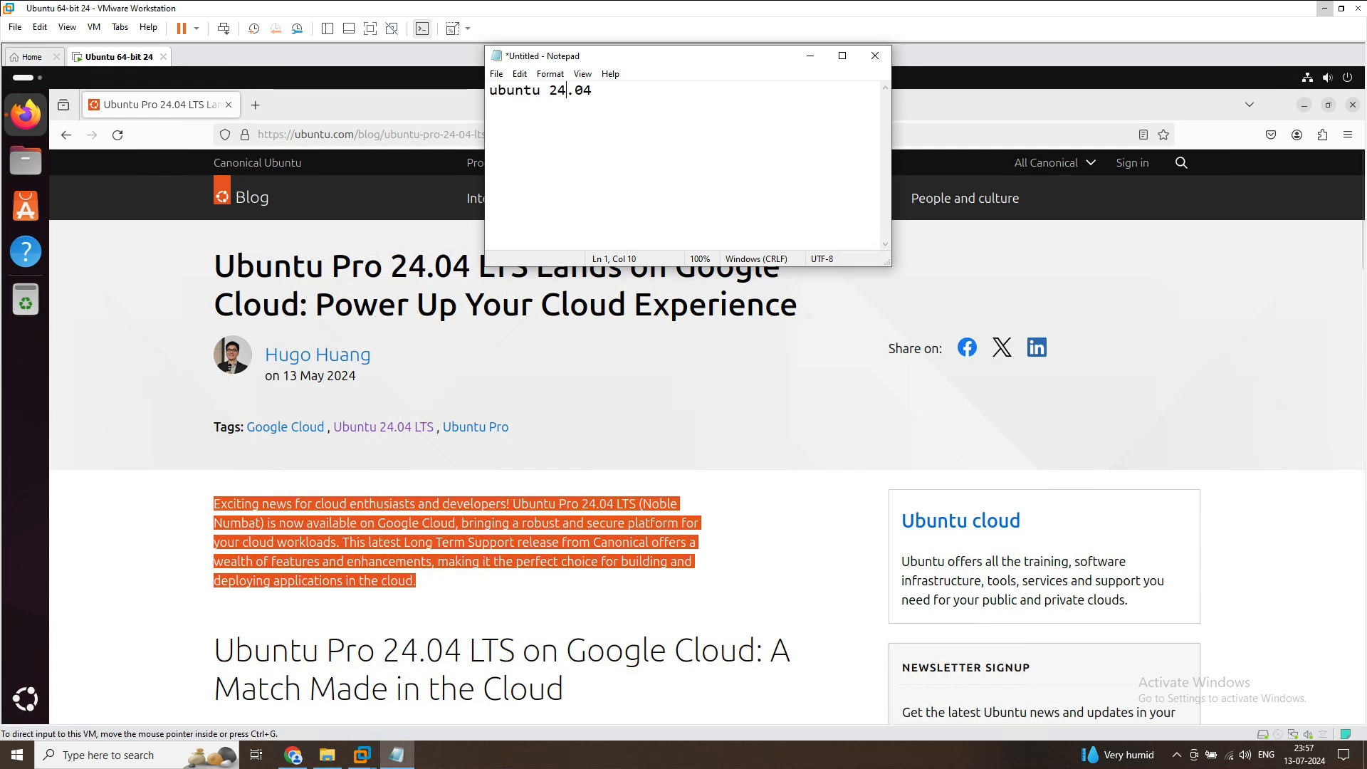
key("ctrl+v")
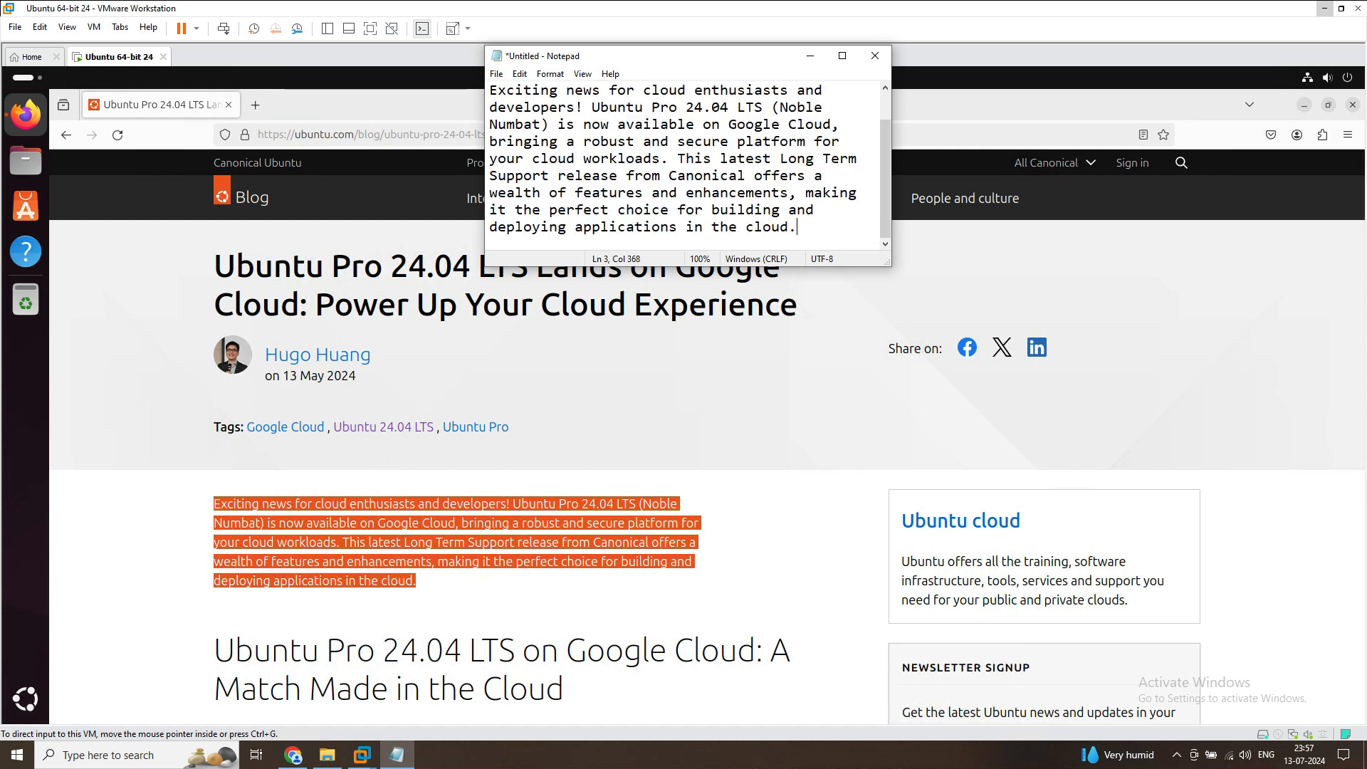
Review the paragraph pasted in Notepad and close the file without saving it
scroll(690, 167, "up", 1)
scroll(690, 166, "down", 1)
scroll(690, 167, "up", 1)
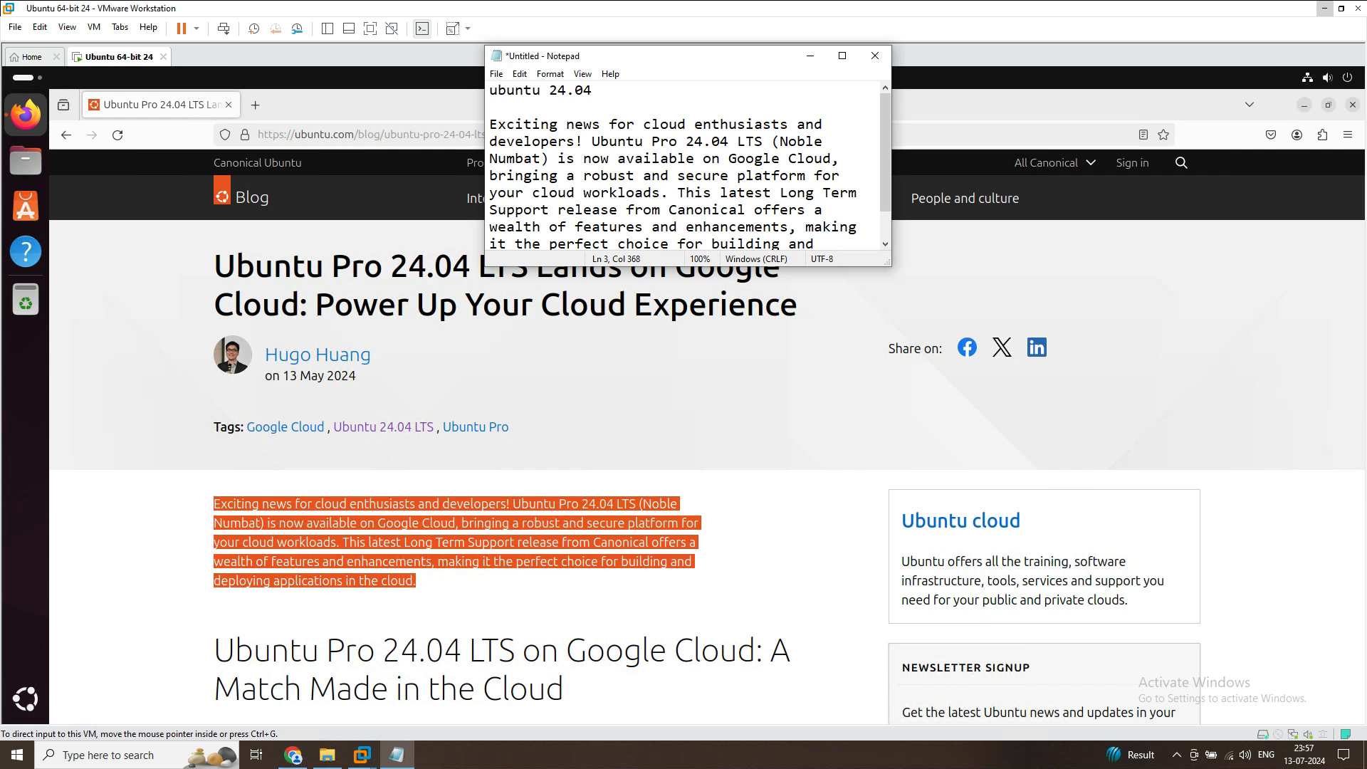
left_click(875, 56)
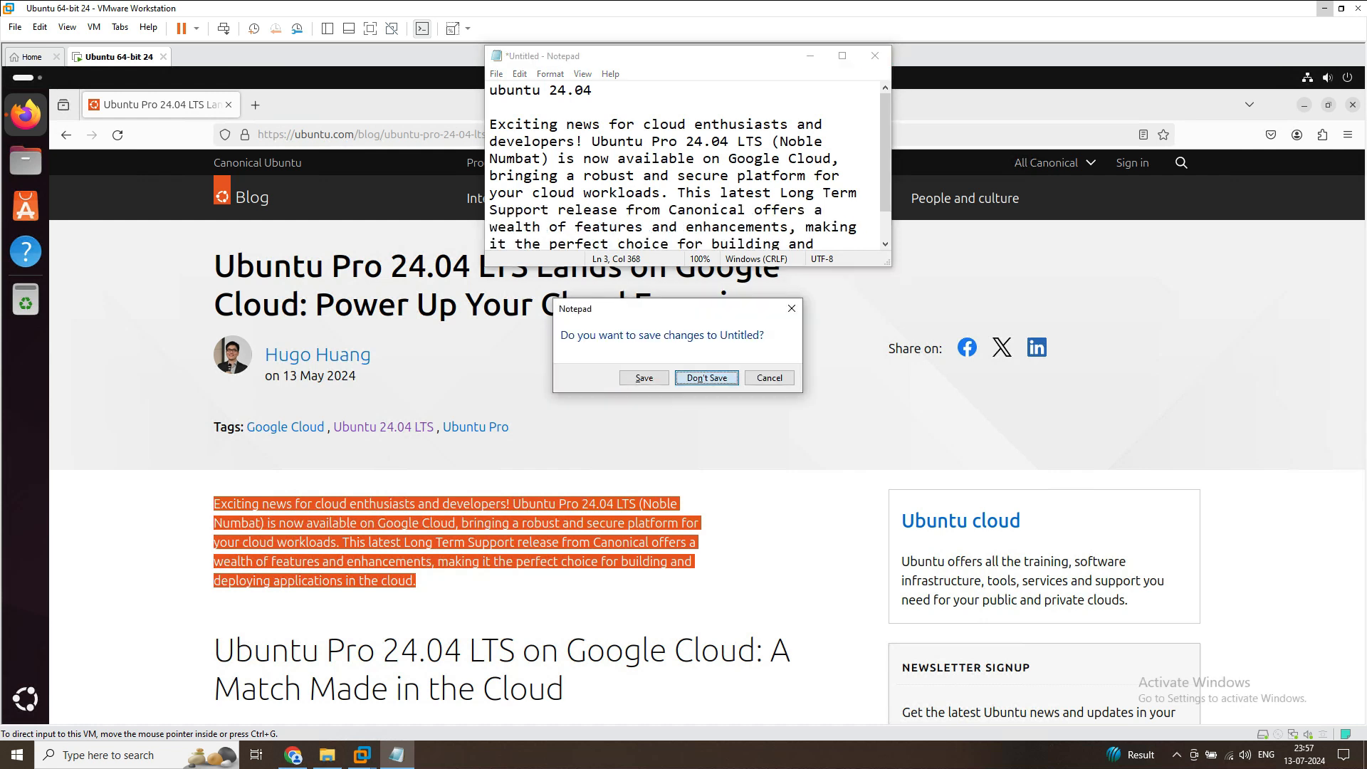
left_click(699, 375)
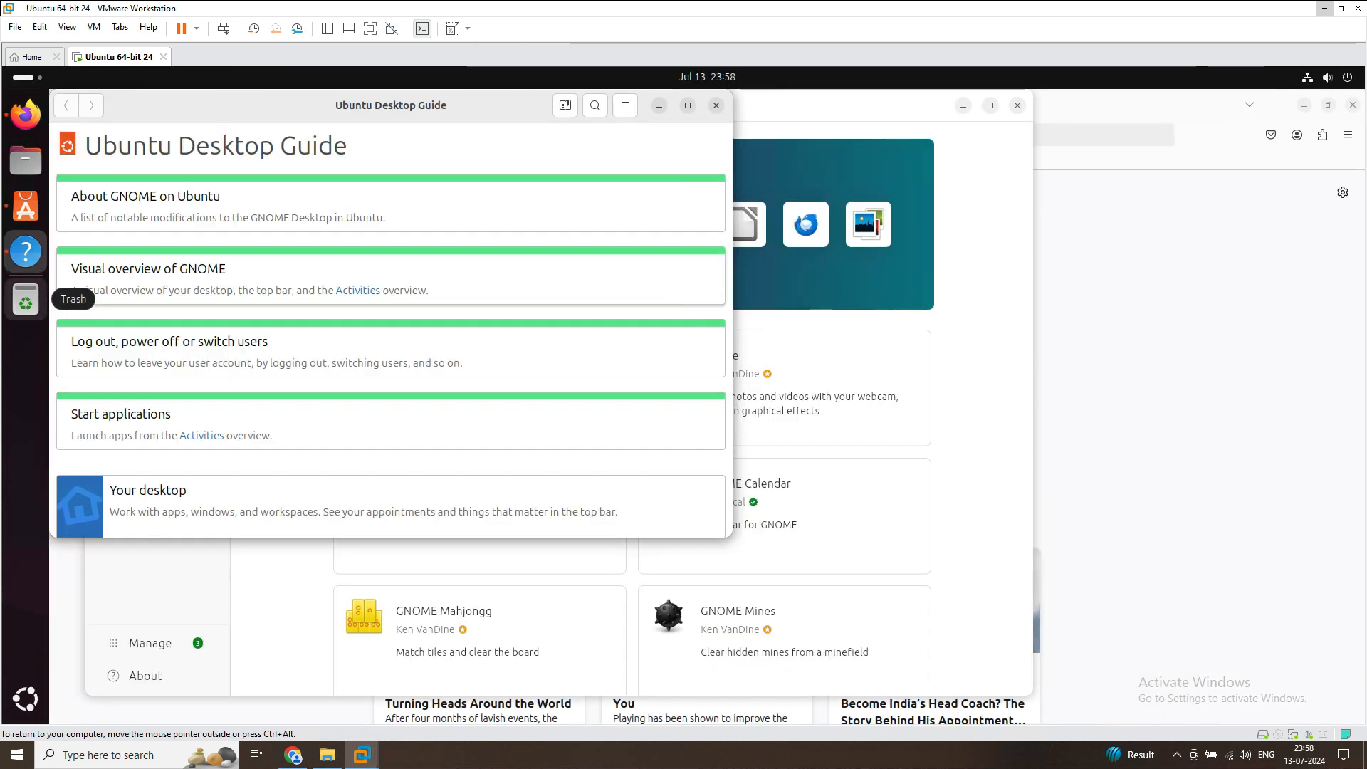